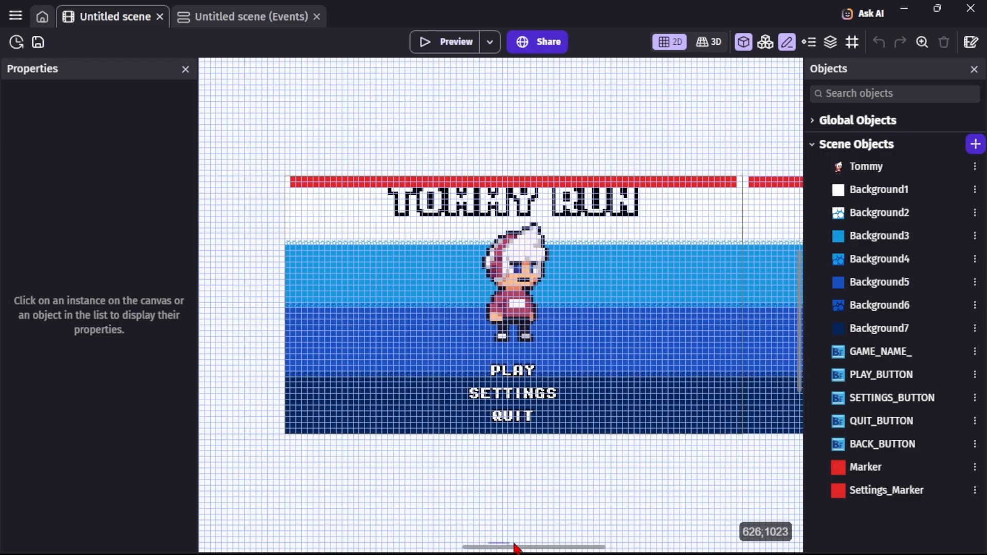
# Open the Settings UI pack from the UI/Interface category of the Asset Store to find a new object
pyautogui.moveTo(524, 548); pyautogui.dragTo(598, 549)
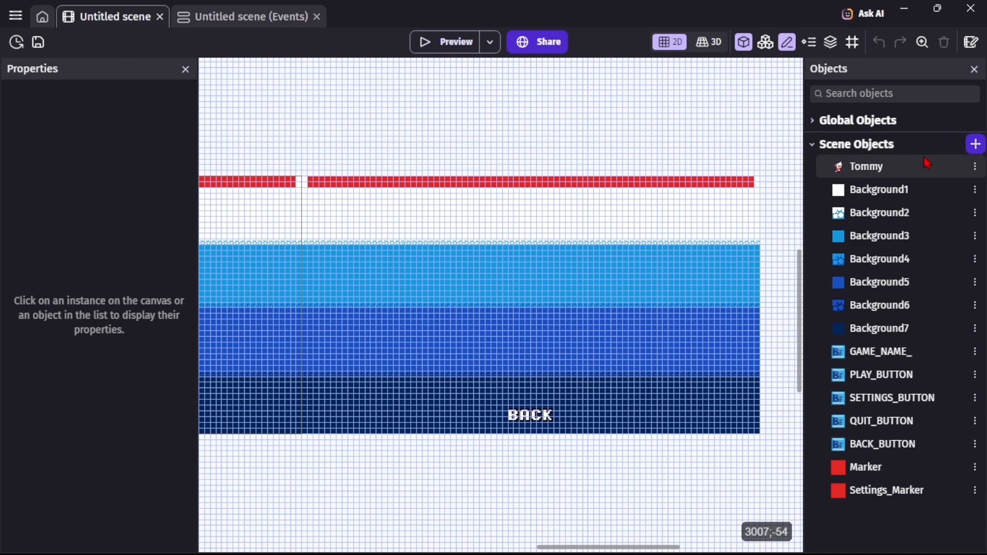
pyautogui.click(976, 146)
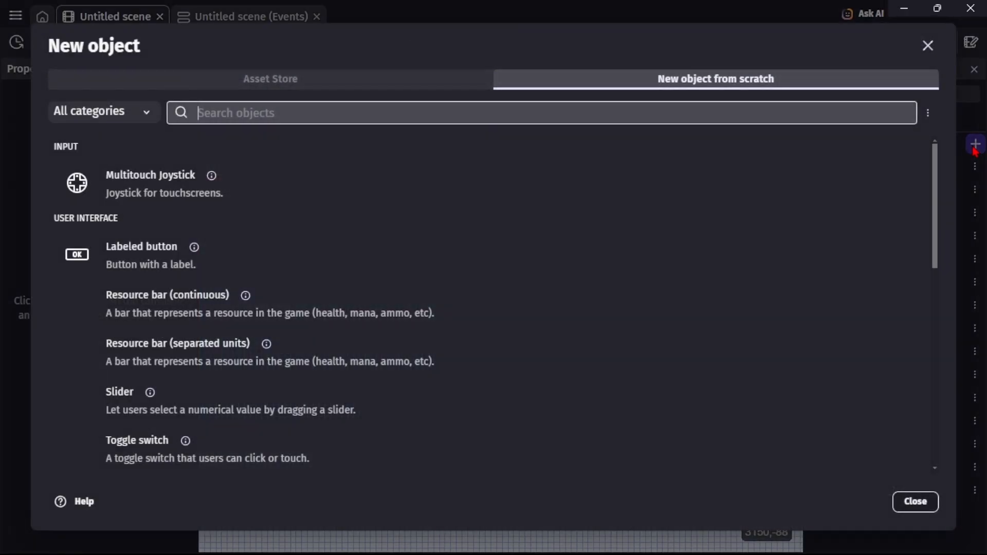
pyautogui.click(362, 83)
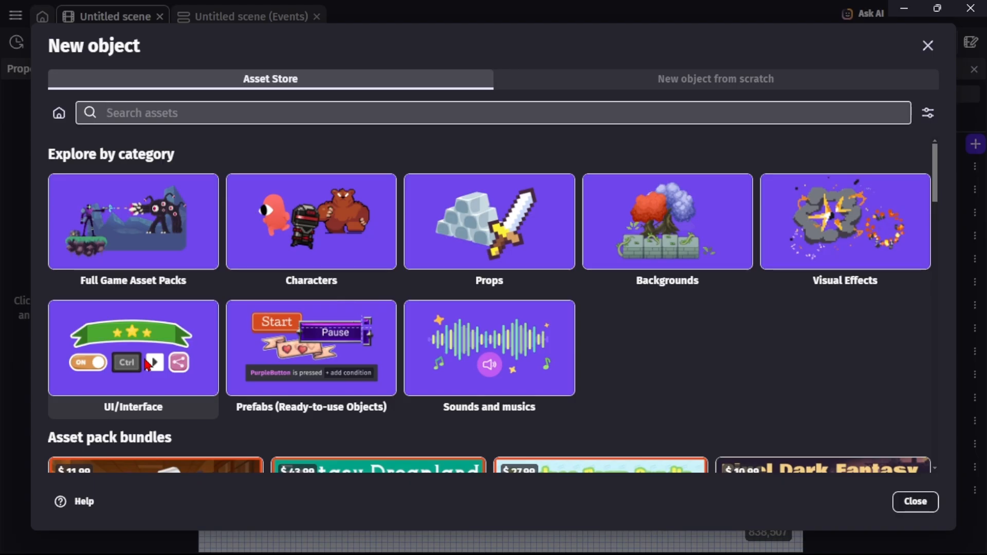
pyautogui.click(646, 79)
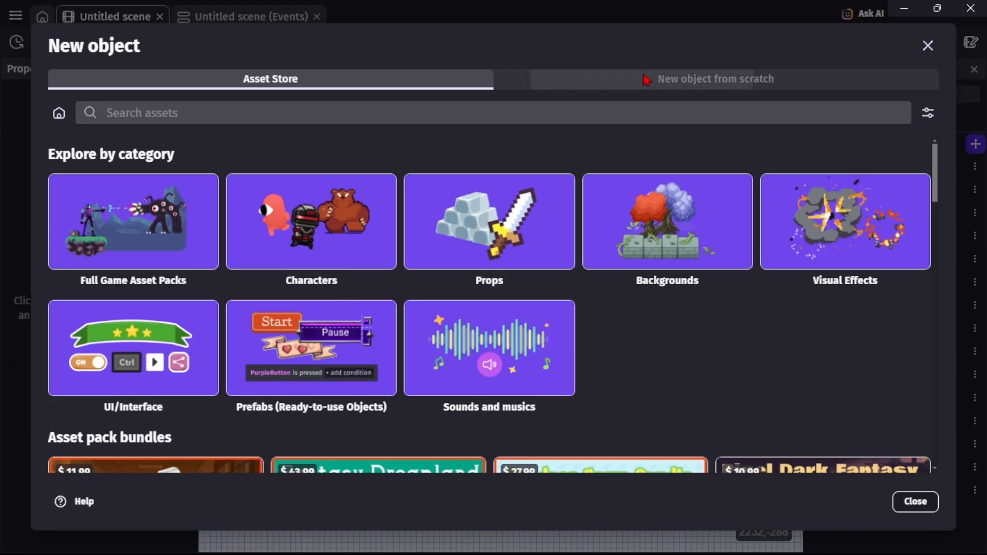
pyautogui.click(393, 89)
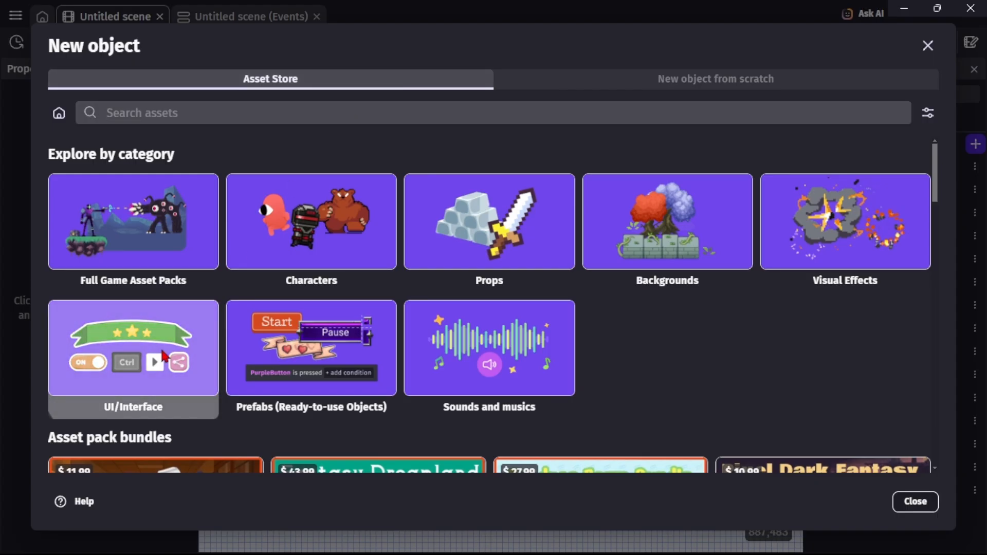
pyautogui.click(163, 353)
pyautogui.scroll(-8, 451, 332)
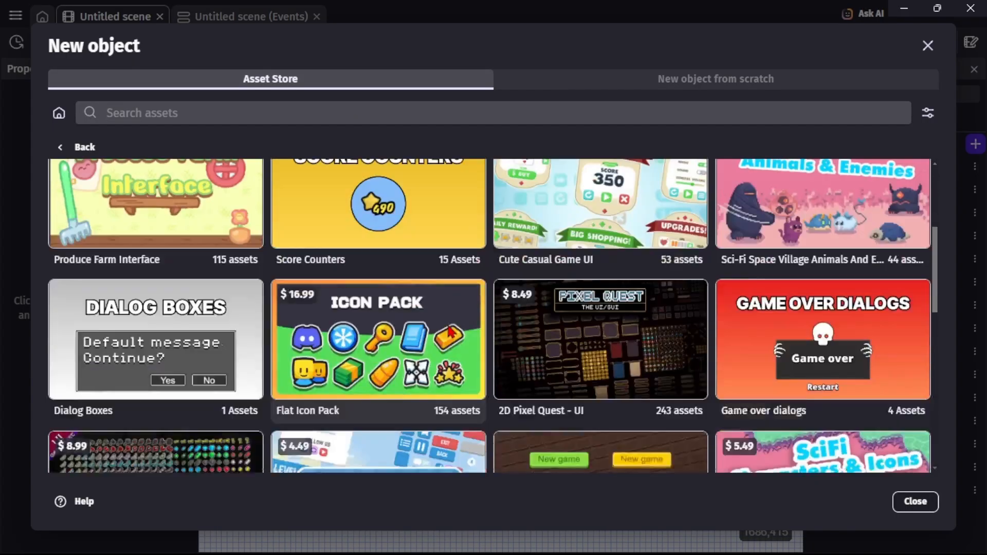
pyautogui.scroll(-3, 177, 383)
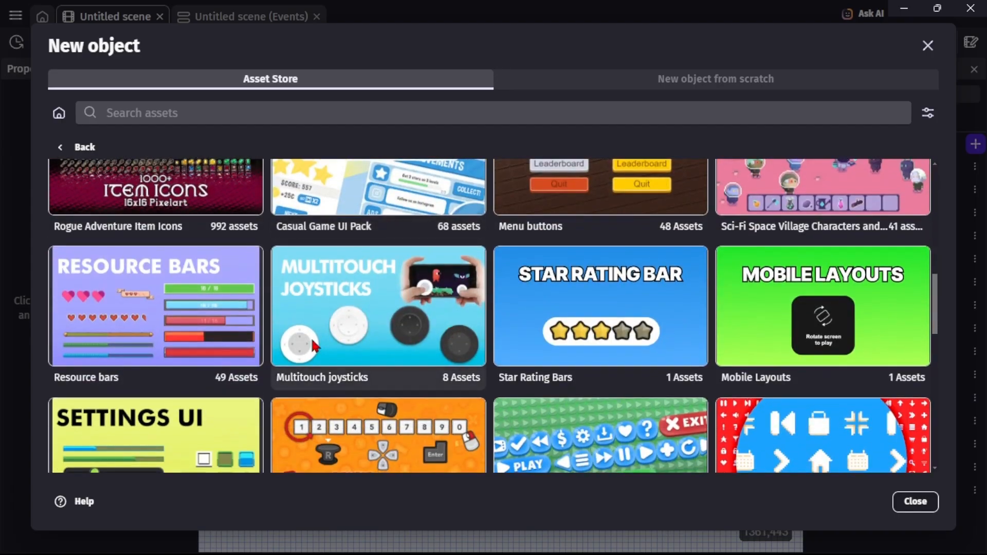
pyautogui.click(190, 418)
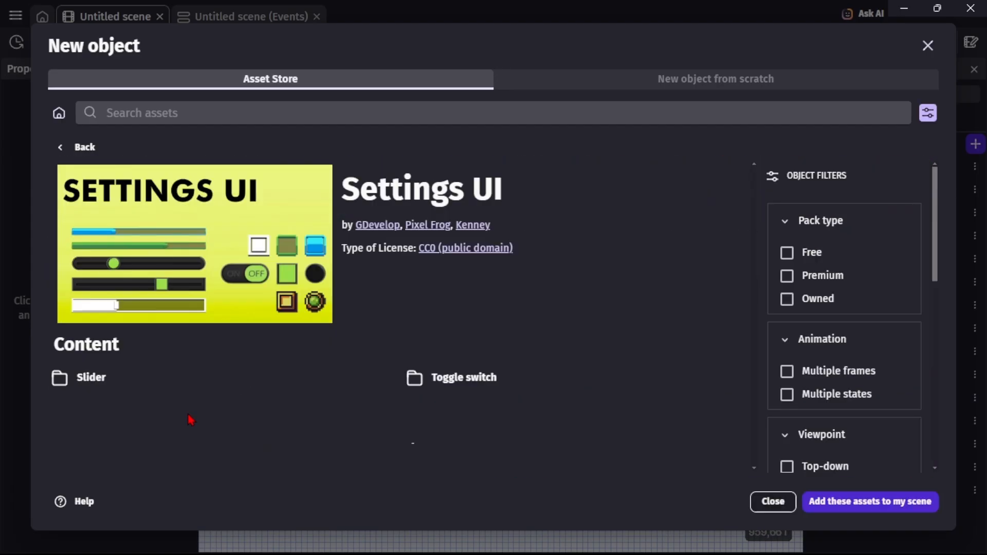
# Add the Square White Slider asset to the scene and place an instance above the BACK button at about X 1776, Y 256
pyautogui.scroll(-3, 508, 348)
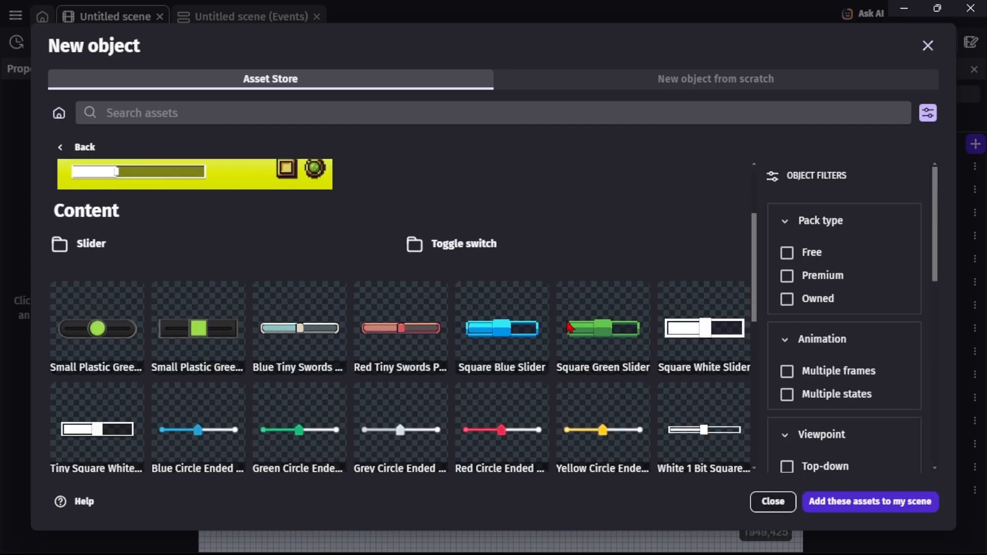
pyautogui.click(703, 323)
pyautogui.click(897, 501)
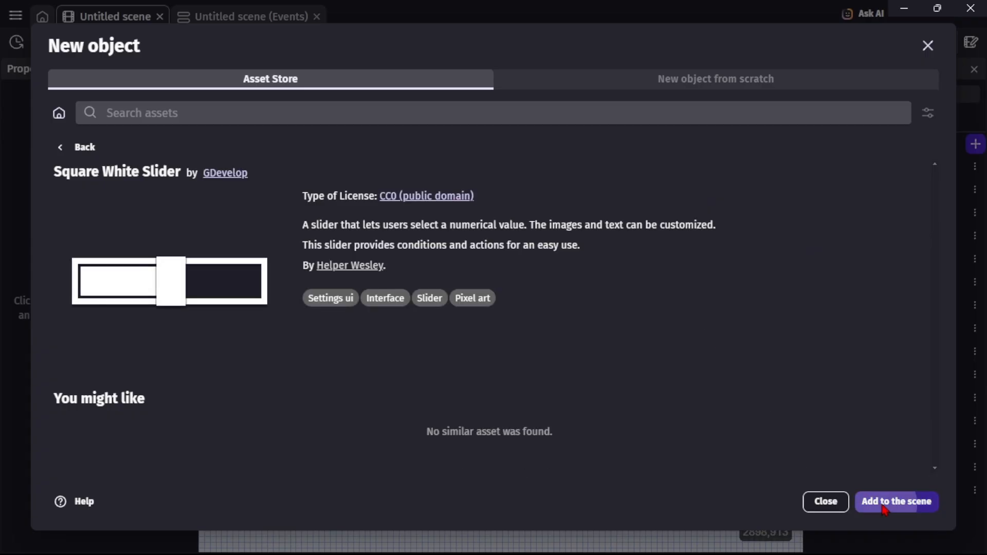
pyautogui.click(928, 48)
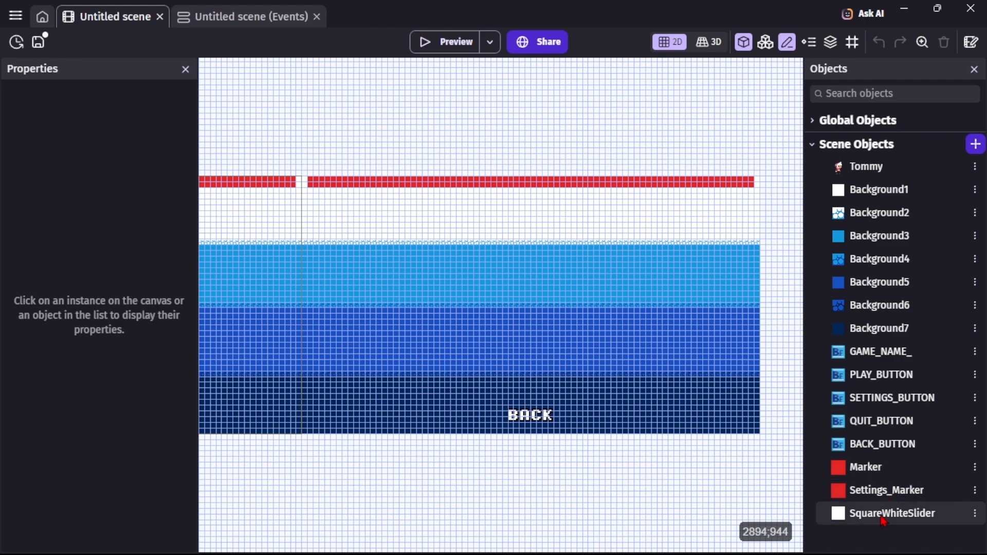
pyautogui.moveTo(883, 520); pyautogui.dragTo(503, 276)
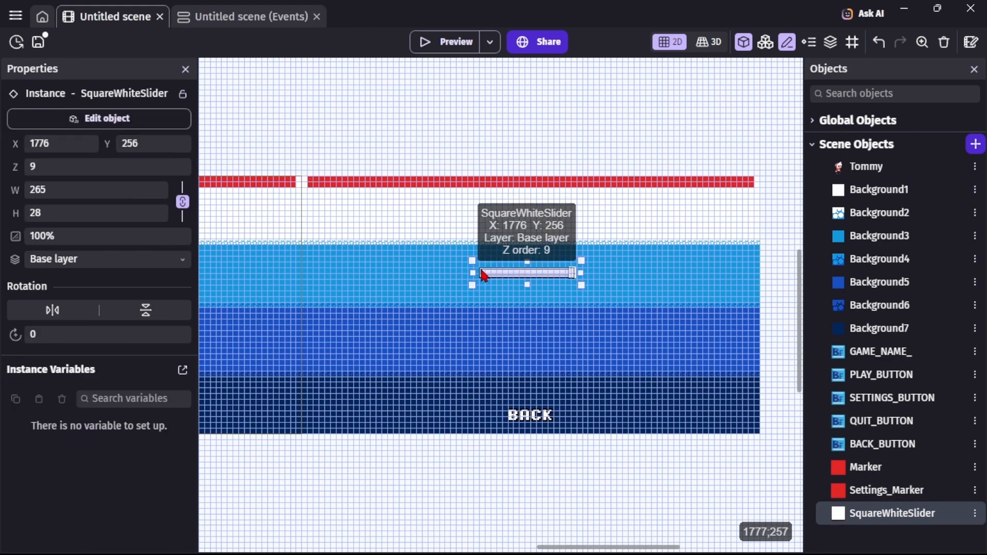
# Search the behaviors available for the SquareWhiteSlider object for "slider"
pyautogui.doubleClick(503, 276)
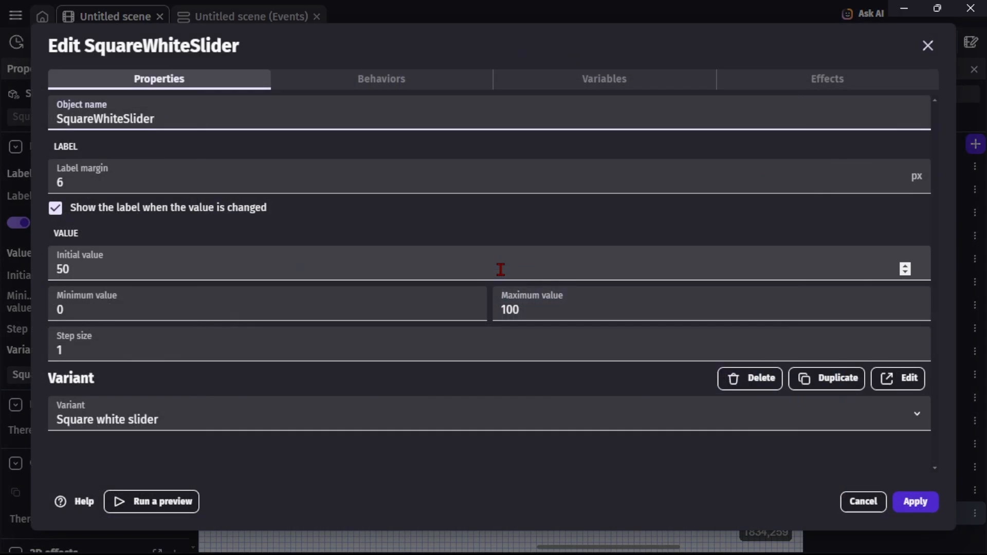
pyautogui.click(348, 82)
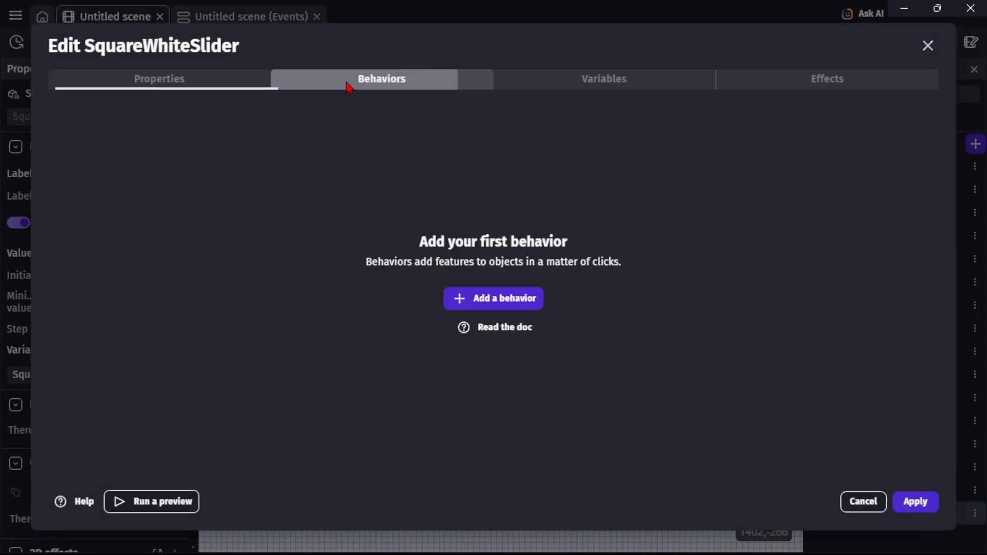
pyautogui.click(512, 307)
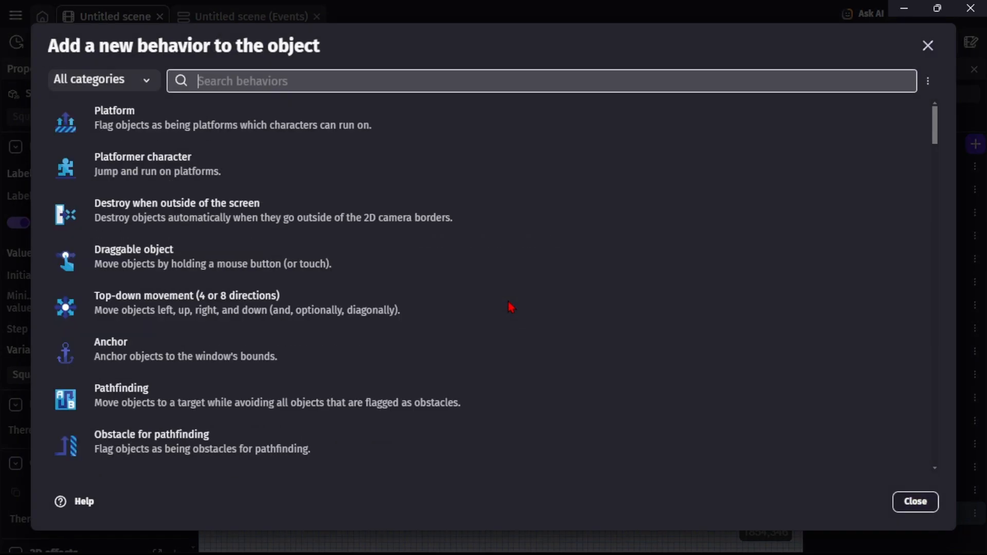
pyautogui.write('slider')
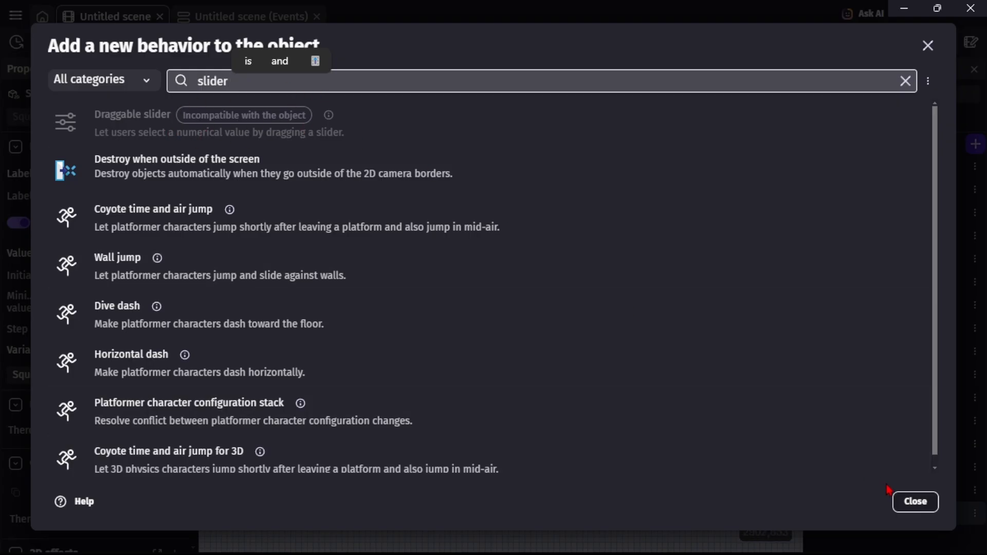
pyautogui.click(915, 502)
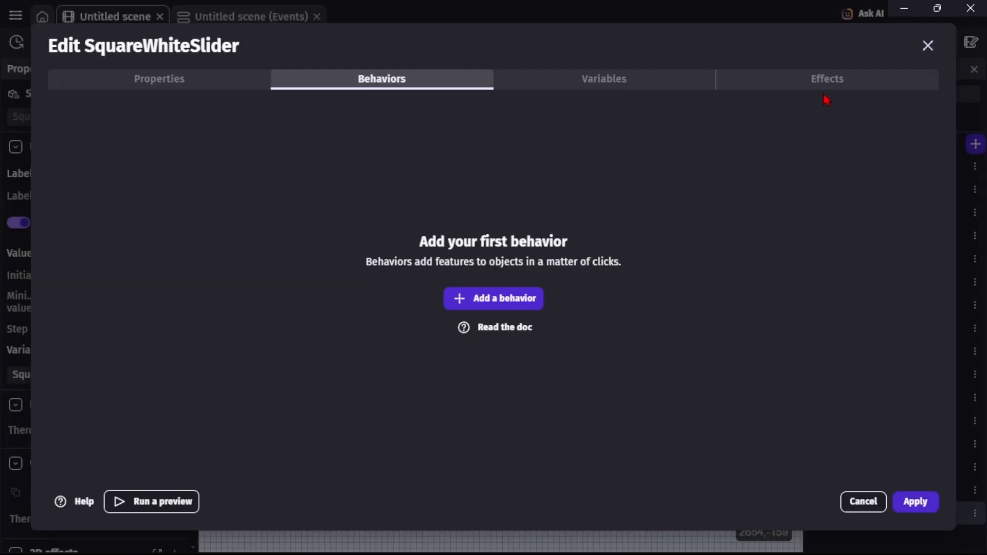
pyautogui.click(928, 46)
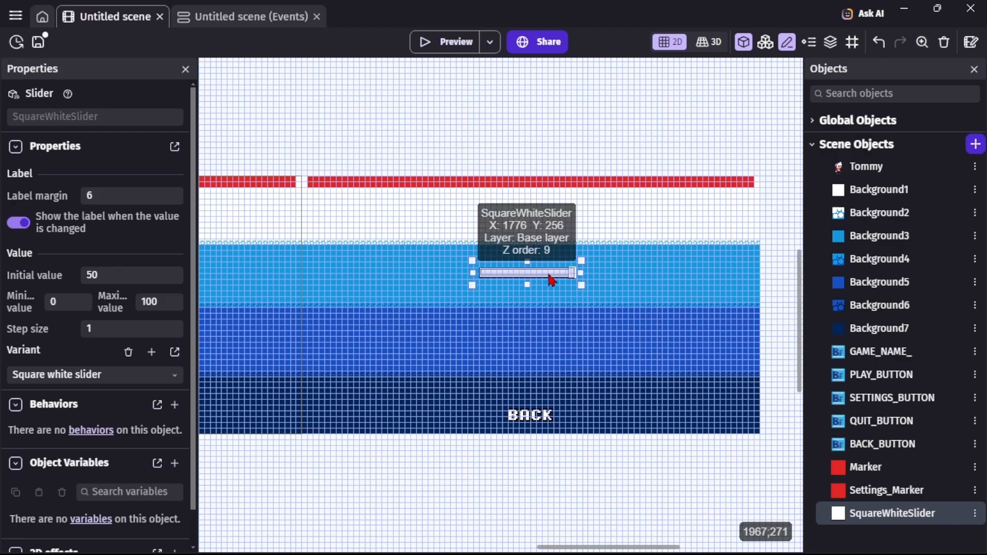
# Delete the placed slider instance and remove the SquareWhiteSlider object from the scene objects
pyautogui.press('Delete')
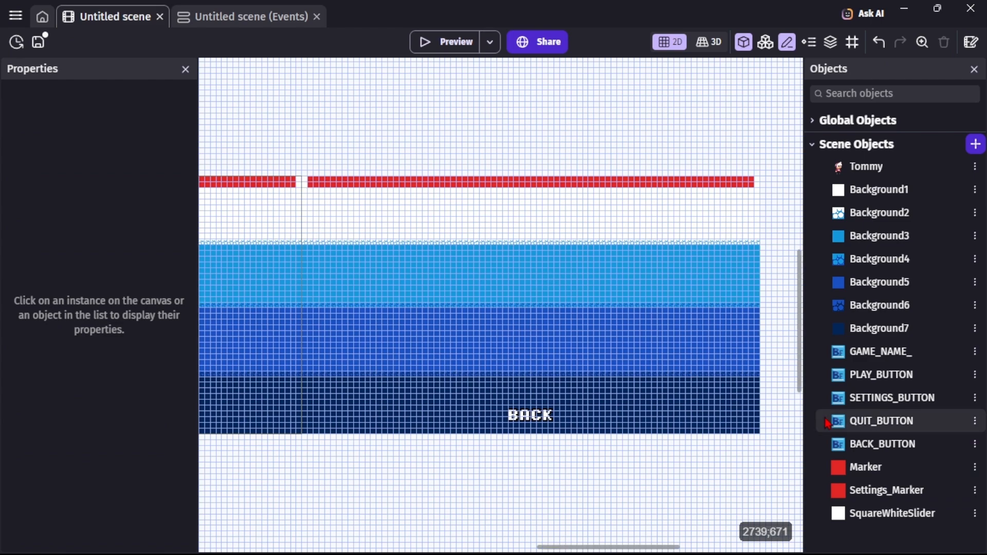
pyautogui.click(885, 521)
pyautogui.press('Delete')
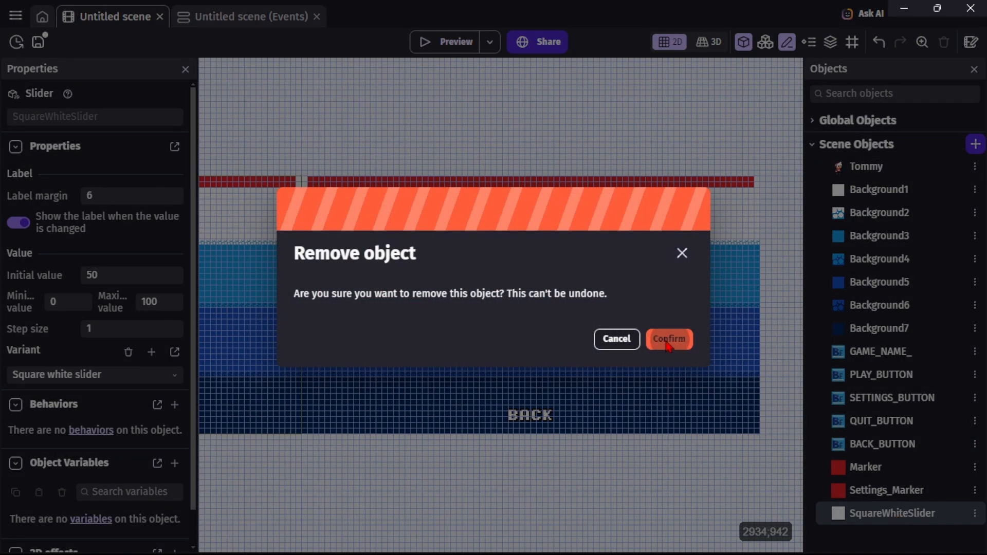
pyautogui.click(666, 340)
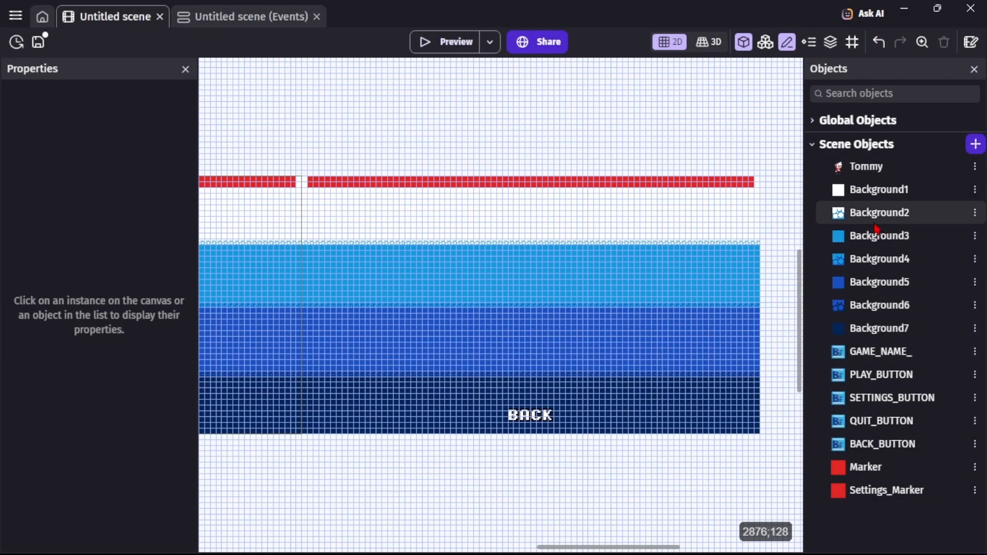
# Create a new Shape painter object from scratch in the scene
pyautogui.click(974, 145)
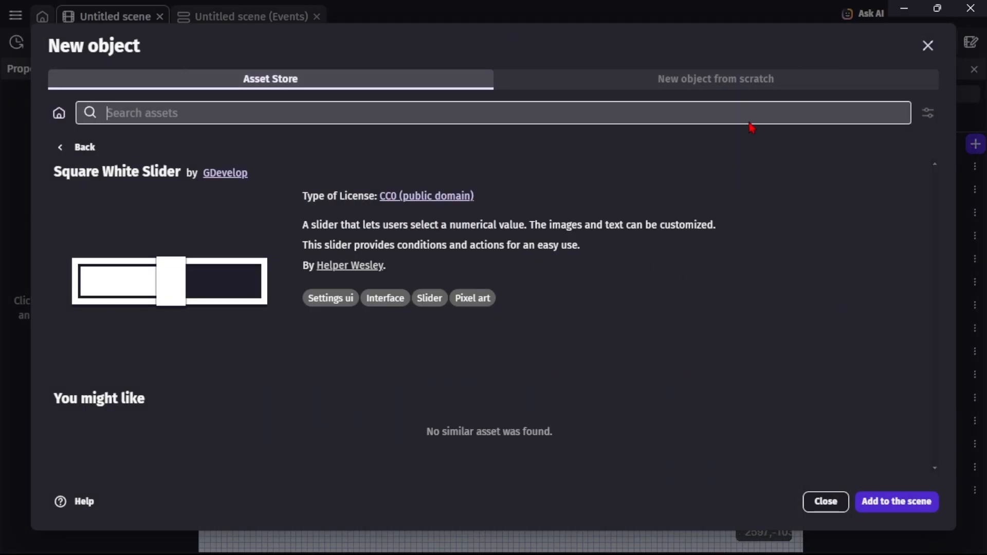
pyautogui.click(689, 81)
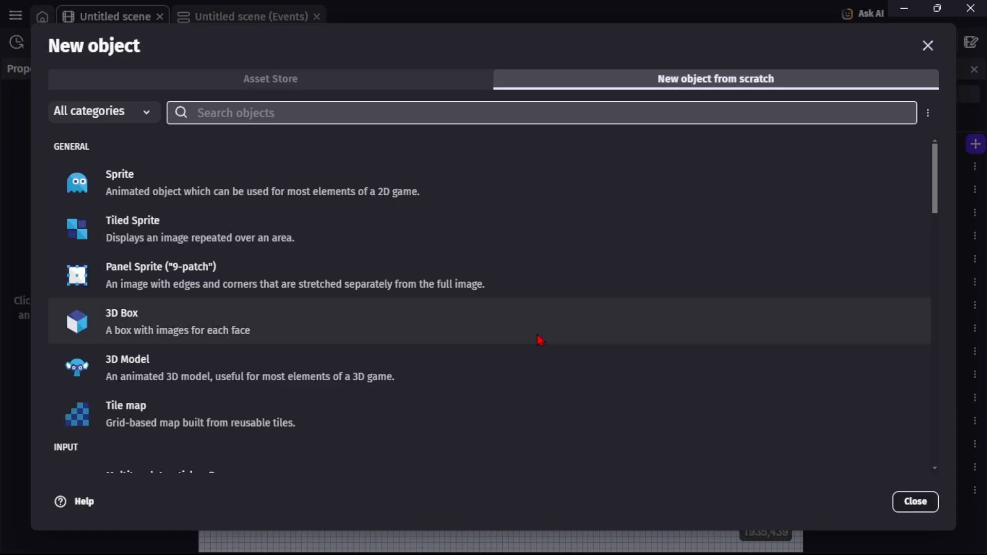
pyautogui.scroll(-8, 540, 341)
pyautogui.scroll(-10, 540, 341)
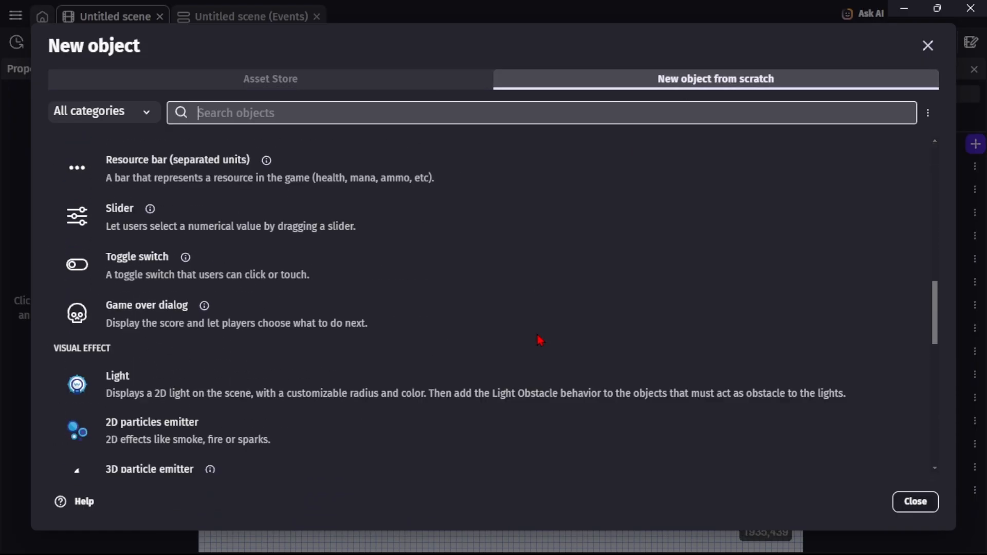
pyautogui.scroll(-3, 540, 341)
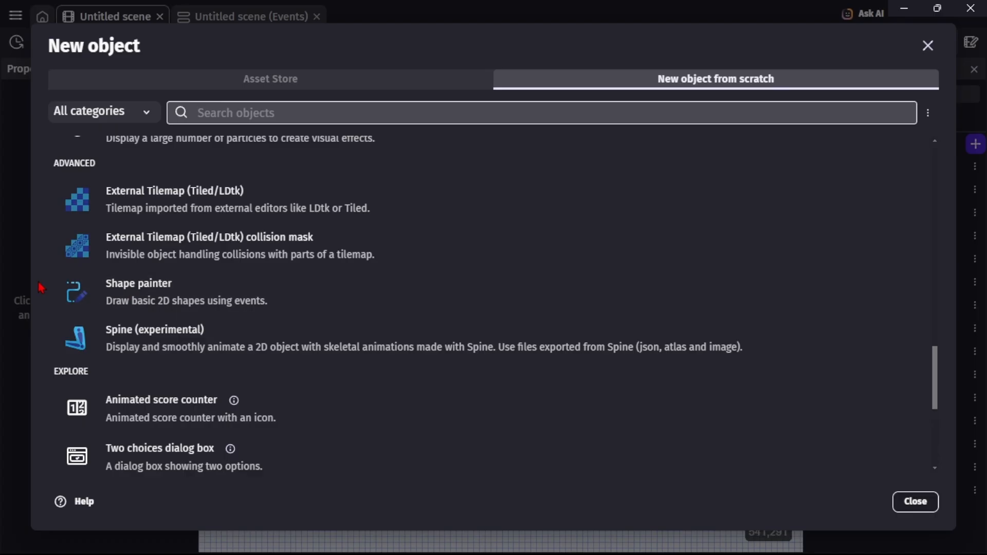
pyautogui.click(136, 310)
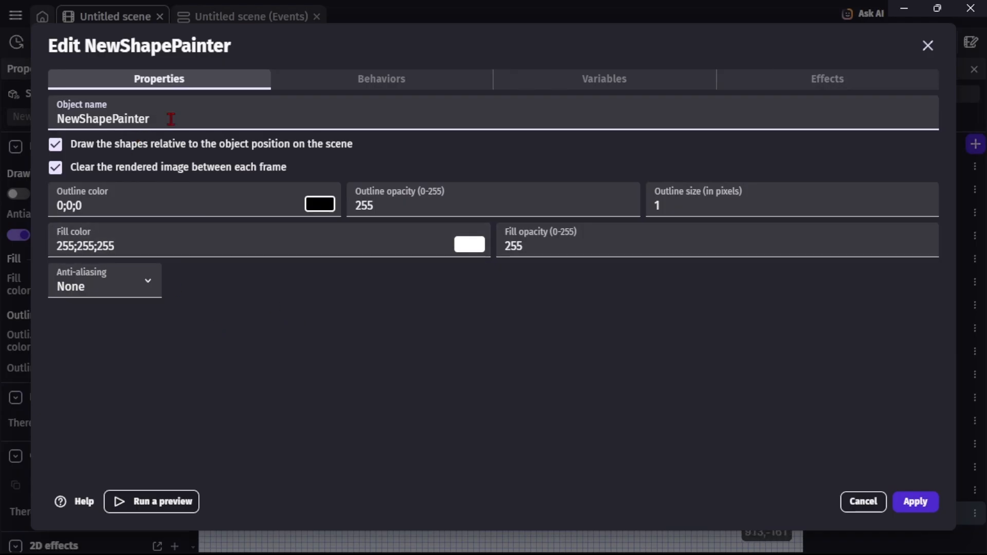
# Name the shape painter object Music_Slider and set its anti-aliasing to High quality
pyautogui.press('BackSpace')
pyautogui.press('BackSpace')
pyautogui.press('BackSpace')
pyautogui.press('BackSpace')
pyautogui.press('BackSpace')
pyautogui.press('BackSpace')
pyautogui.press('BackSpace')
pyautogui.press('BackSpace')
pyautogui.press('BackSpace')
pyautogui.press('BackSpace')
pyautogui.press('BackSpace')
pyautogui.press('BackSpace')
pyautogui.press('BackSpace')
pyautogui.press('BackSpace')
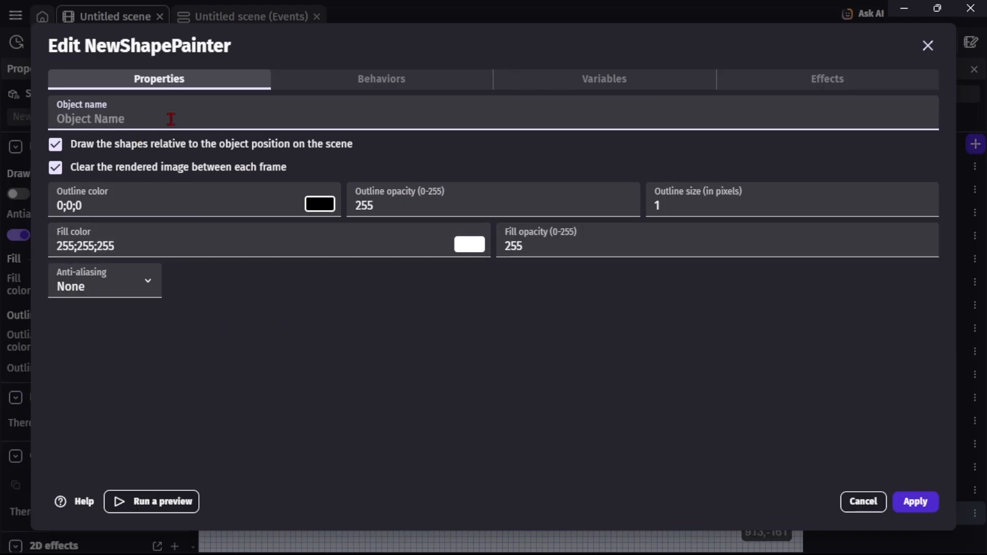
pyautogui.write('M')
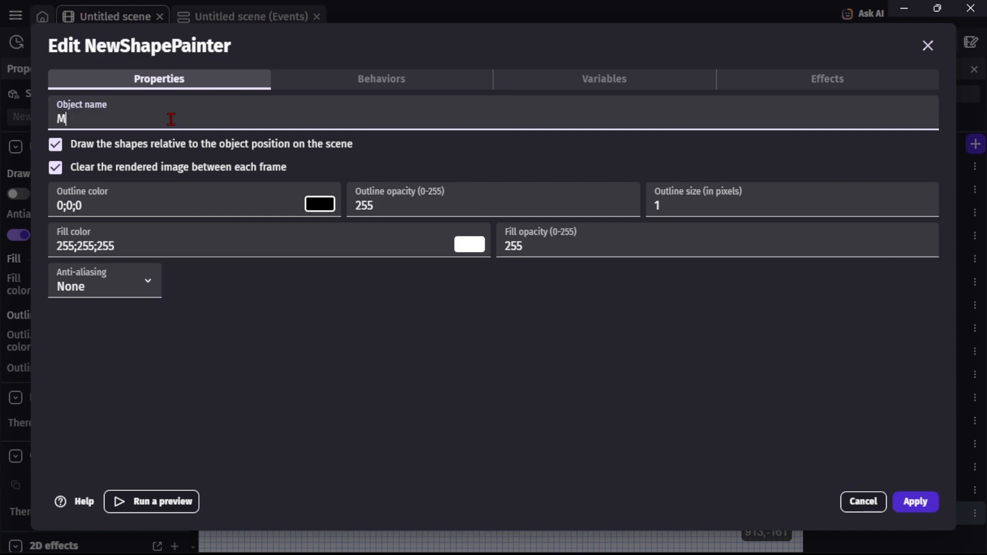
pyautogui.write('usic Slider')
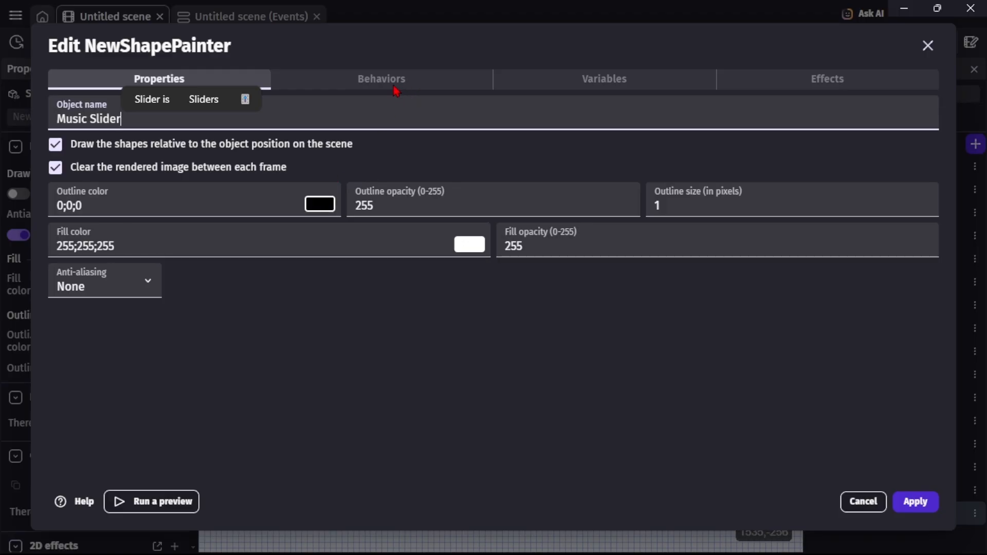
pyautogui.click(146, 288)
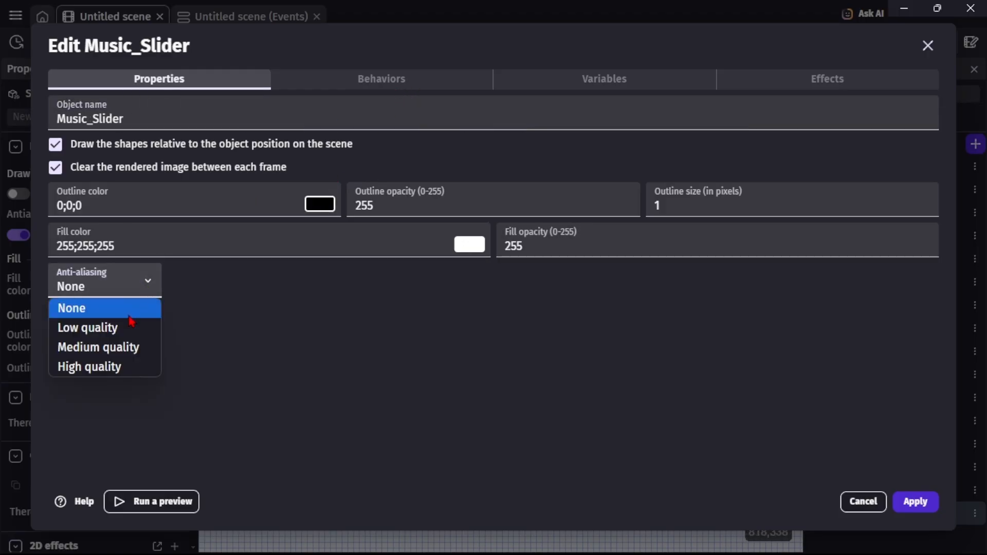
pyautogui.click(121, 366)
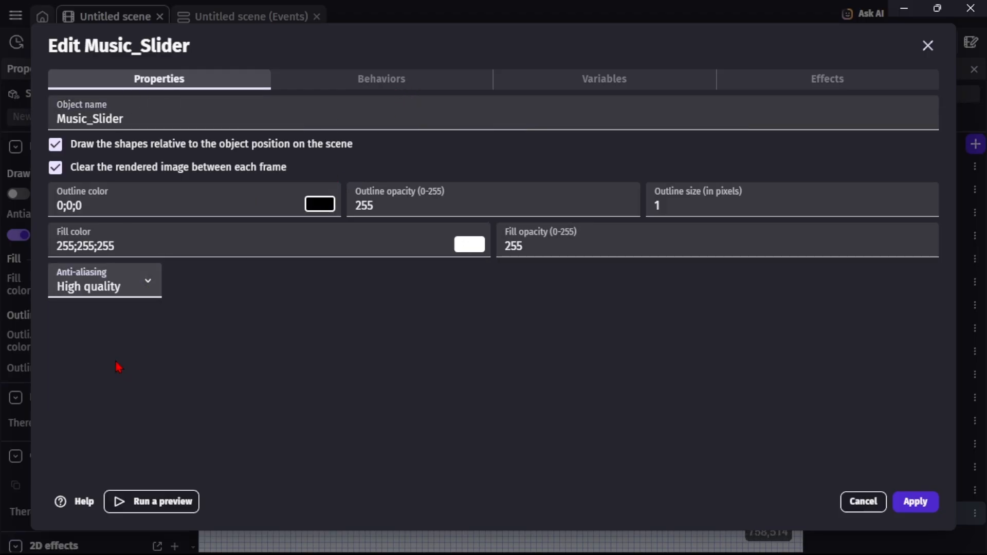
# Find the Draggable slider behavior by searching for "slider" and add it to the Music_Slider object
pyautogui.click(362, 81)
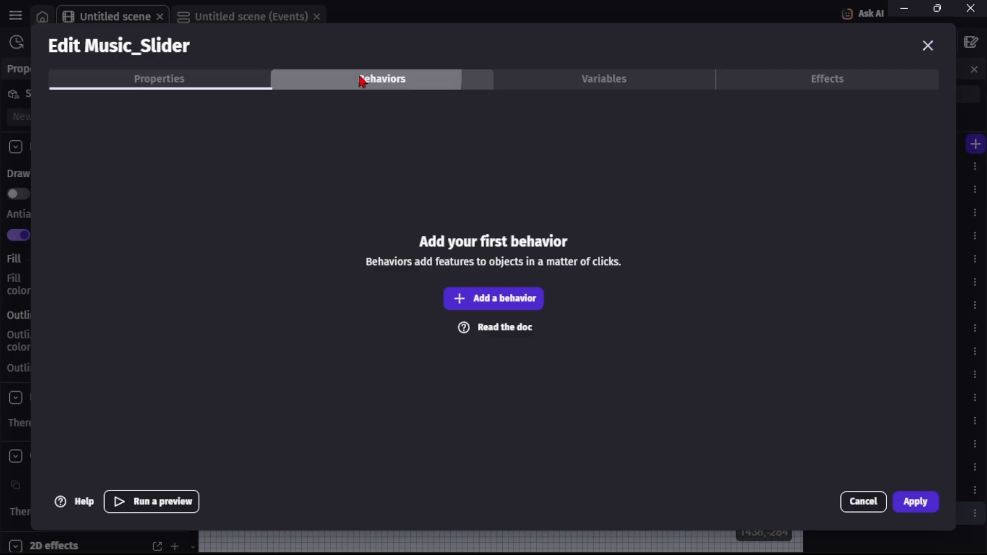
pyautogui.click(494, 300)
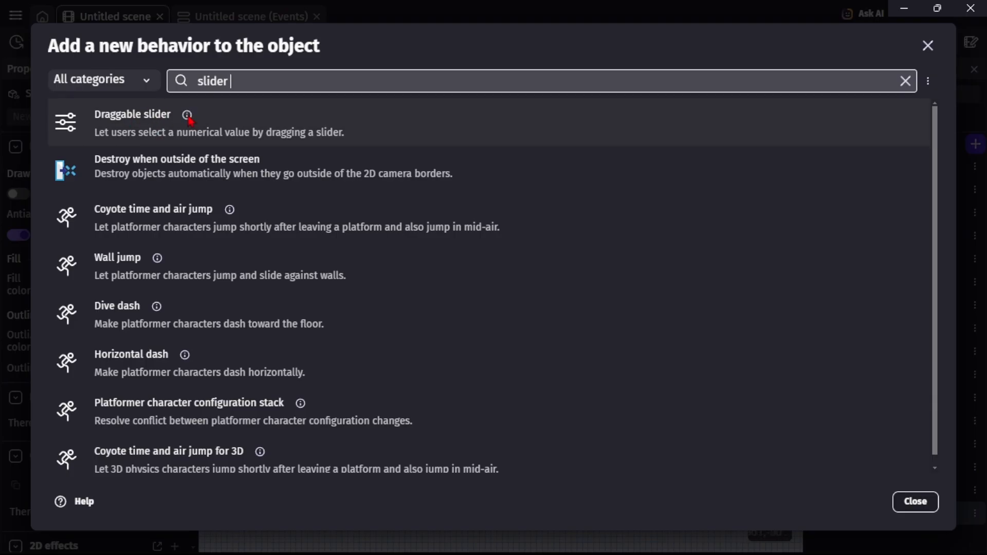
pyautogui.click(243, 139)
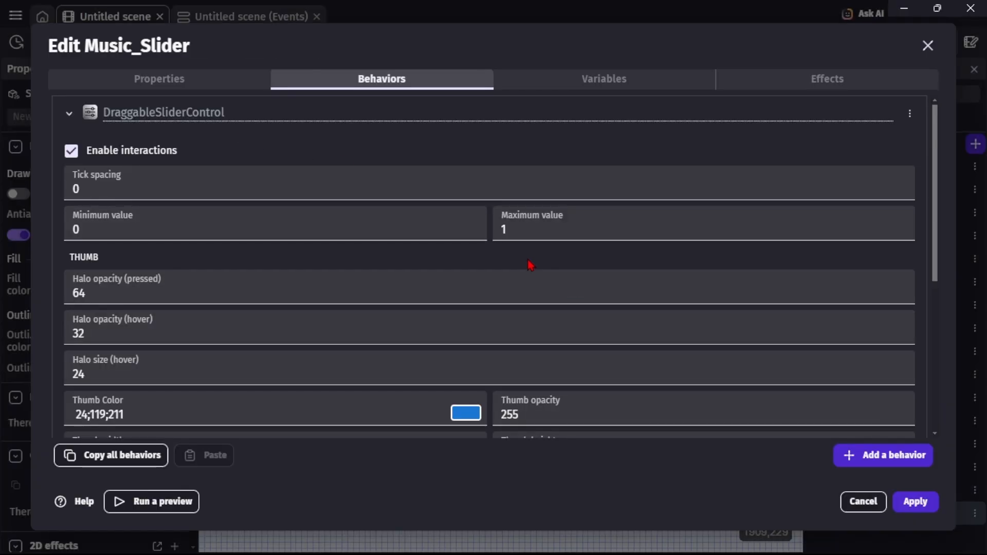
# Set the Music_Slider's draggable slider maximum value to 100 and apply the behavior settings
pyautogui.click(516, 228)
pyautogui.write('0')
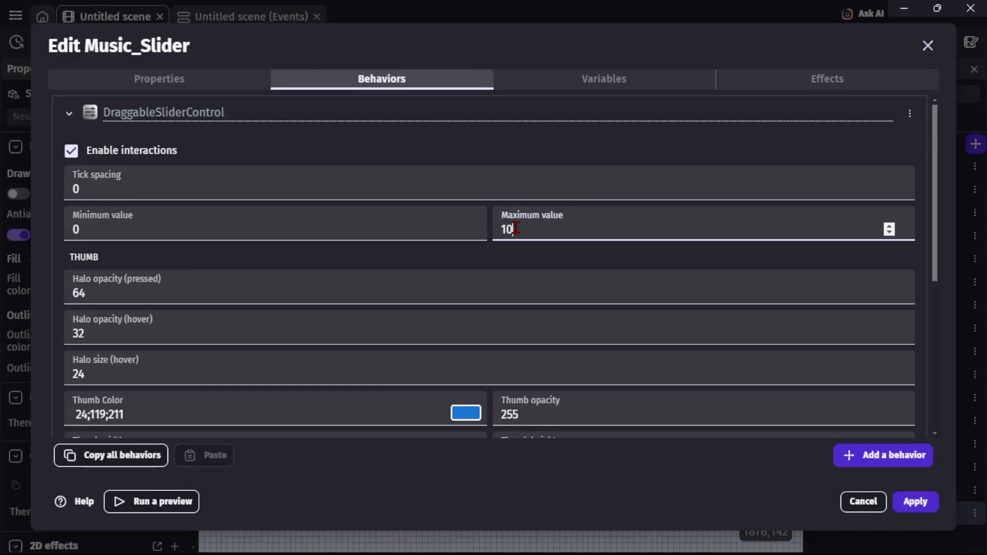
pyautogui.write('0')
pyautogui.scroll(-5, 591, 404)
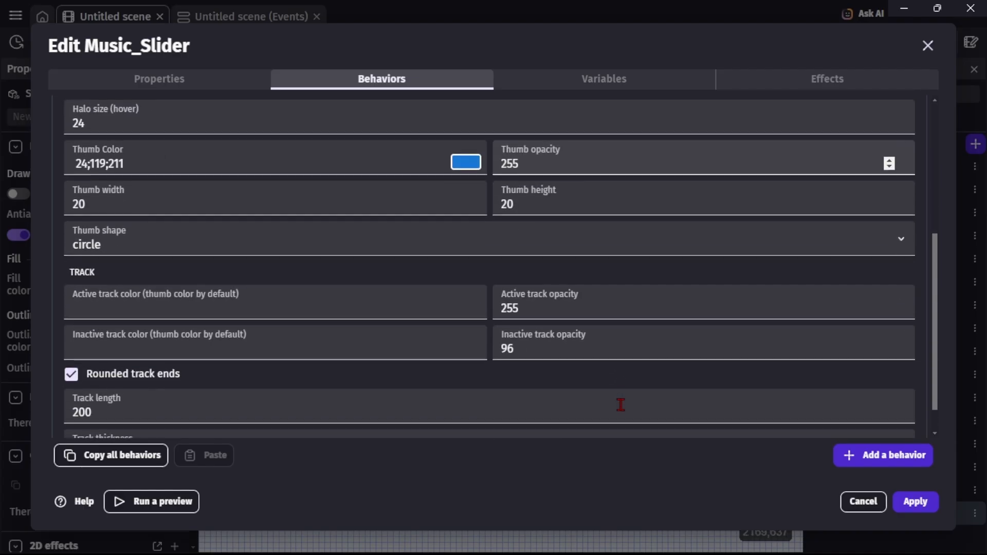
pyautogui.scroll(-1, 620, 405)
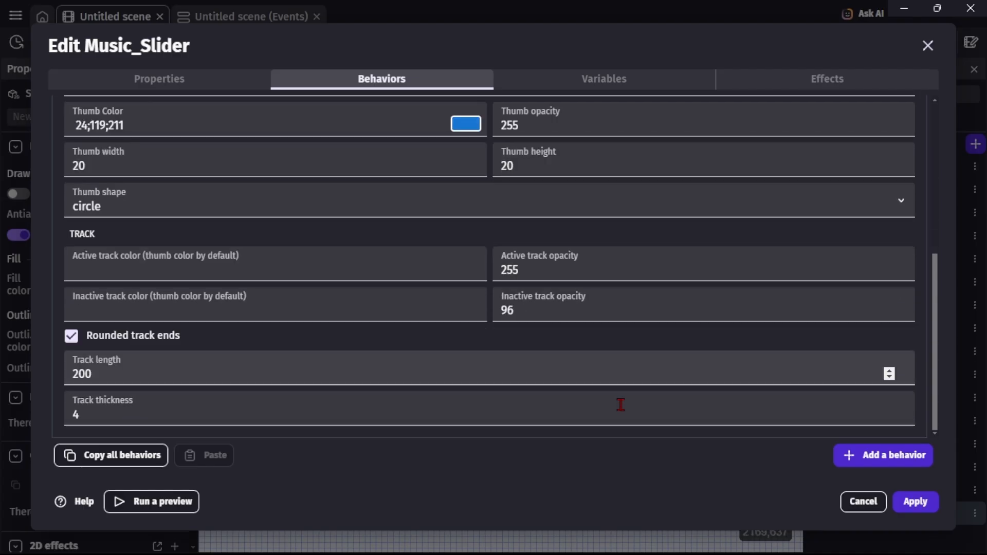
pyautogui.click(916, 502)
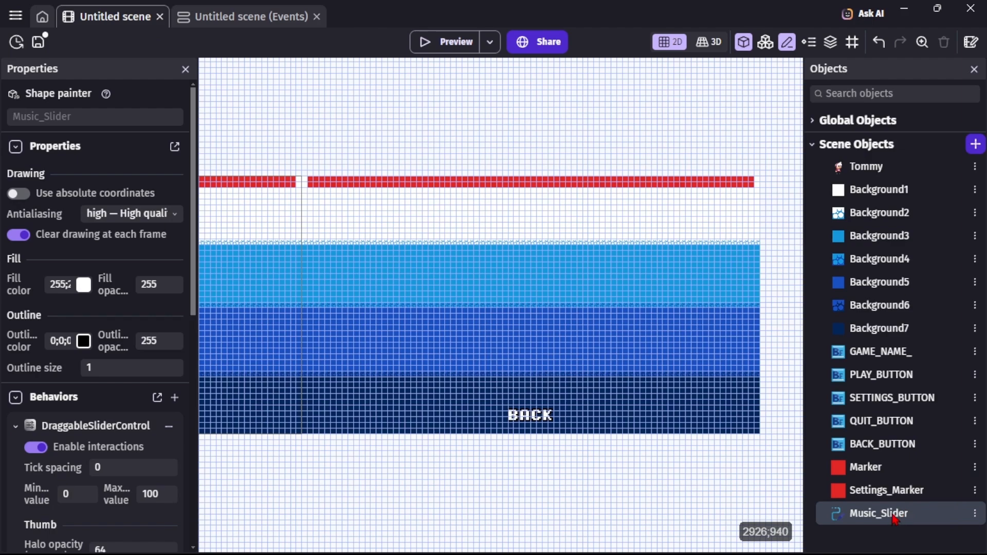
# Duplicate the Music_Slider object and name the copy Sound_Slider
pyautogui.hotkey('ctrl', 'd')
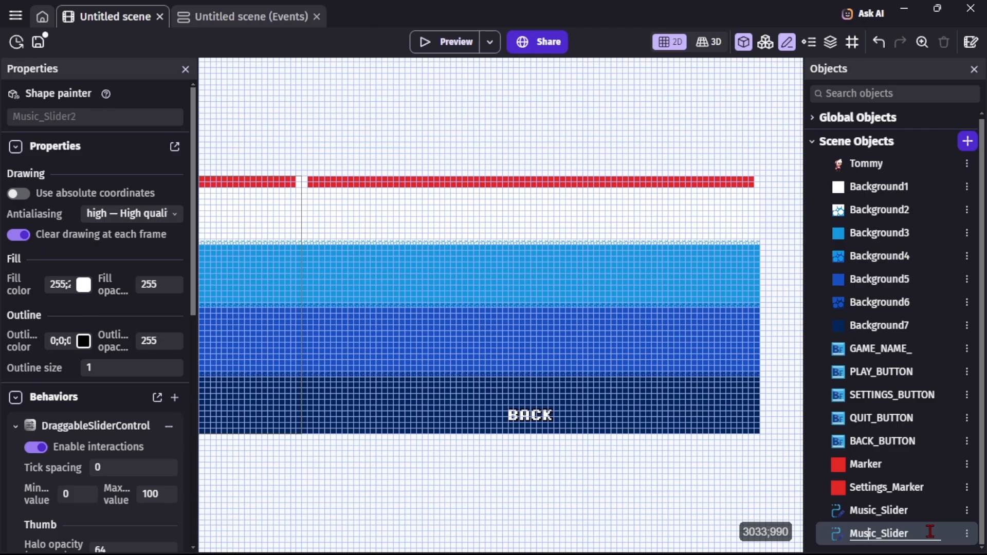
pyautogui.press('BackSpace')
pyautogui.press('BackSpace')
pyautogui.press('BackSpace')
pyautogui.press('BackSpace')
pyautogui.press('BackSpace')
pyautogui.write('Sound')
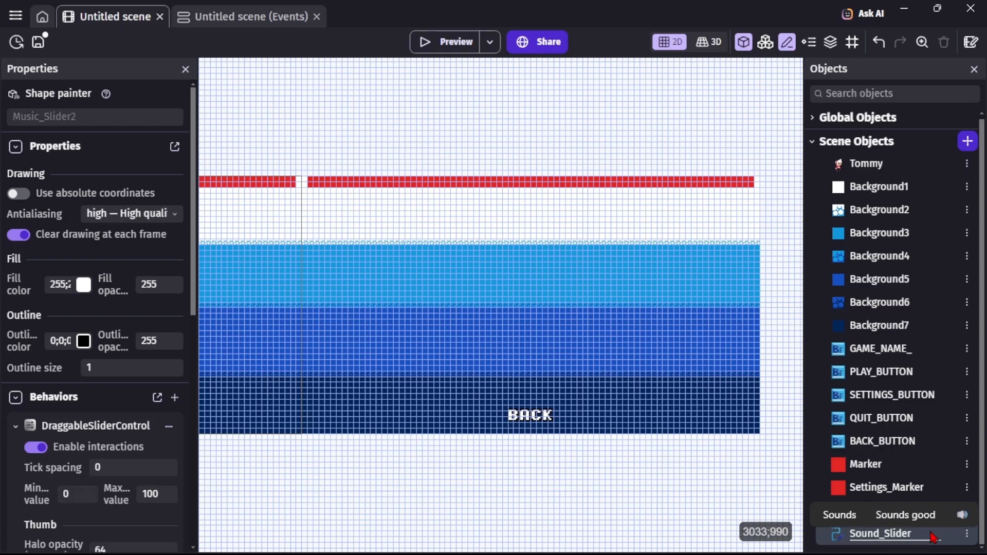
pyautogui.click(759, 494)
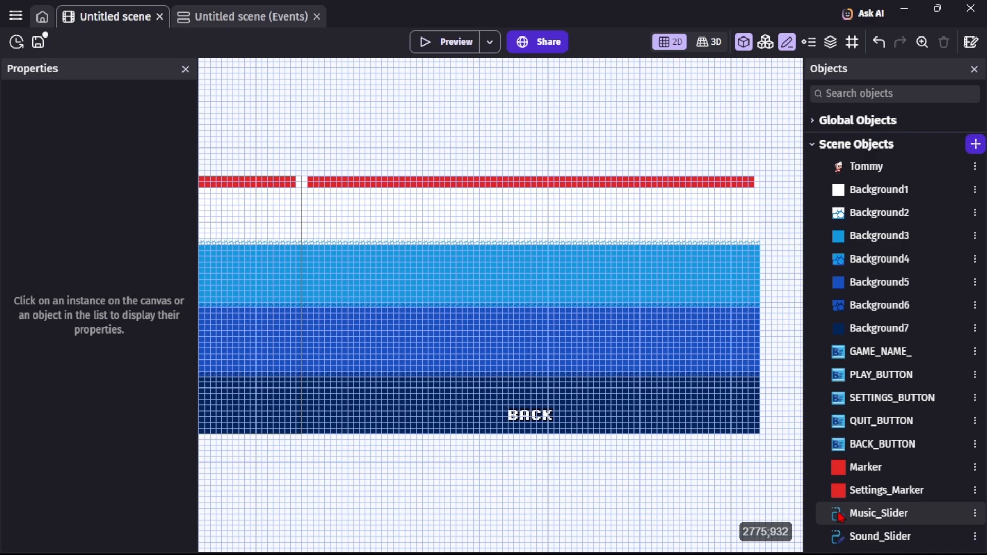
# Place a Music_Slider instance on the light blue band above the BACK button and stretch it to about 544 wide
pyautogui.click(864, 521)
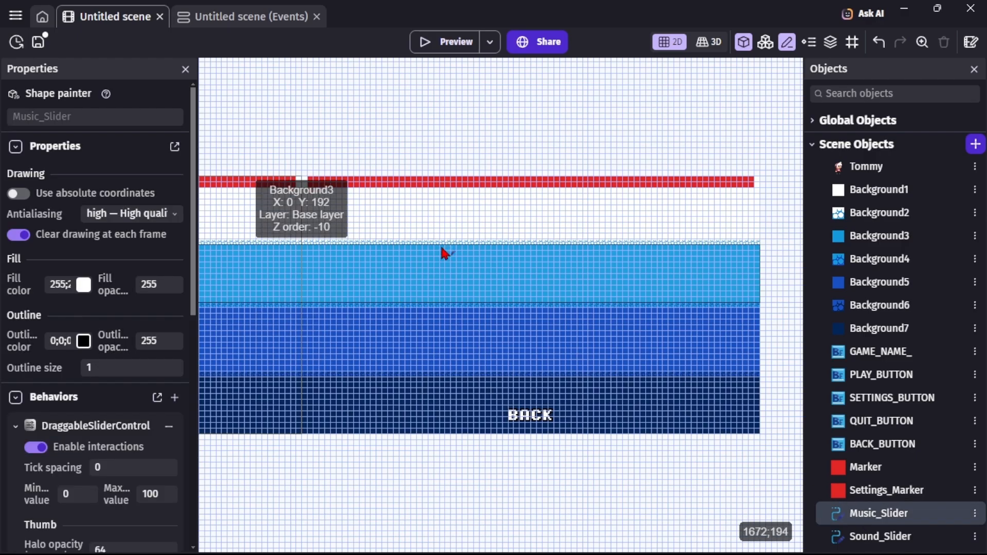
pyautogui.click(430, 255)
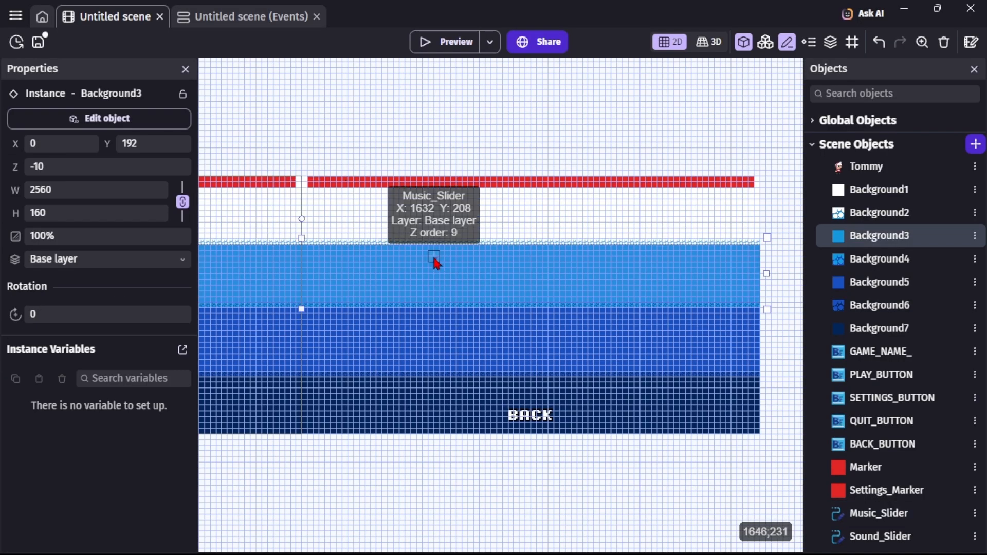
pyautogui.click(435, 262)
pyautogui.moveTo(434, 269)
pyautogui.mouseDown()
pyautogui.moveTo(435, 287)
pyautogui.moveTo(441, 279)
pyautogui.mouseUp()
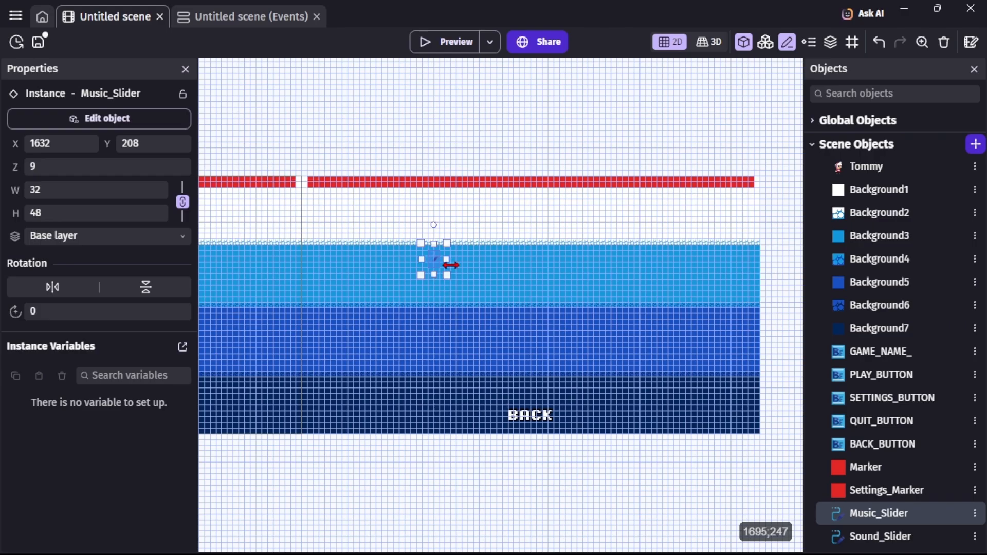
pyautogui.moveTo(463, 261); pyautogui.dragTo(635, 271)
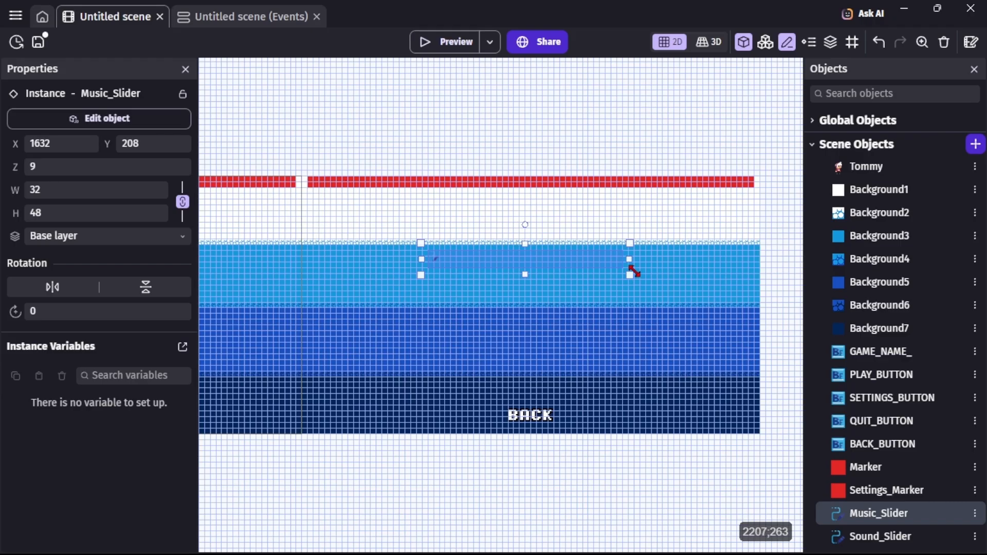
# Widen the Music_Slider instance to 576 and line it up horizontally with the BACK button at X 1632
pyautogui.click(538, 416)
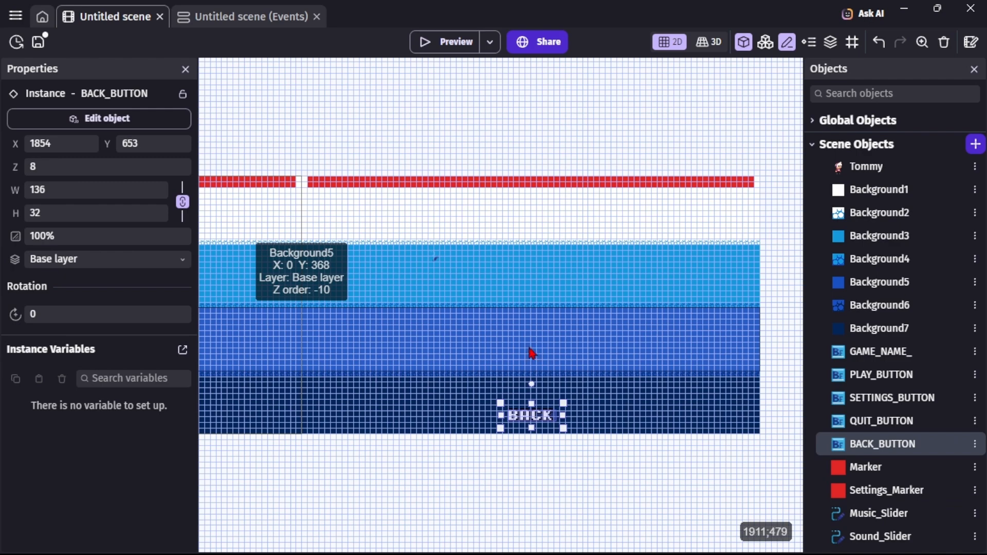
pyautogui.click(535, 263)
pyautogui.click(434, 262)
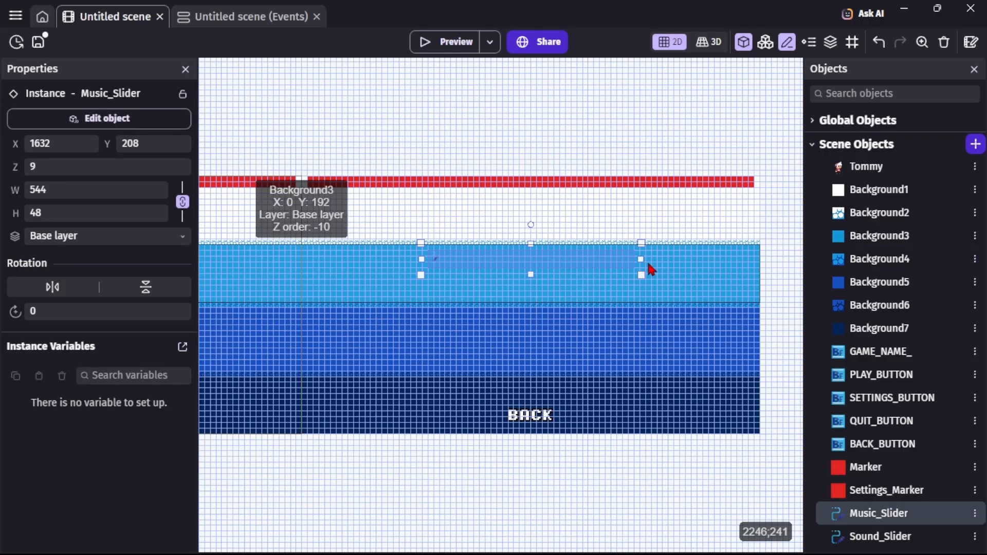
pyautogui.click(652, 270)
pyautogui.moveTo(439, 262); pyautogui.dragTo(438, 385)
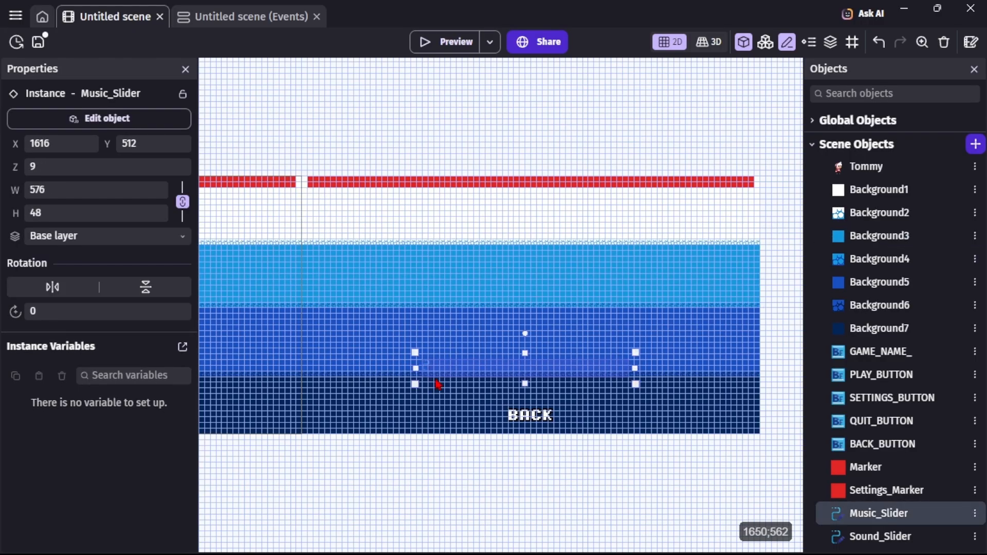
pyautogui.click(530, 414)
pyautogui.click(437, 373)
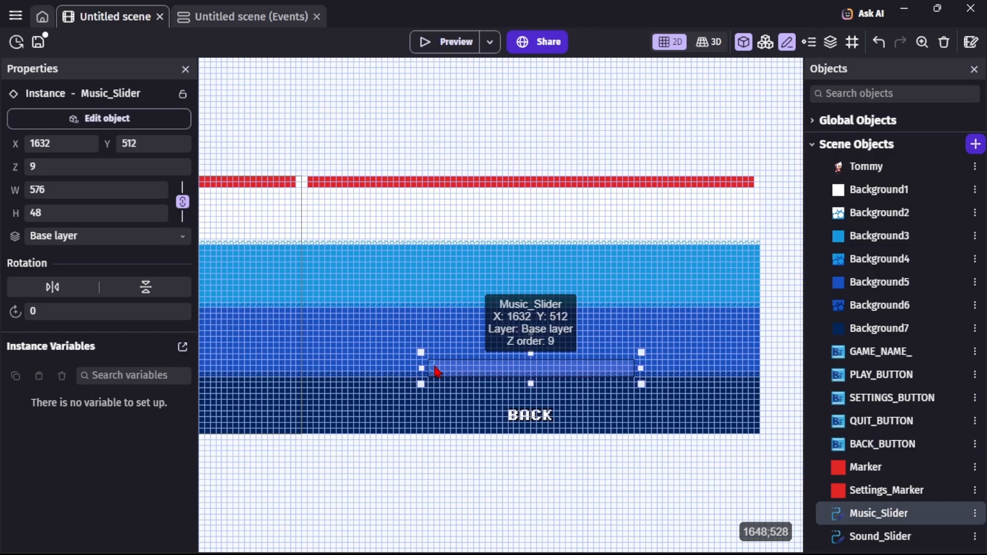
# Move the Music_Slider instance straight up to Y 191, at the upper edge of the light blue band
pyautogui.press('Up')
pyautogui.press('Up')
pyautogui.press('Up')
pyautogui.press('Up')
pyautogui.press('Up')
pyautogui.press('Up')
pyautogui.press('Up')
pyautogui.press('Up')
pyautogui.press('Up')
pyautogui.press('Up')
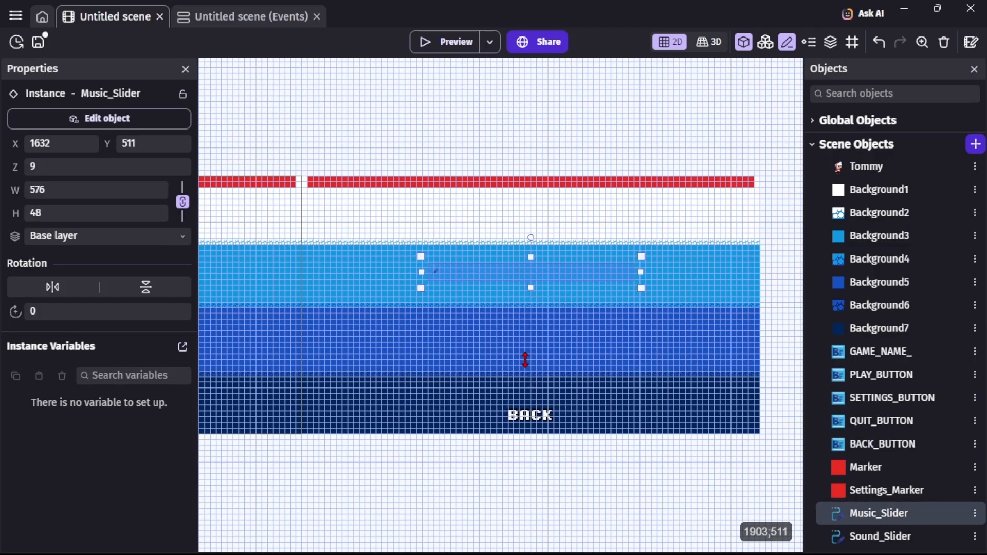
pyautogui.press('Up')
pyautogui.press('Up')
pyautogui.press('Up')
pyautogui.press('Up')
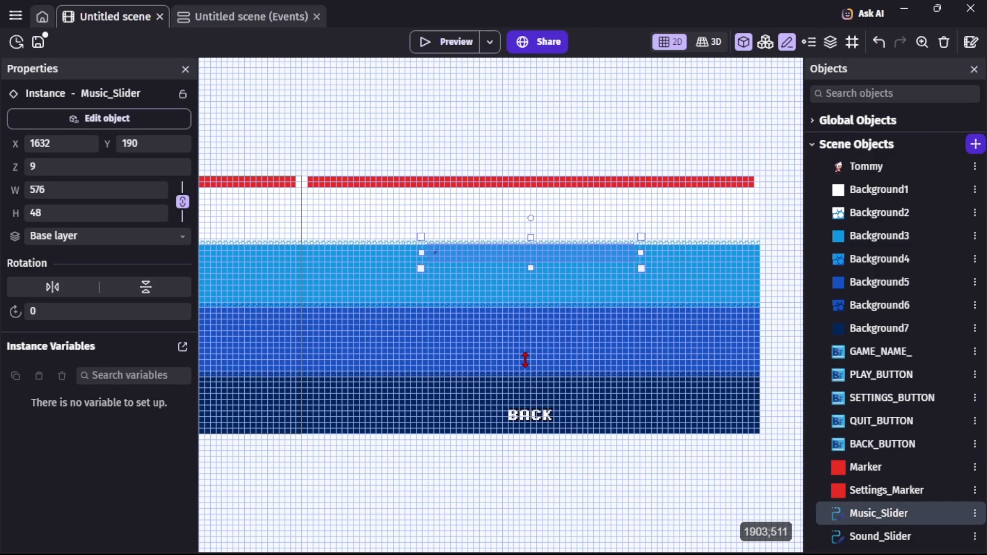
pyautogui.press('Down')
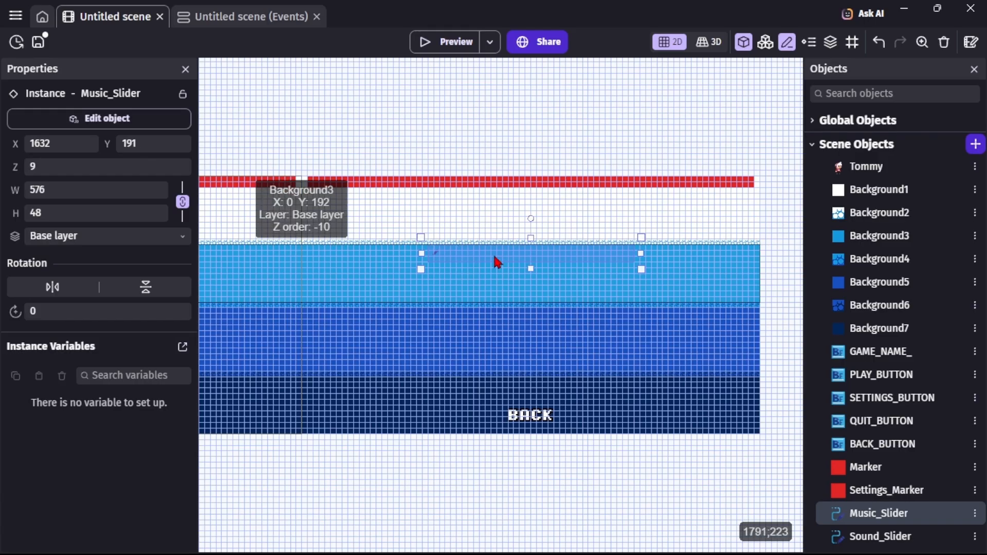
# Preview the game, test the music slider on the settings screen, return to the main menu and close the preview
pyautogui.click(438, 51)
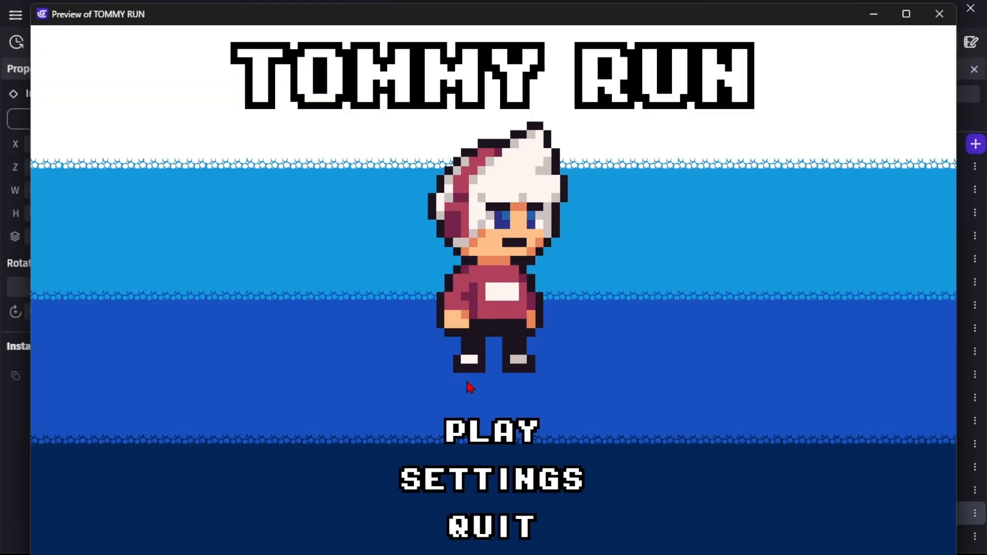
pyautogui.click(478, 484)
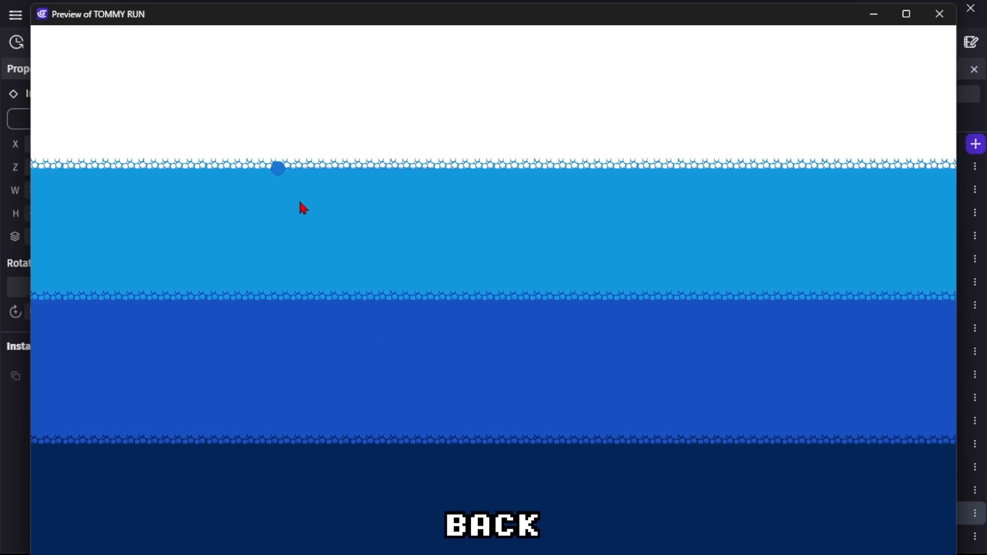
pyautogui.moveTo(285, 173); pyautogui.dragTo(282, 205)
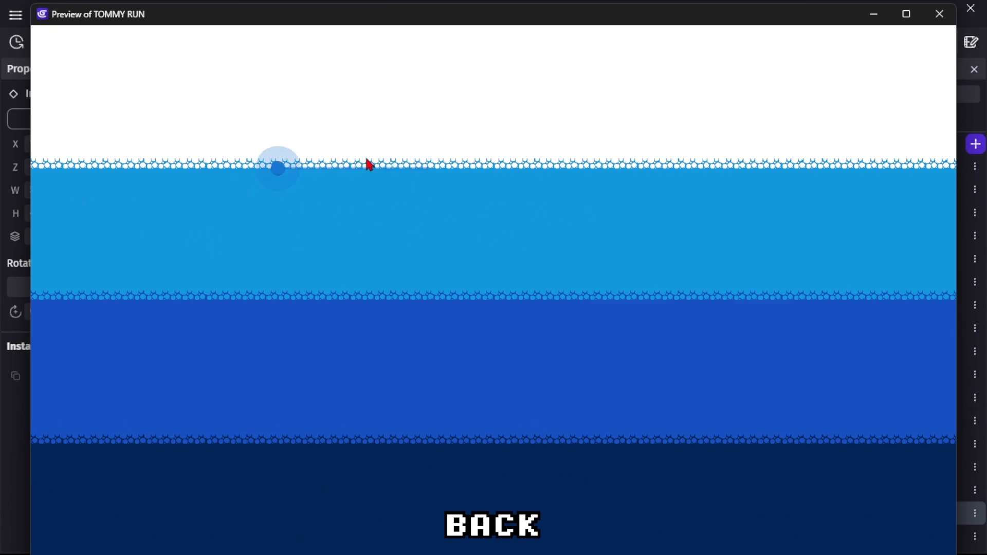
pyautogui.moveTo(370, 165); pyautogui.dragTo(480, 225)
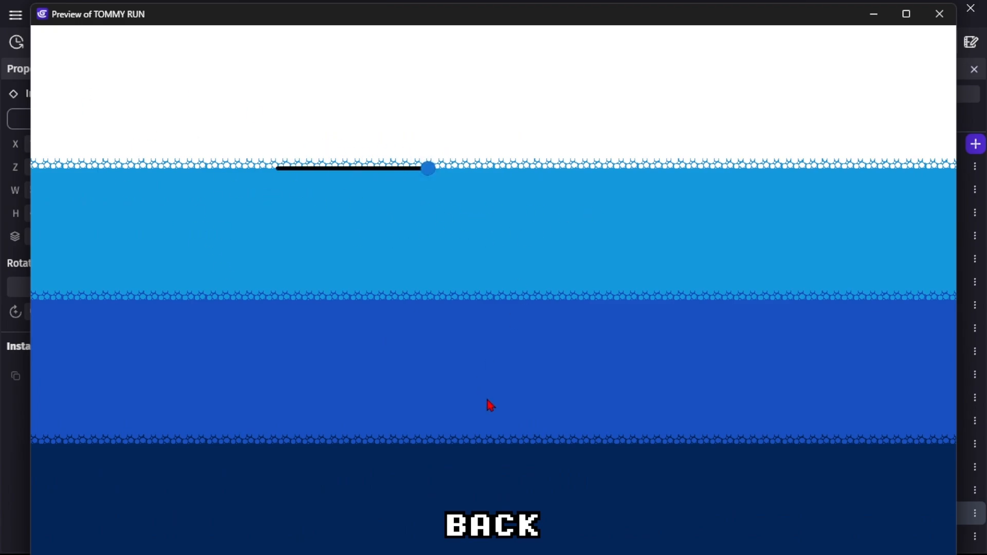
pyautogui.click(505, 522)
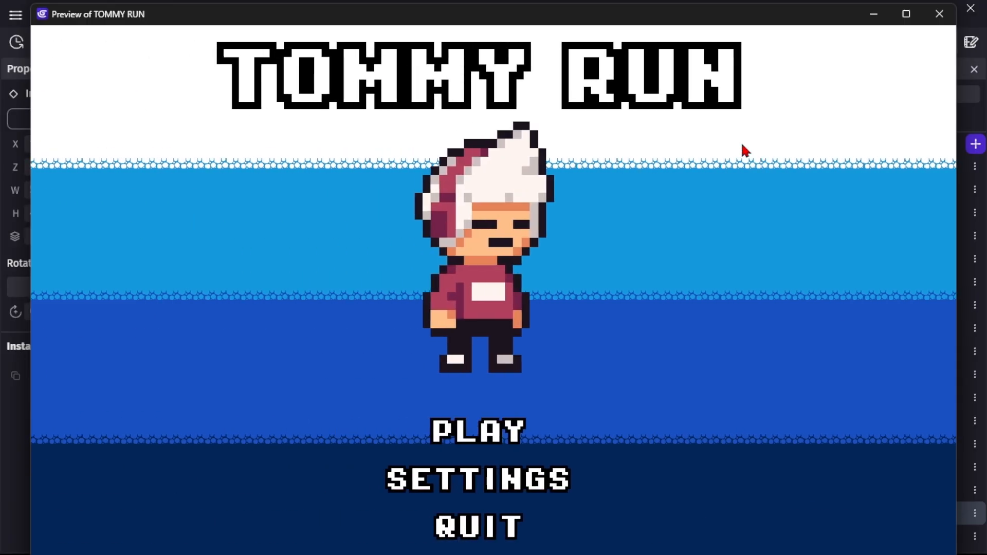
pyautogui.click(938, 16)
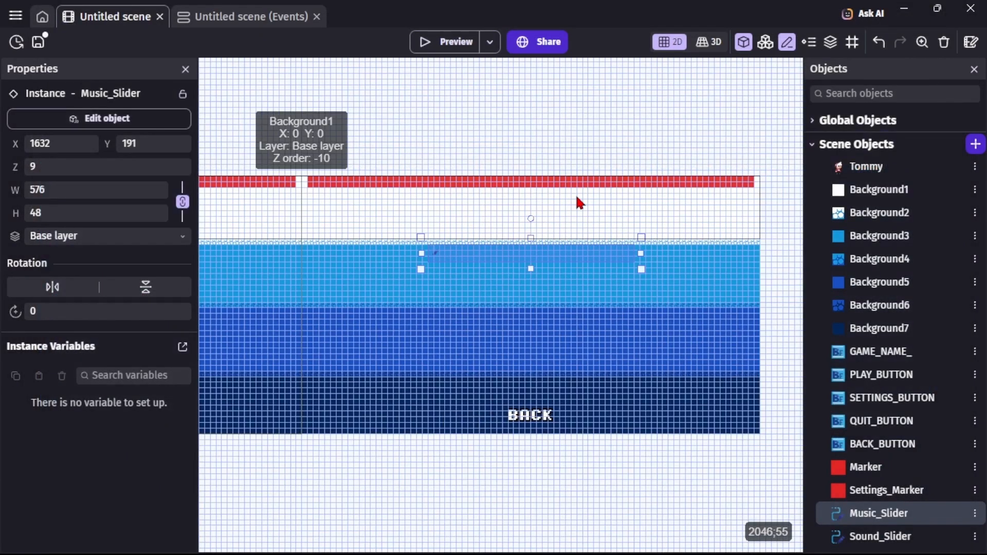
# Set the Music_Slider's track length to 500 and track thickness to 10, and apply the behavior settings
pyautogui.doubleClick(441, 256)
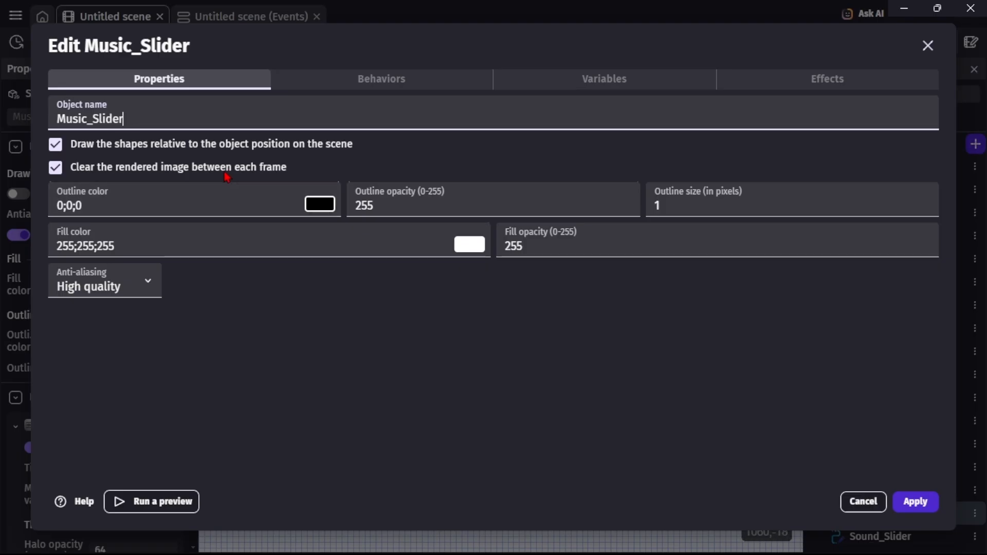
pyautogui.click(349, 82)
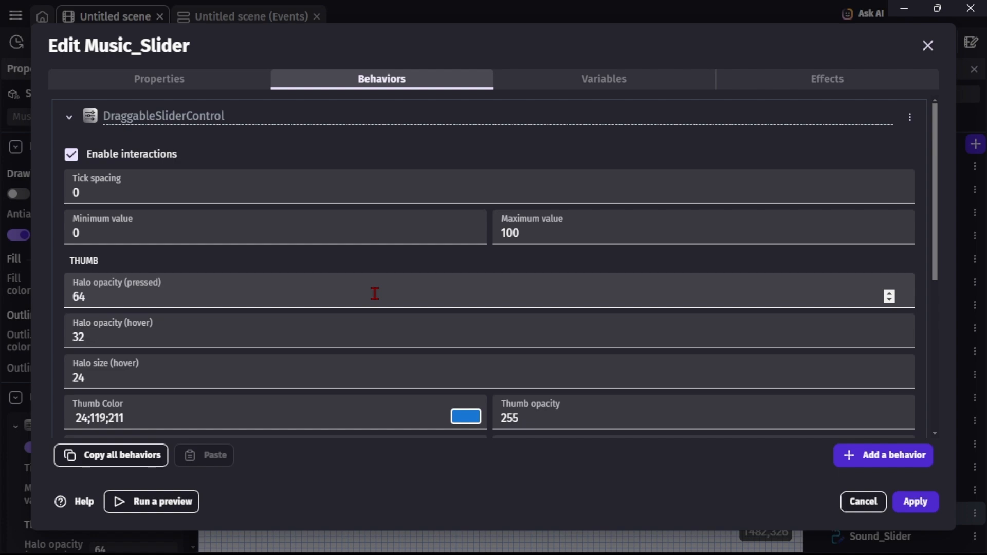
pyautogui.scroll(-6, 375, 294)
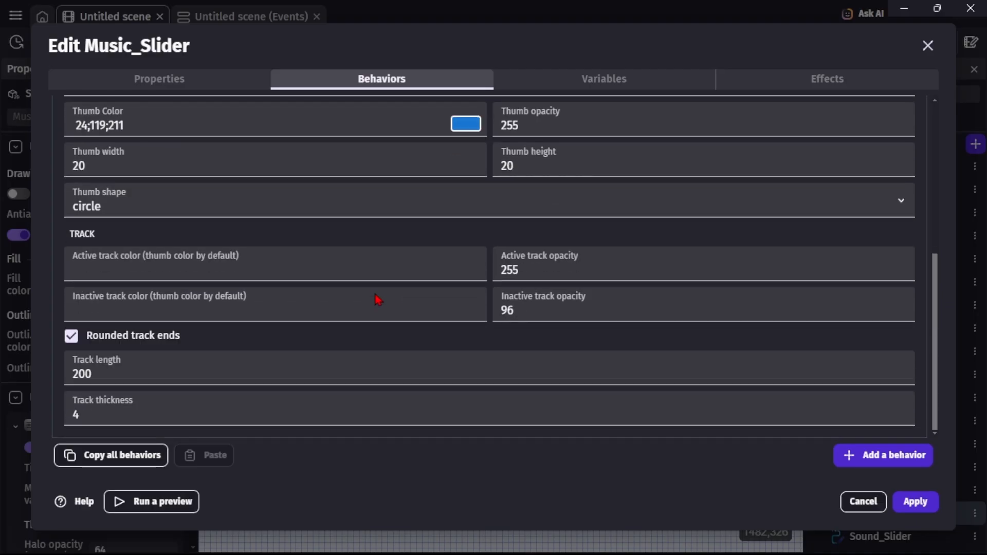
pyautogui.click(131, 381)
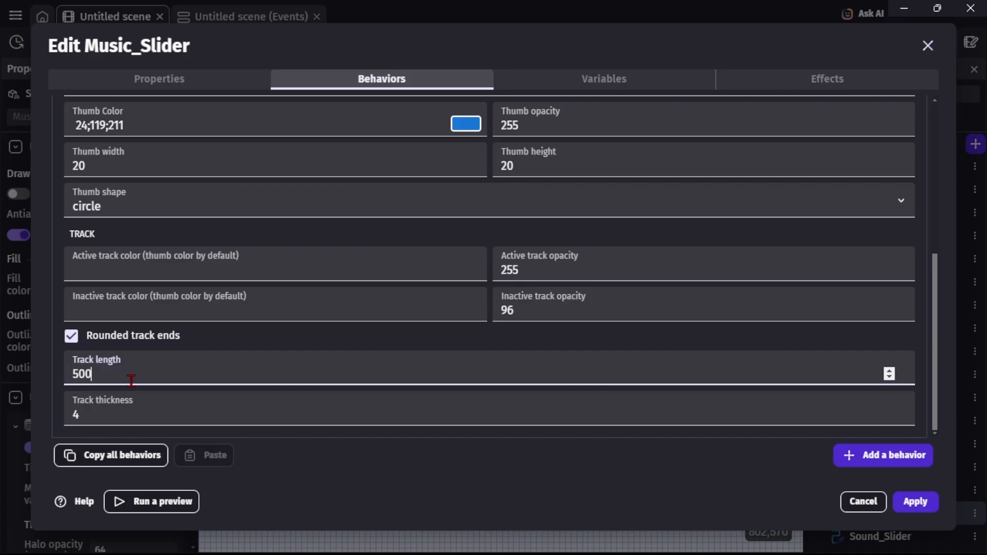
pyautogui.click(130, 410)
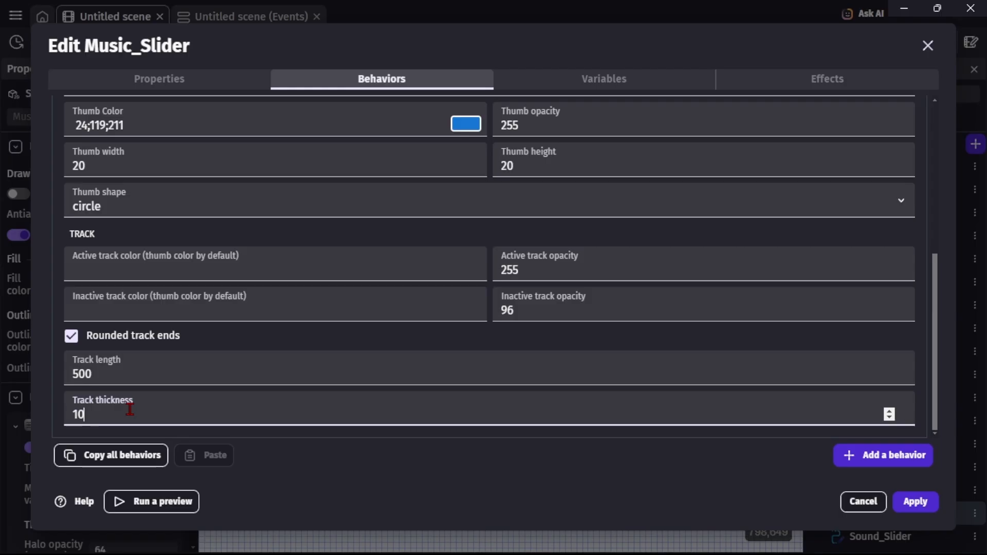
pyautogui.scroll(2, 256, 286)
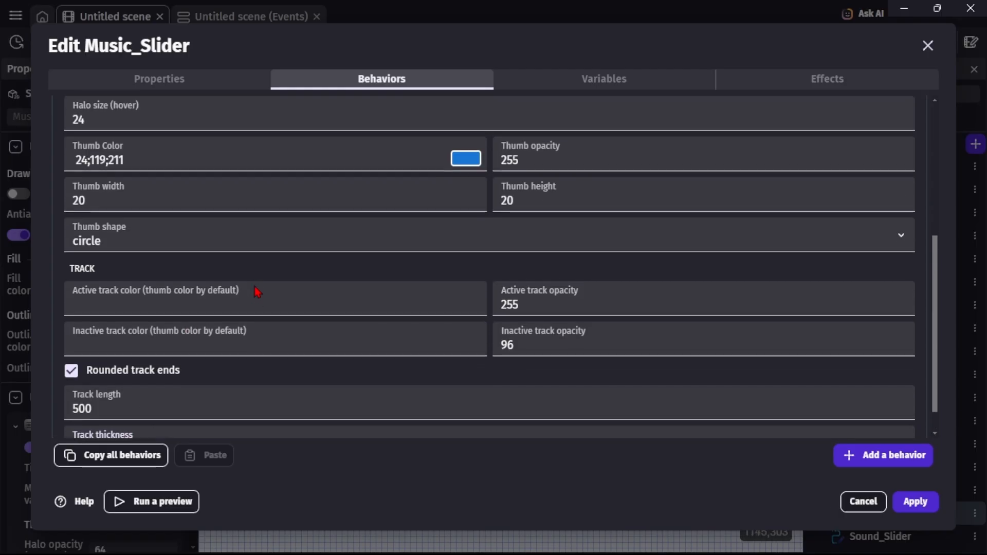
pyautogui.scroll(2, 255, 289)
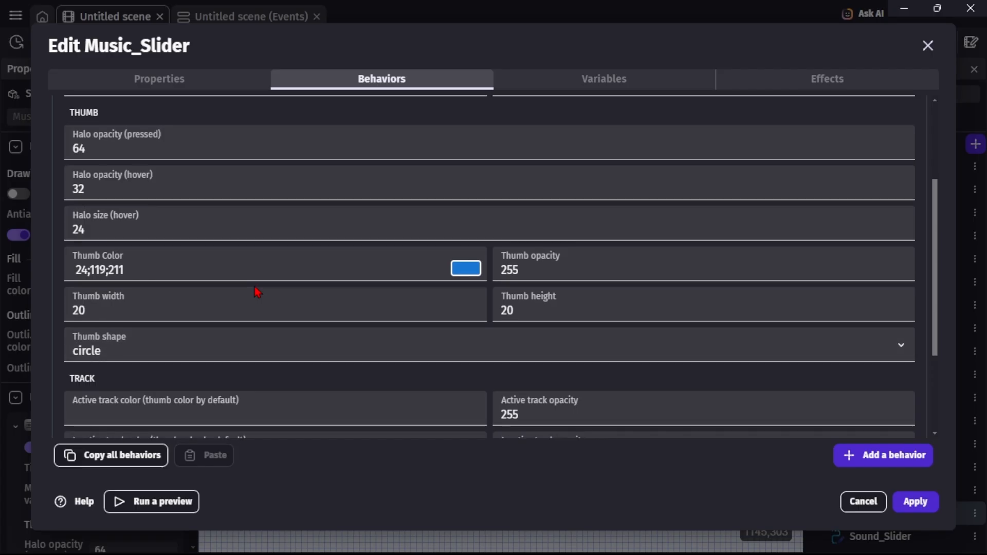
pyautogui.scroll(1, 255, 288)
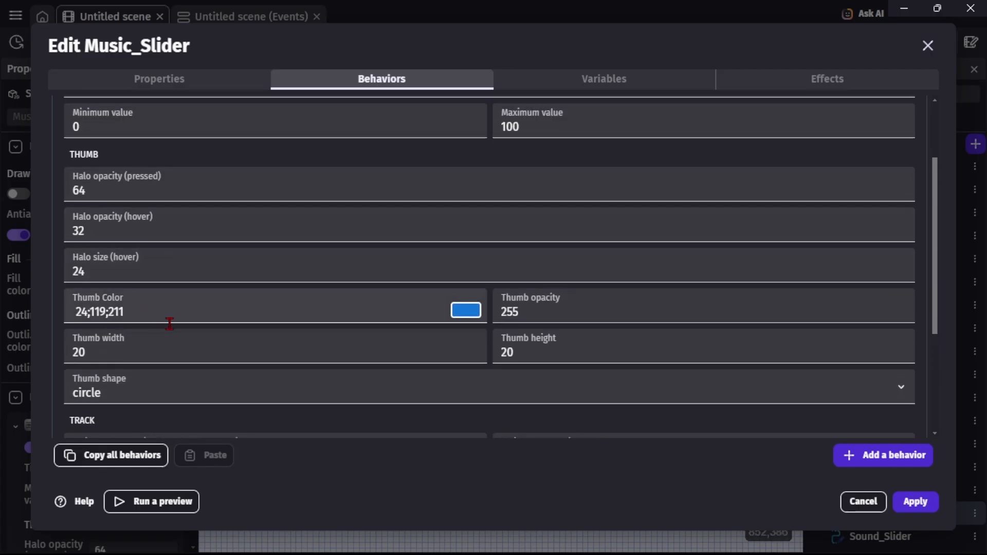
pyautogui.scroll(3, 327, 332)
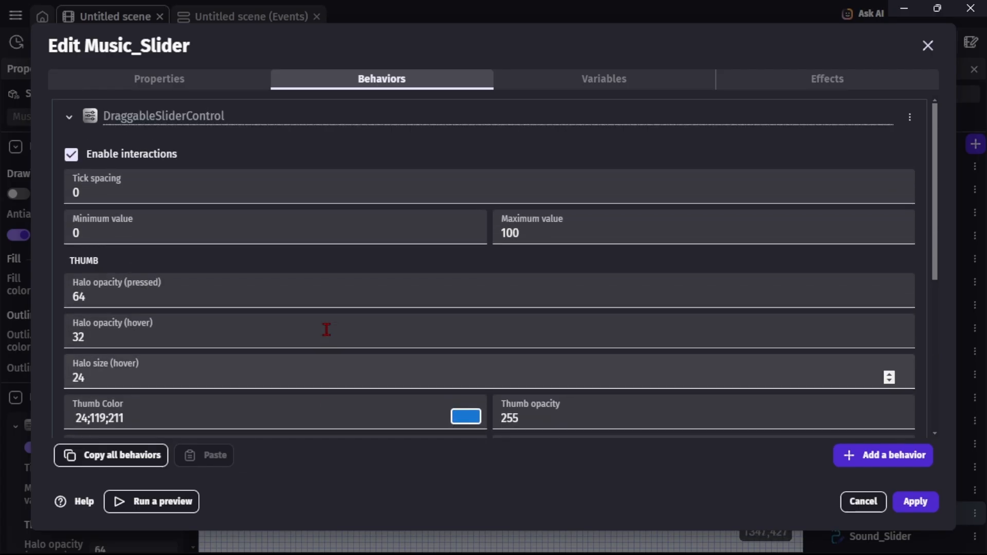
pyautogui.scroll(-3, 326, 329)
pyautogui.scroll(3, 326, 330)
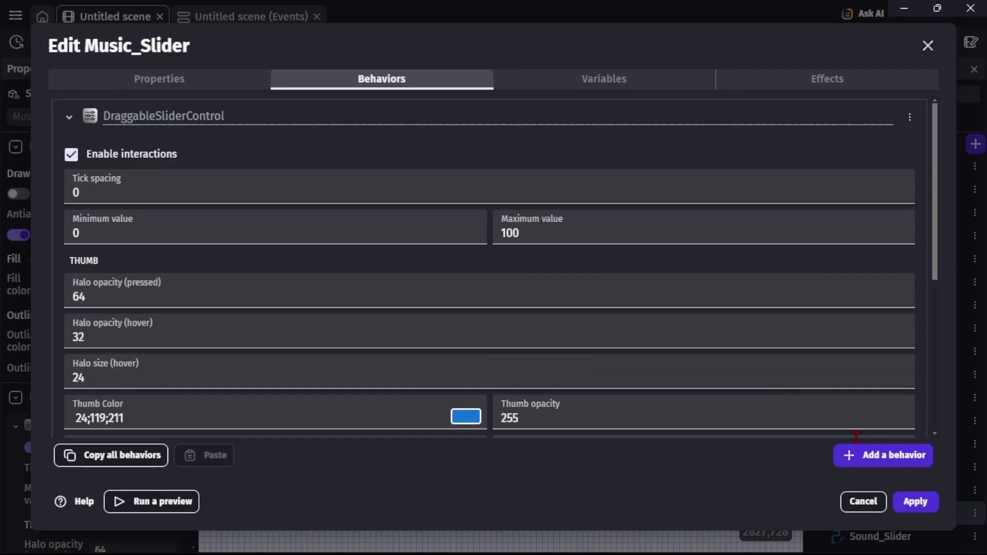
pyautogui.click(912, 501)
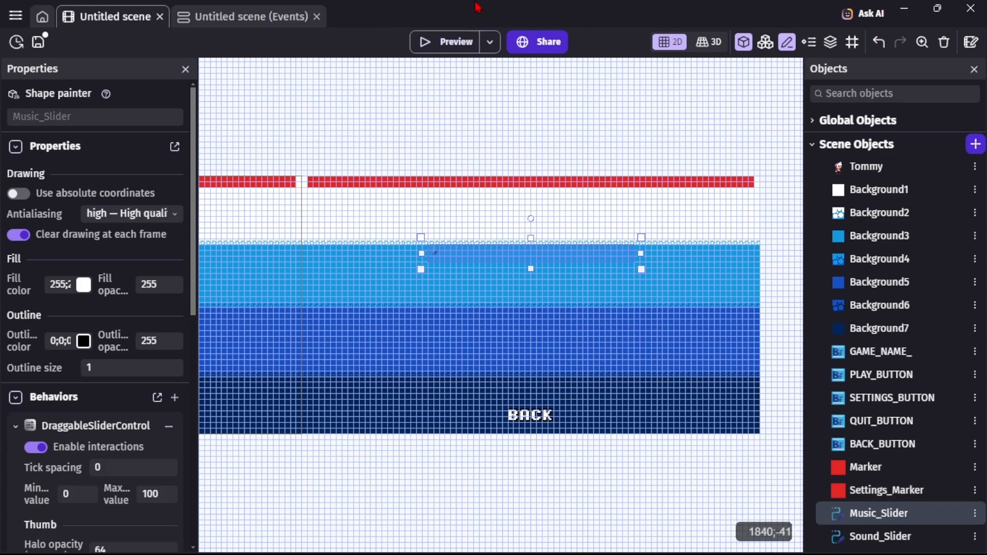
# Preview the game, drag the music slider's thumb along its track on the settings screen, and close the preview
pyautogui.click(459, 42)
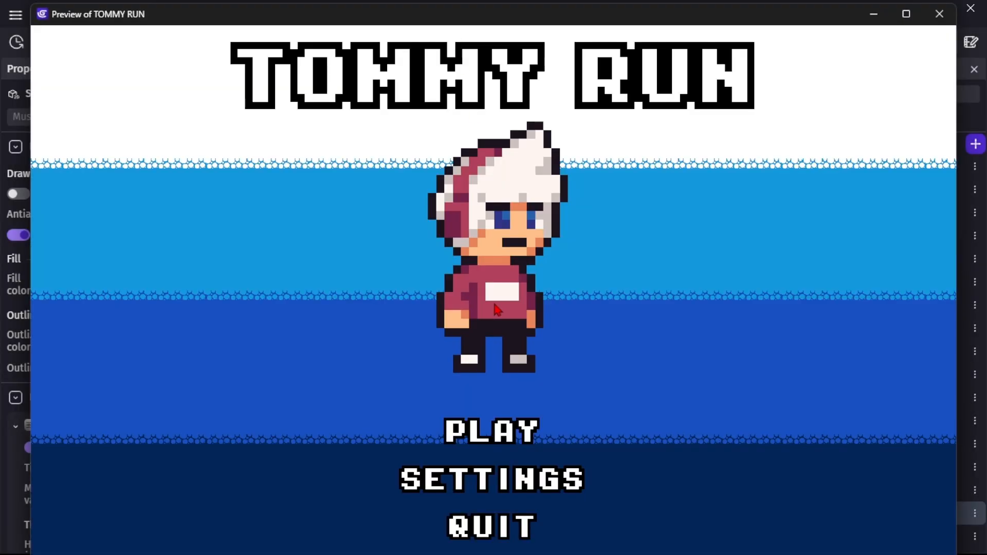
pyautogui.click(500, 474)
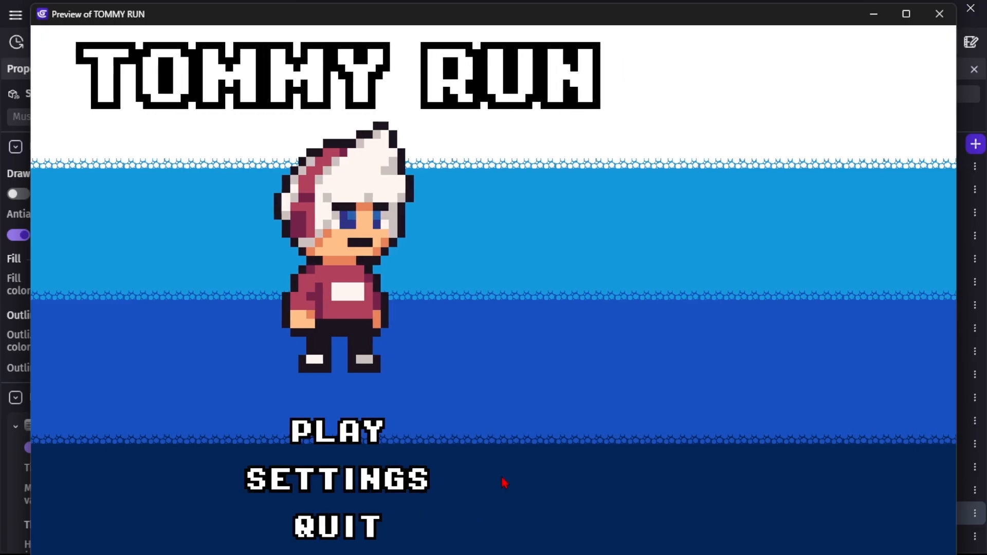
pyautogui.moveTo(282, 169); pyautogui.dragTo(536, 186)
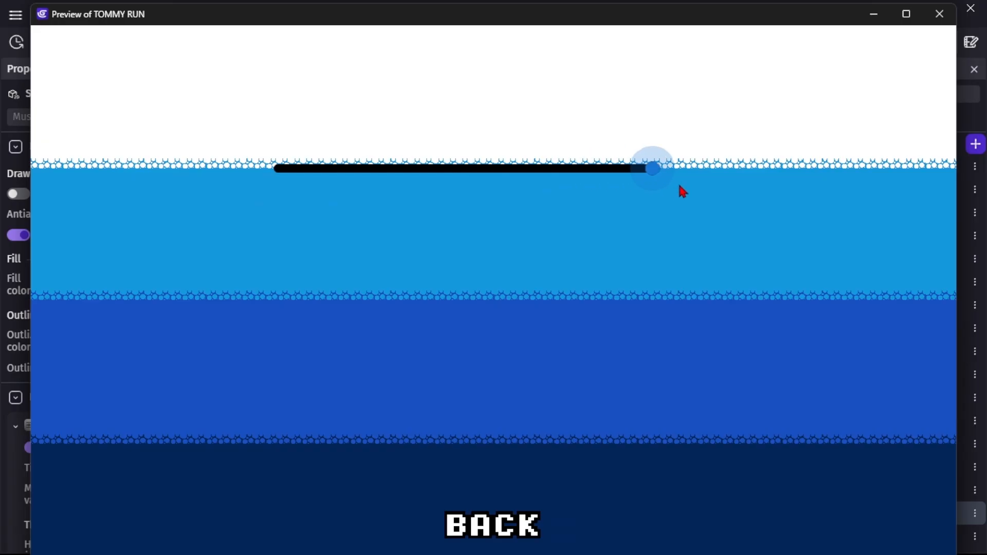
pyautogui.moveTo(679, 187); pyautogui.dragTo(722, 184)
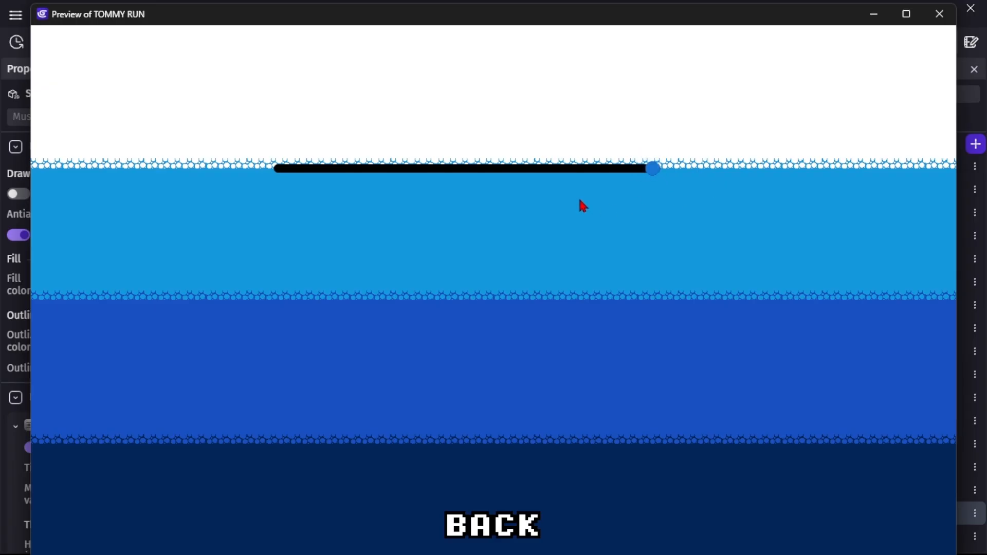
pyautogui.click(935, 21)
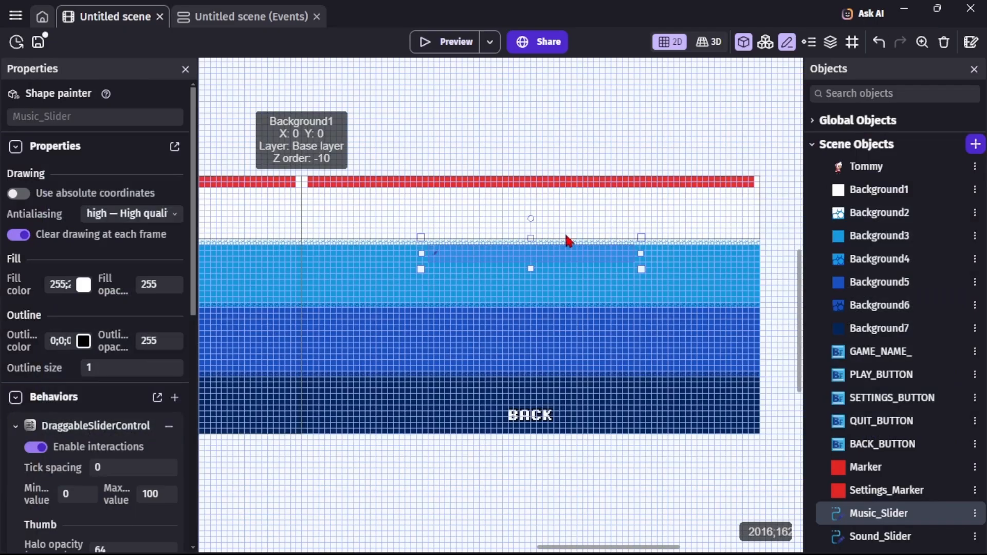
# Set the Music_Slider's track length to 700 and its track thickness to 20 in the draggable slider behavior
pyautogui.doubleClick(441, 261)
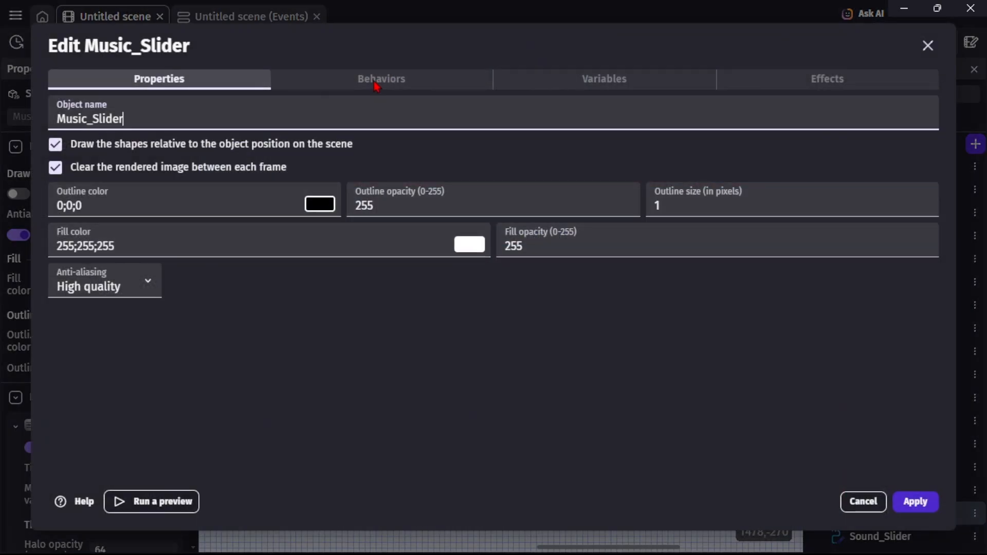
pyautogui.click(377, 85)
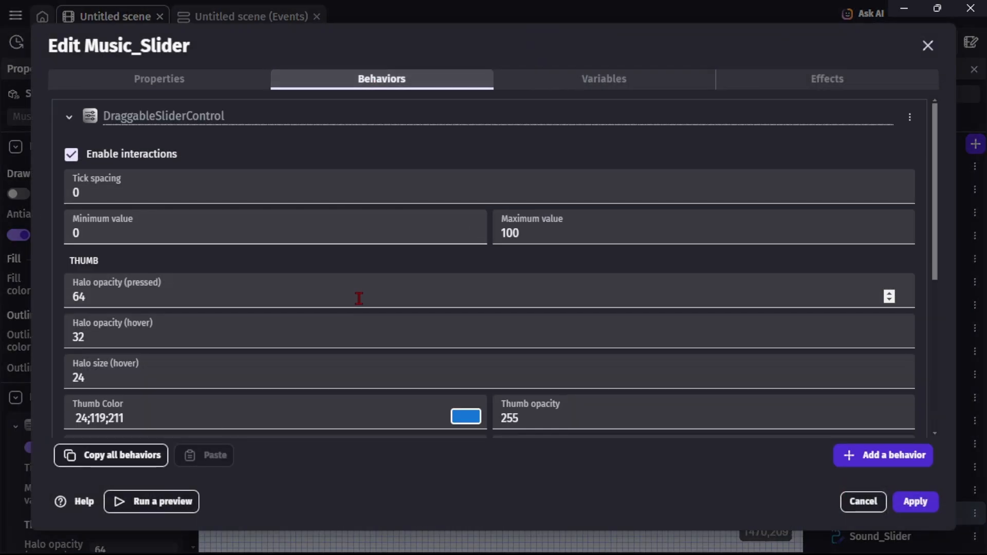
pyautogui.scroll(-5, 359, 299)
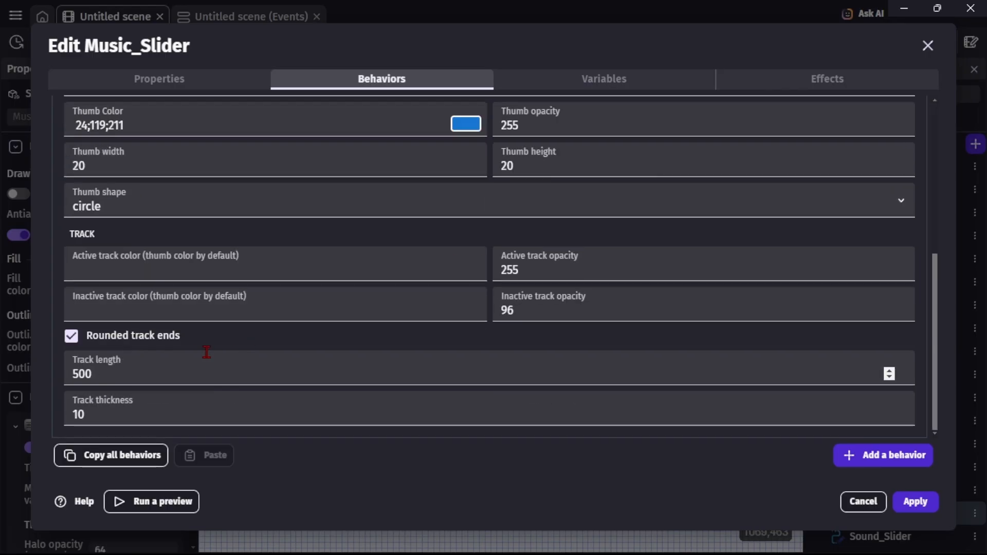
pyautogui.click(180, 370)
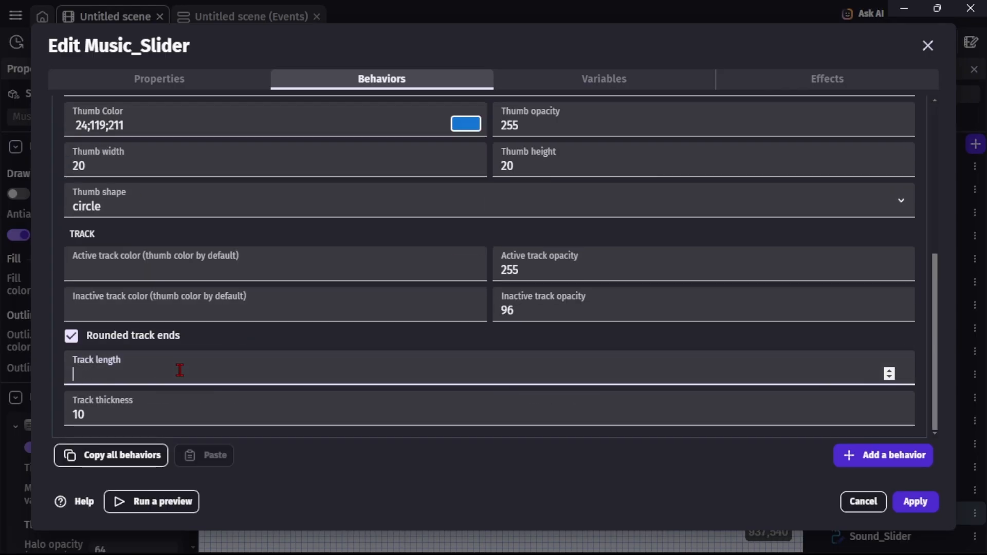
pyautogui.write('700')
pyautogui.click(153, 412)
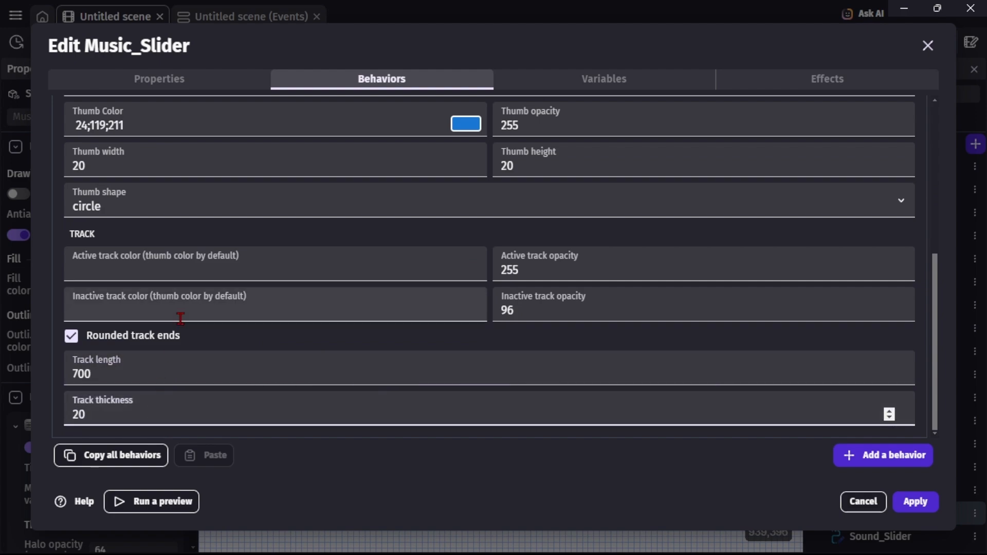
# Set the Music_Slider behavior's tick spacing to 2, leave the thumb shape as circle, and apply the changes
pyautogui.scroll(3, 184, 325)
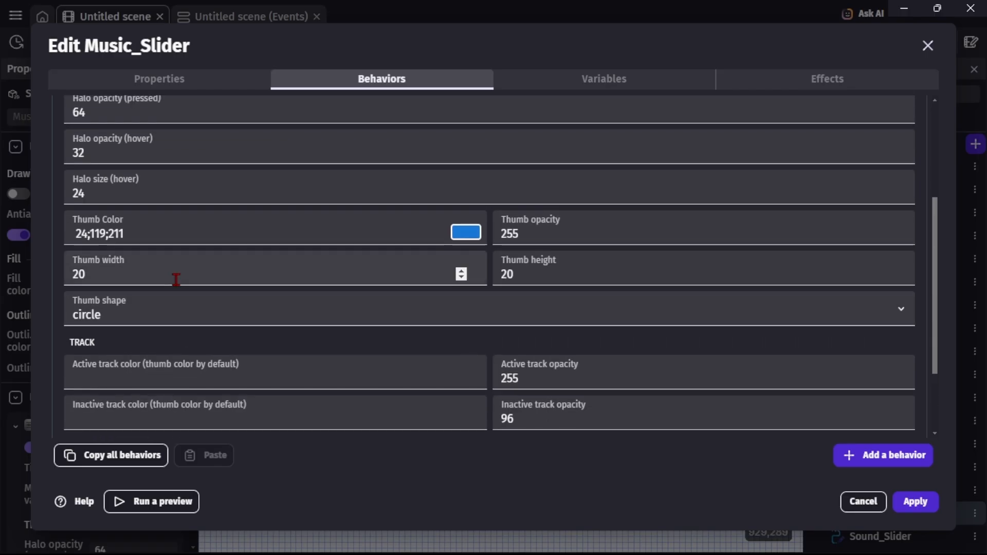
pyautogui.click(247, 323)
pyautogui.click(247, 323)
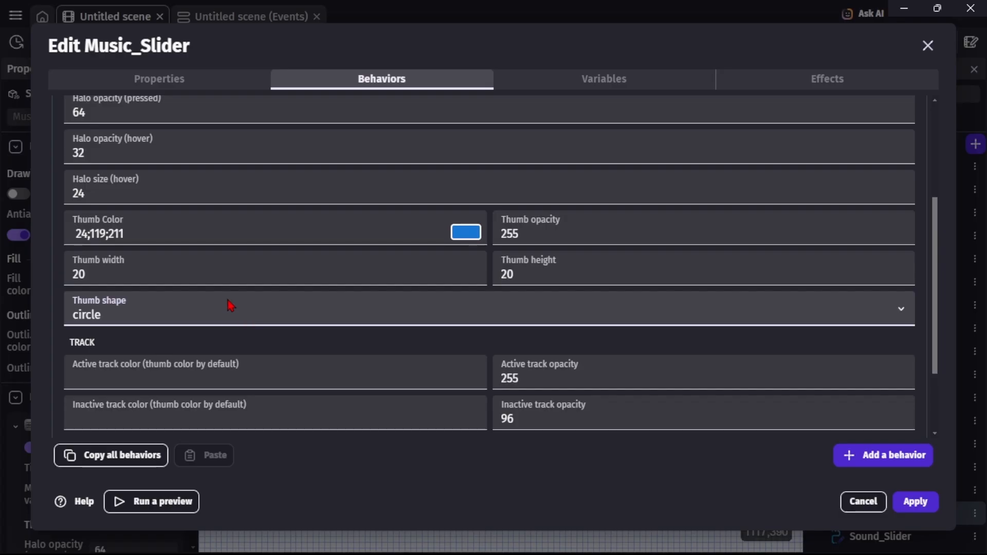
pyautogui.scroll(2, 215, 231)
pyautogui.scroll(-4, 215, 232)
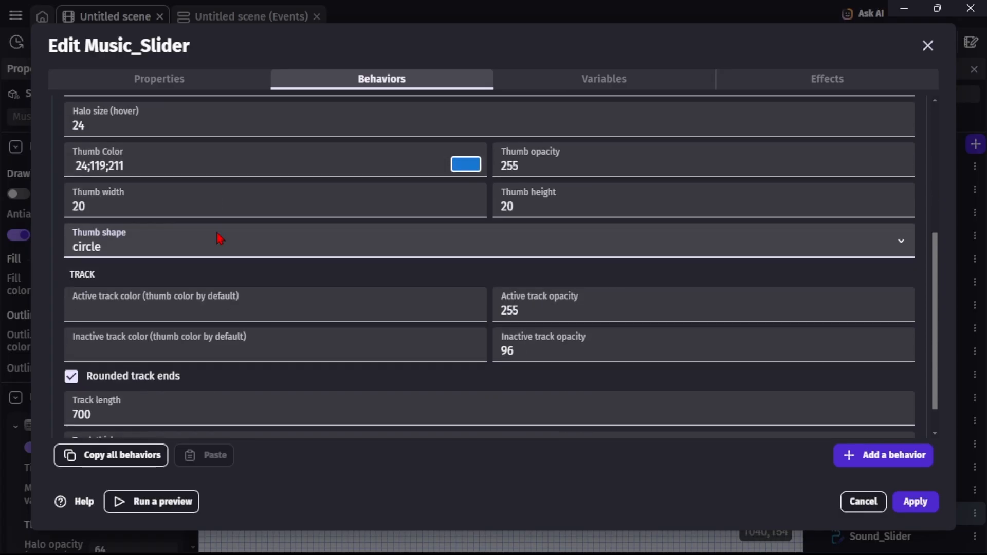
pyautogui.scroll(-1, 220, 239)
pyautogui.scroll(1, 219, 238)
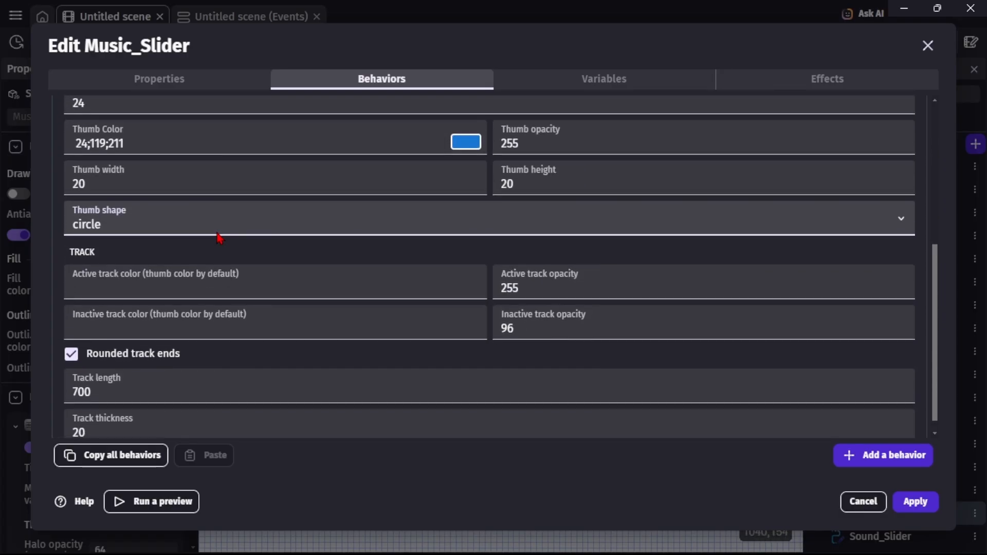
pyautogui.scroll(-1, 220, 238)
pyautogui.scroll(7, 219, 238)
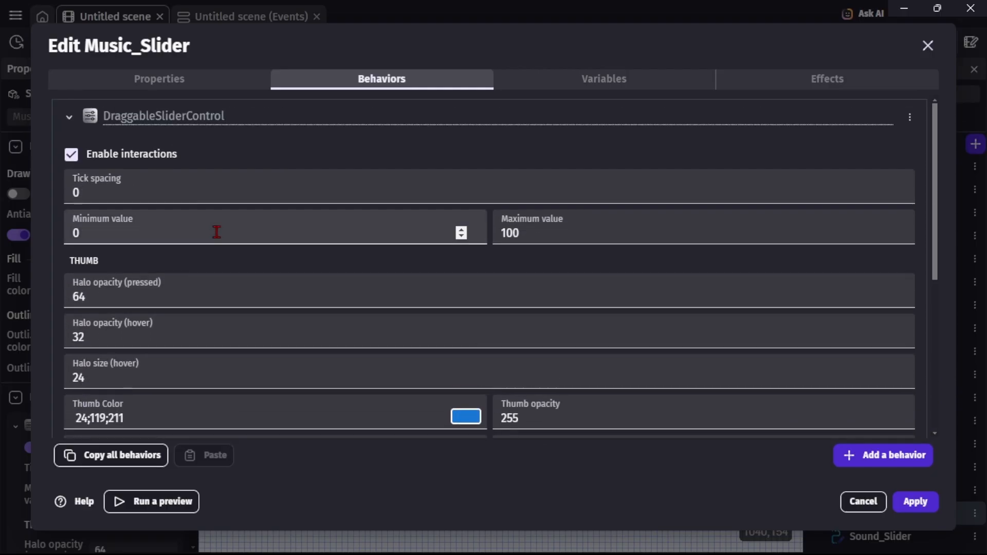
pyautogui.click(167, 194)
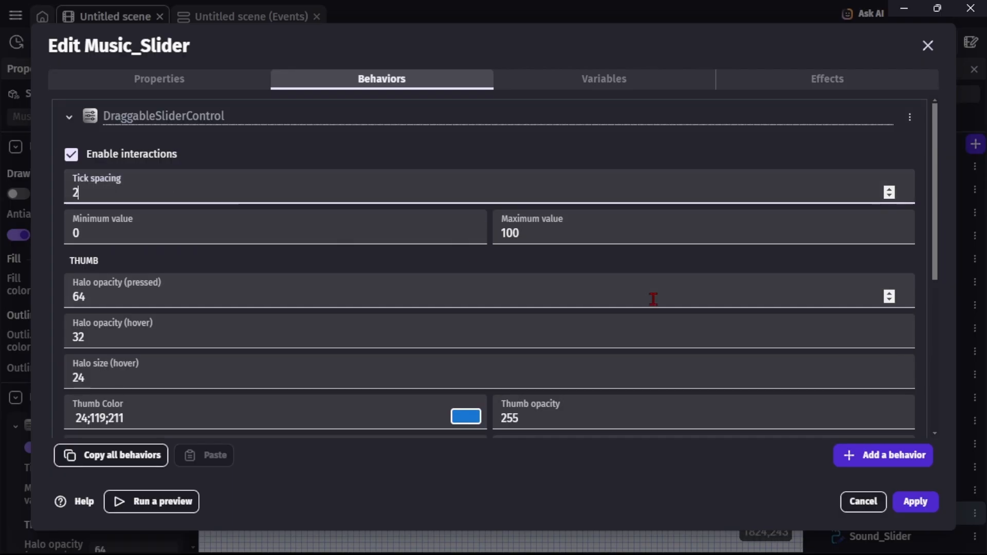
pyautogui.click(914, 502)
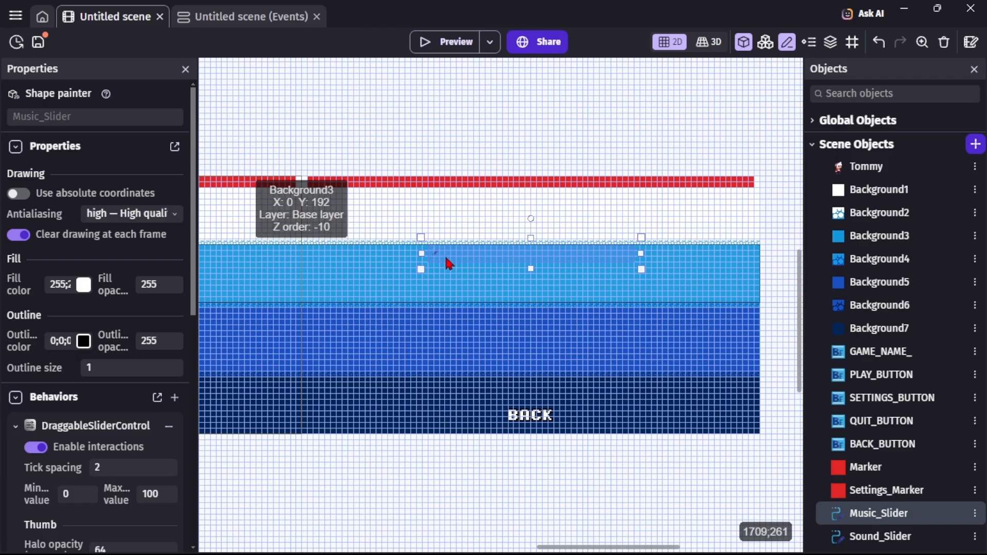
# Preview the game, test the longer, thicker music slider along its whole track on the settings screen, and close the preview
pyautogui.click(445, 43)
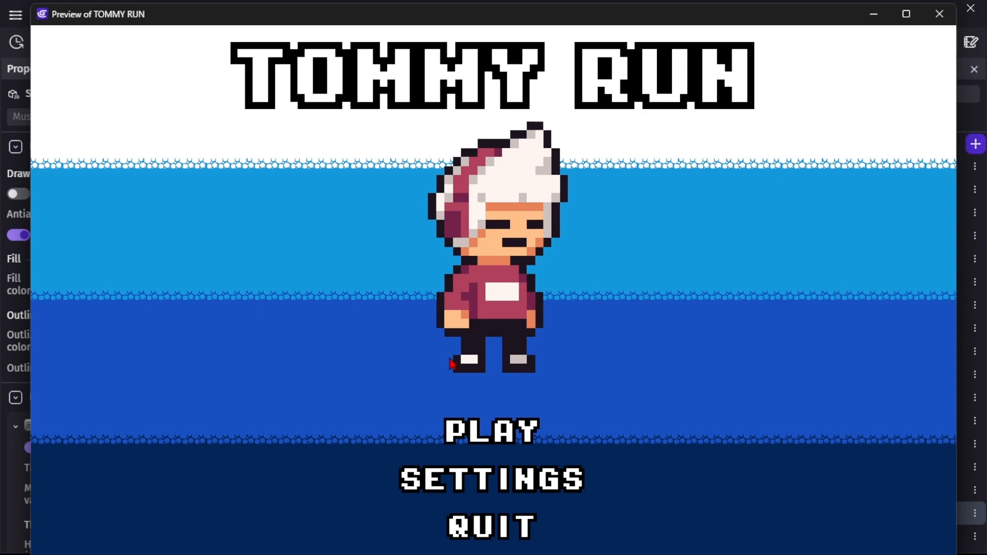
pyautogui.click(509, 489)
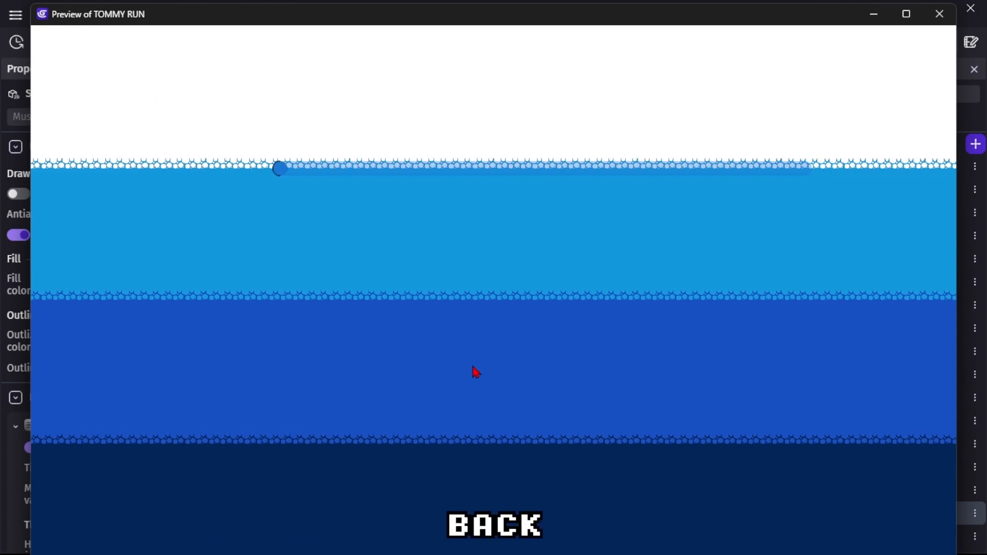
pyautogui.moveTo(283, 174); pyautogui.dragTo(795, 213)
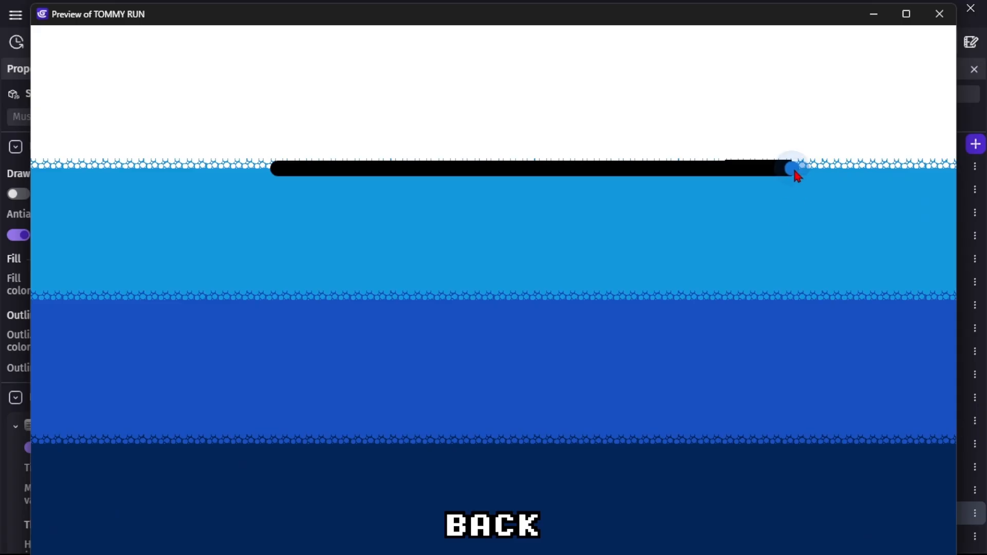
pyautogui.moveTo(796, 174); pyautogui.dragTo(821, 201)
pyautogui.click(947, 22)
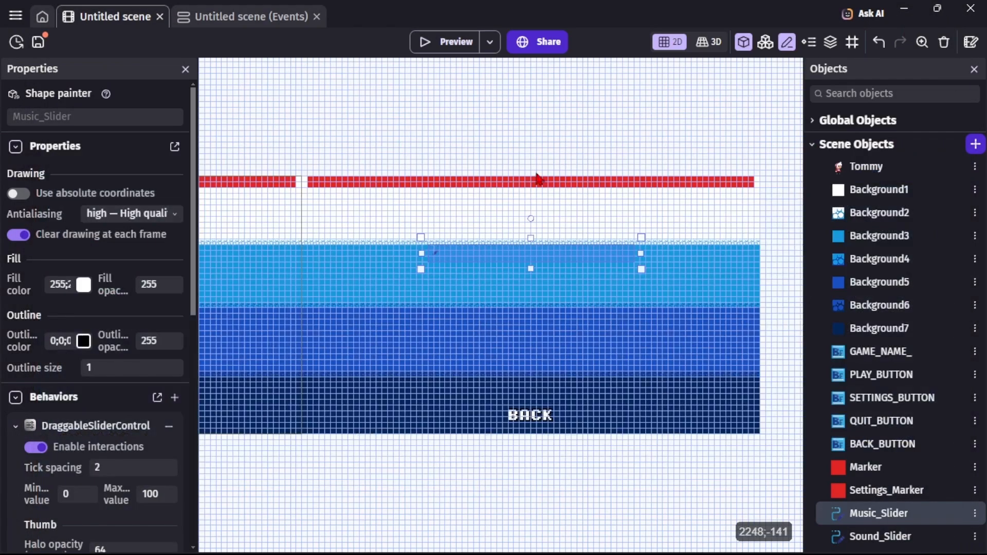
# Add a 2D Outline effect to the Music_Slider object and name it Highlight
pyautogui.click(437, 258)
pyautogui.doubleClick(438, 259)
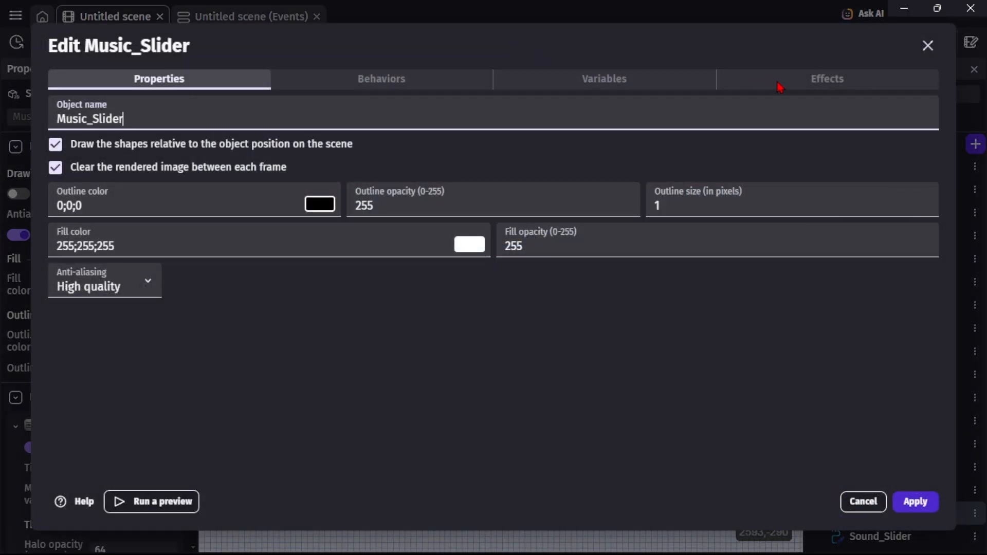
pyautogui.click(779, 84)
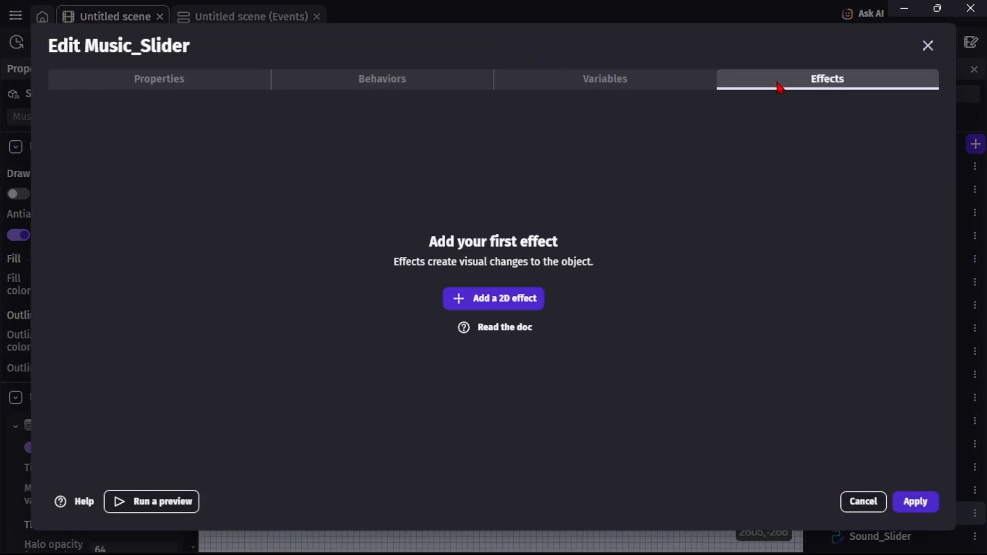
pyautogui.click(509, 304)
pyautogui.click(291, 115)
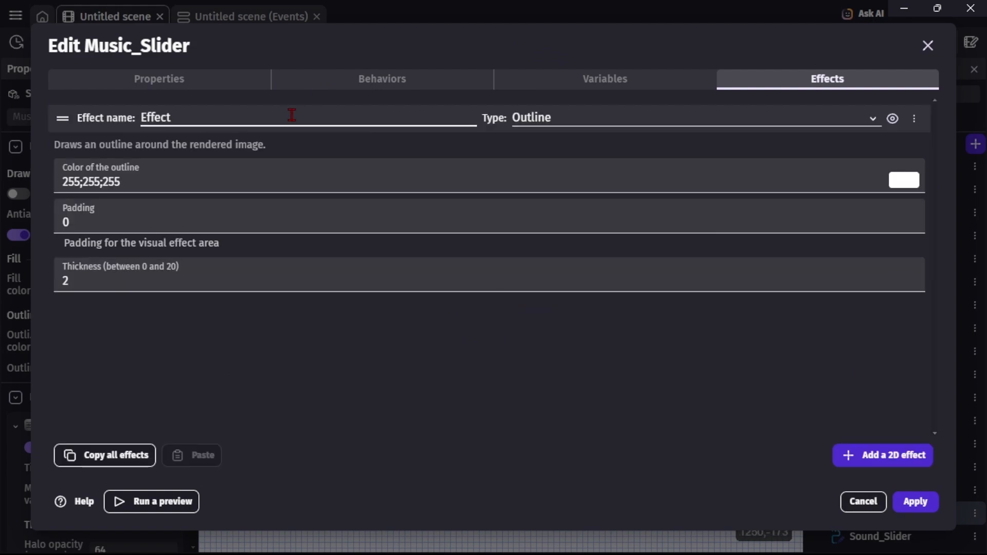
pyautogui.press('BackSpace')
pyautogui.press('BackSpace')
pyautogui.press('BackSpace')
pyautogui.press('BackSpace')
pyautogui.press('BackSpace')
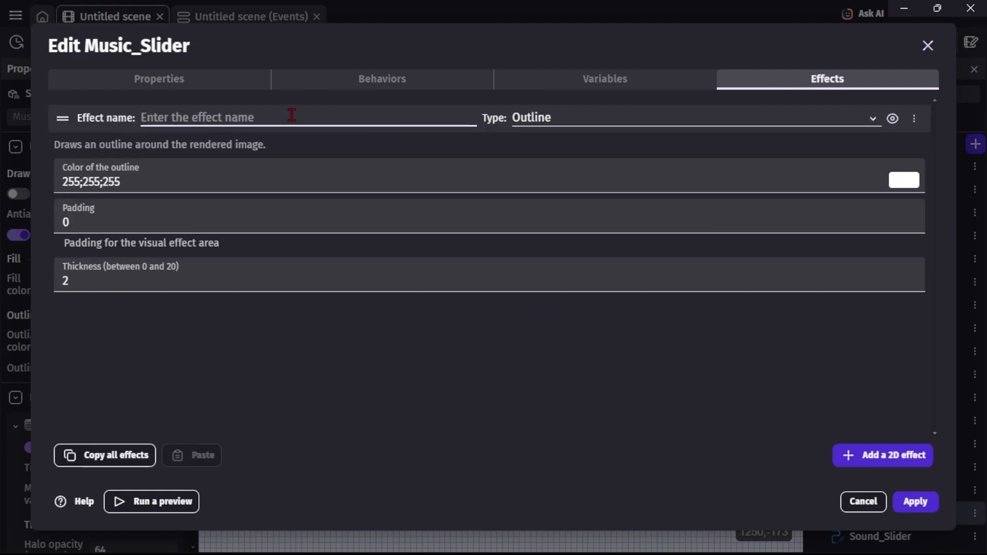
pyautogui.write('Hig')
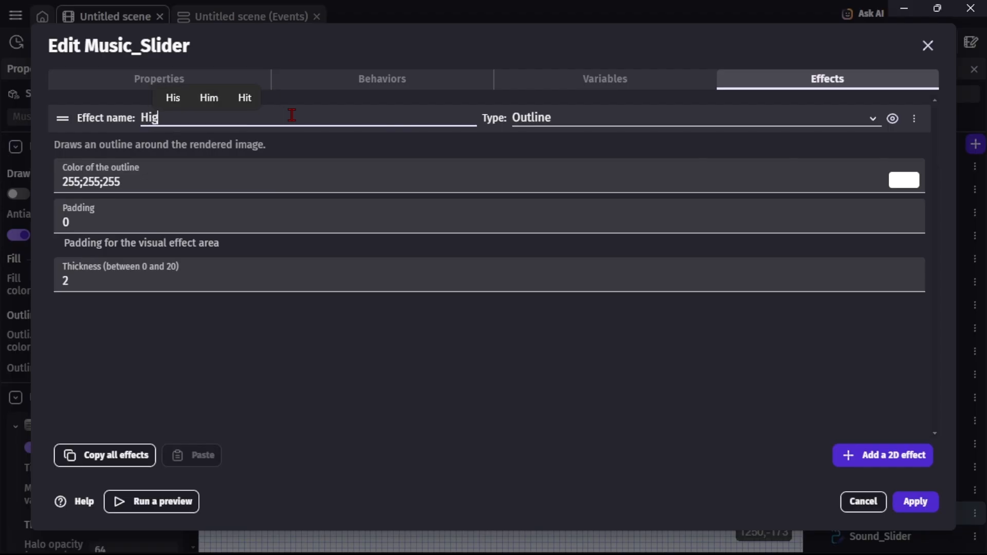
pyautogui.write('hlight')
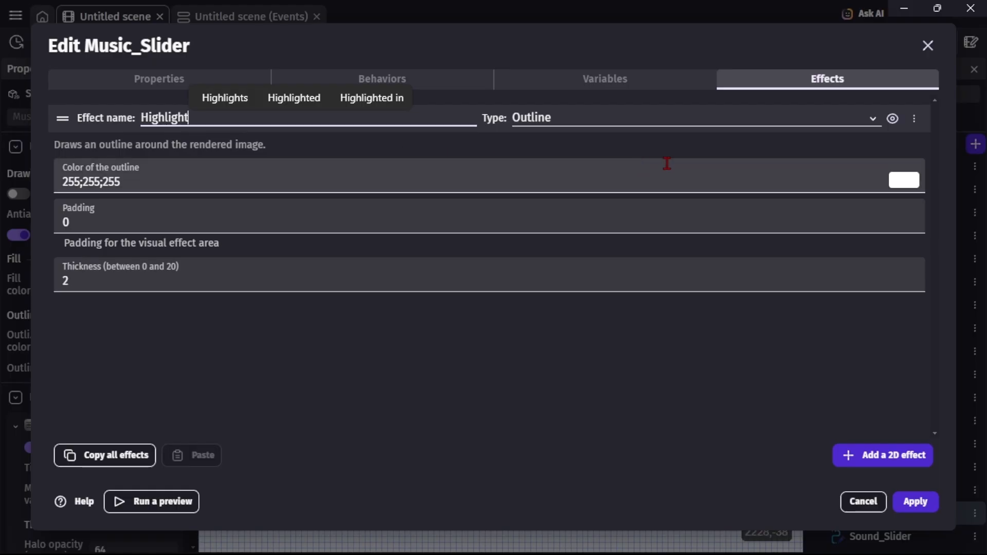
# Set the Highlight effect's outline color to black (0;0;0) and apply the object changes
pyautogui.click(901, 181)
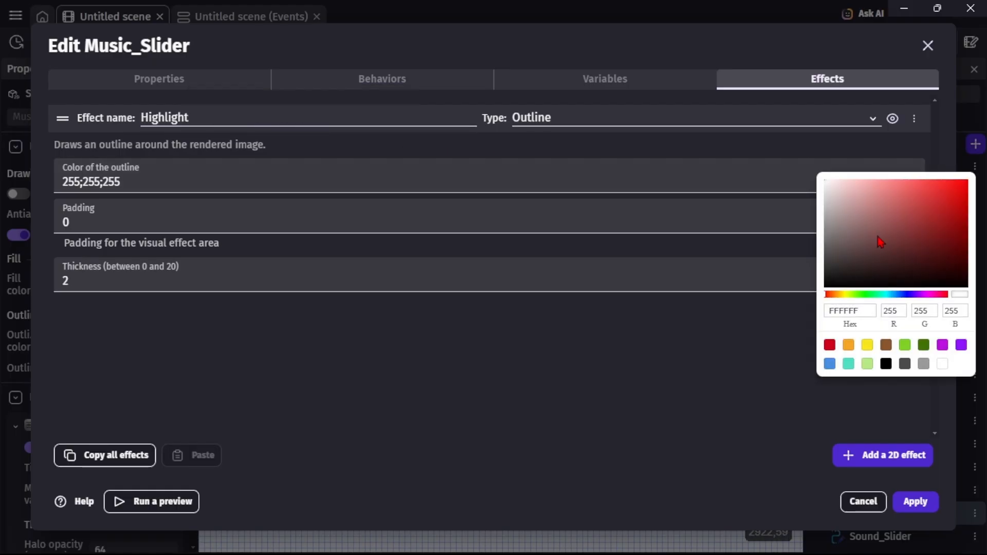
pyautogui.moveTo(847, 268); pyautogui.dragTo(818, 300)
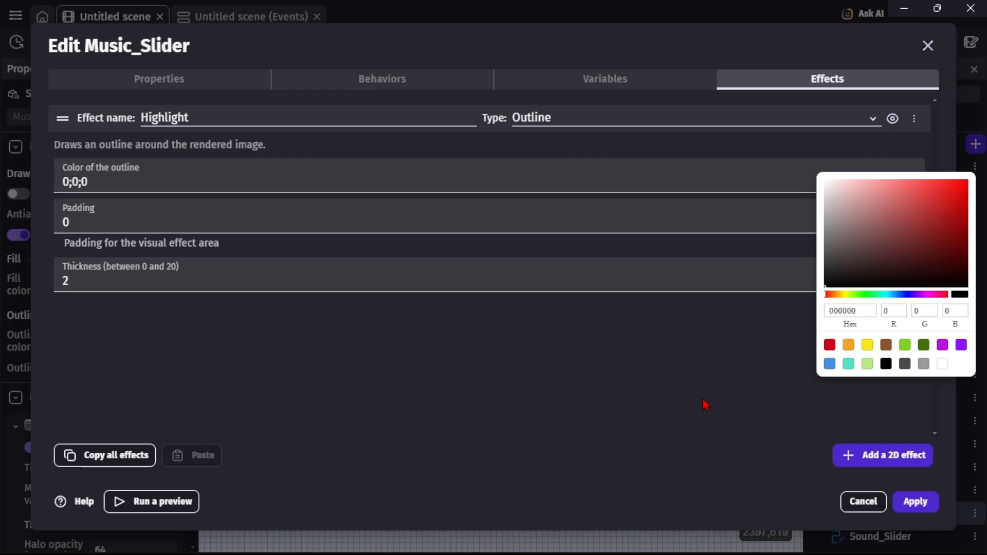
pyautogui.moveTo(869, 275); pyautogui.dragTo(804, 322)
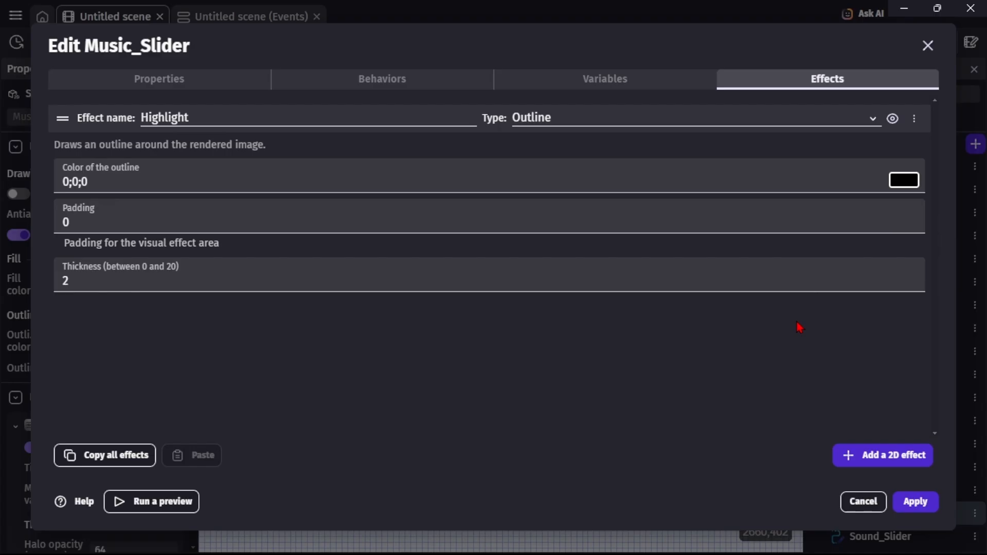
pyautogui.click(915, 501)
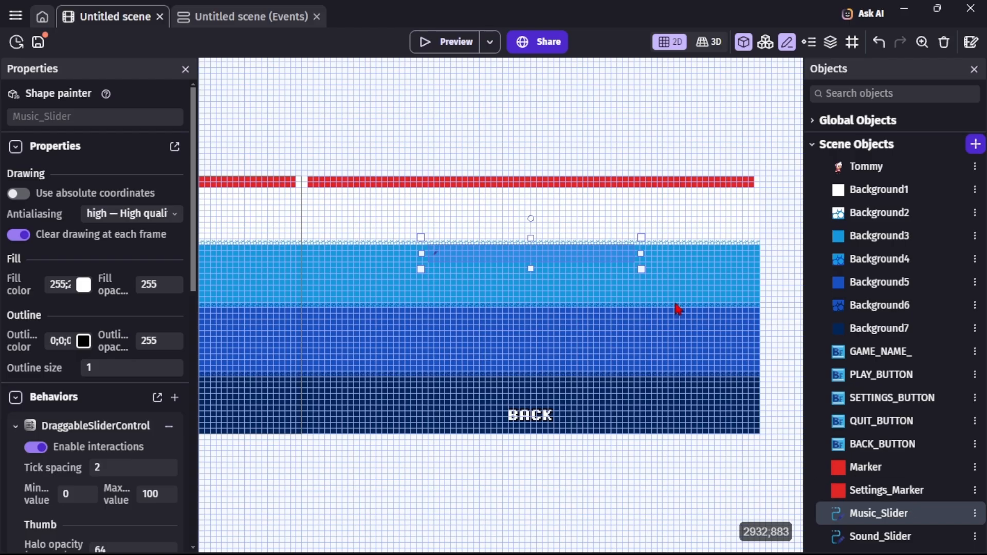
# Preview the game, test the black-outlined music slider back and forth on the settings screen, and close the preview
pyautogui.click(433, 53)
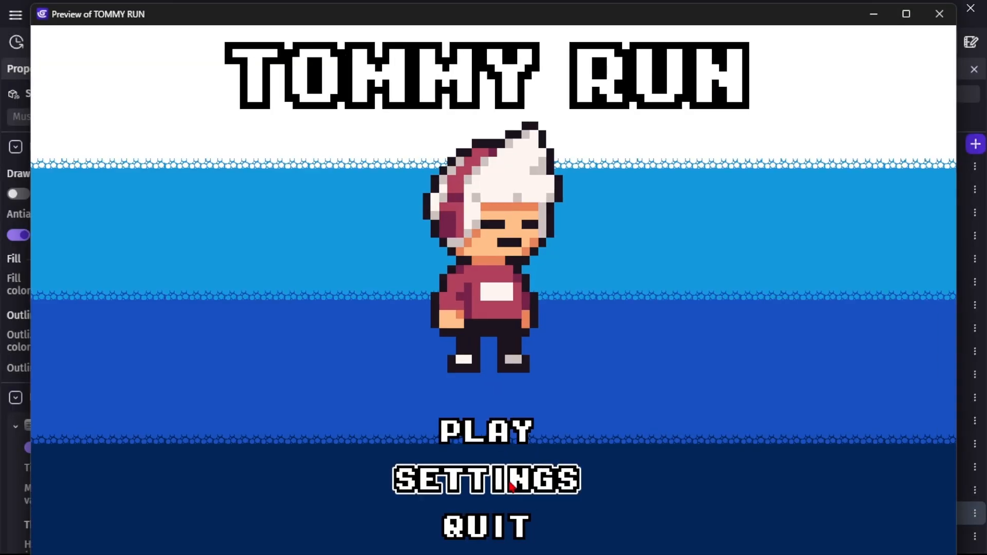
pyautogui.click(512, 487)
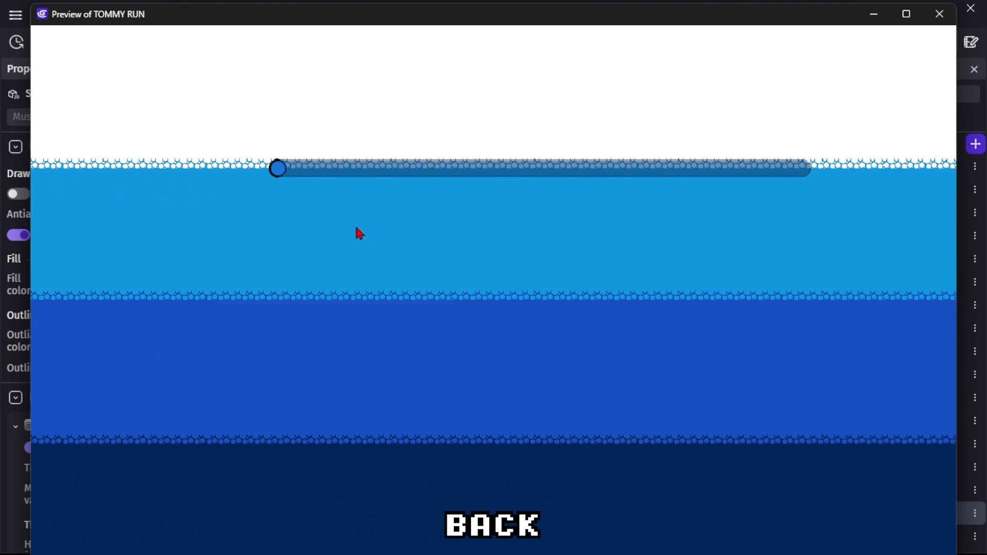
pyautogui.moveTo(286, 169); pyautogui.dragTo(688, 217)
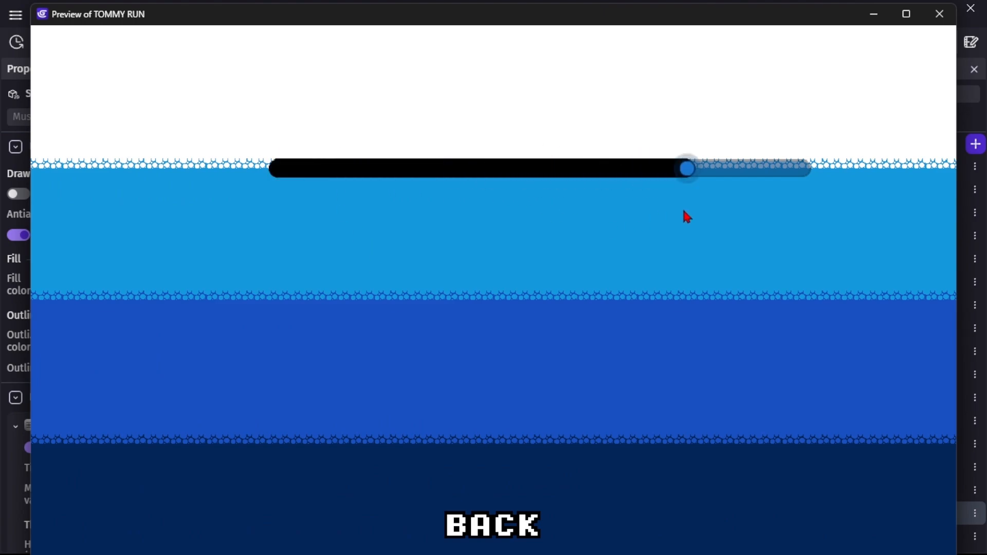
pyautogui.moveTo(688, 174); pyautogui.dragTo(449, 213)
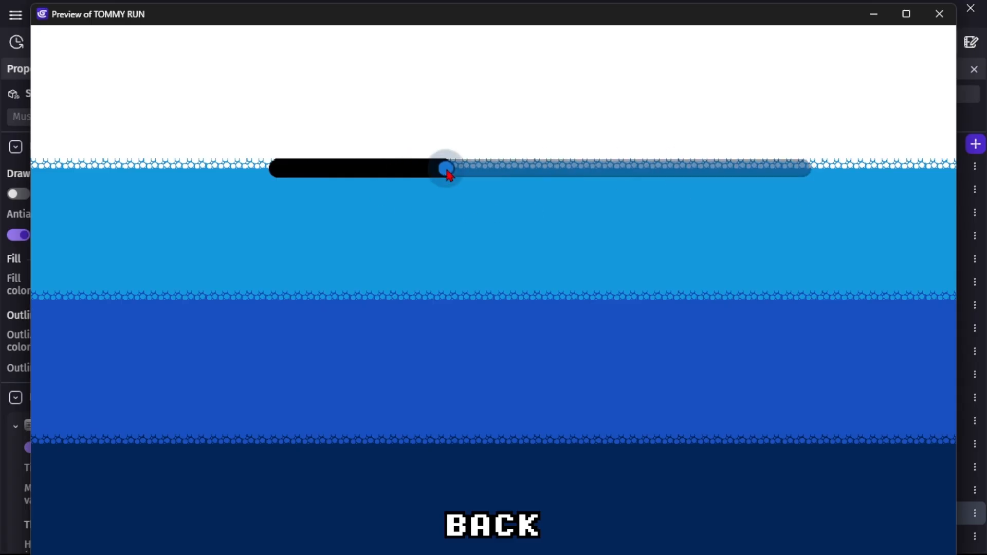
pyautogui.moveTo(447, 169); pyautogui.dragTo(224, 178)
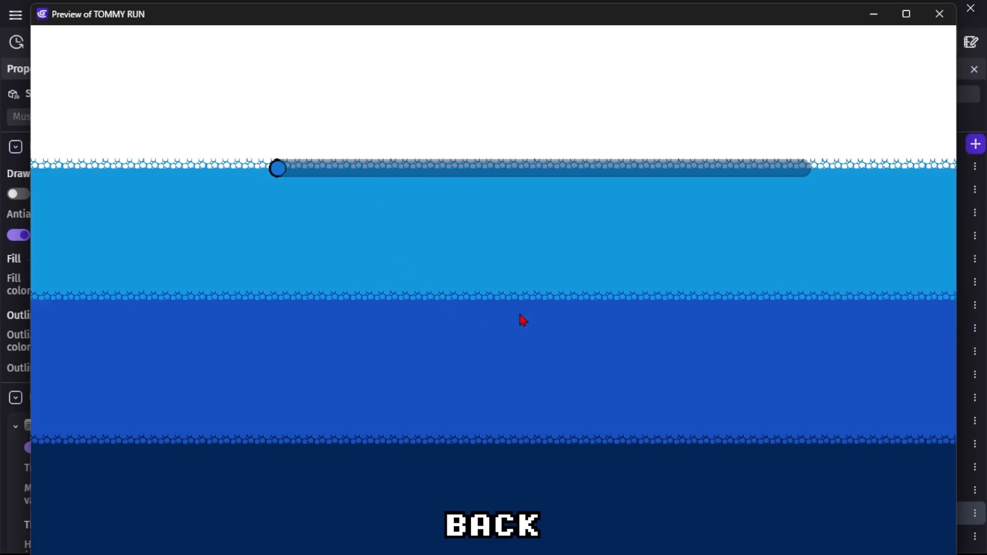
pyautogui.click(940, 14)
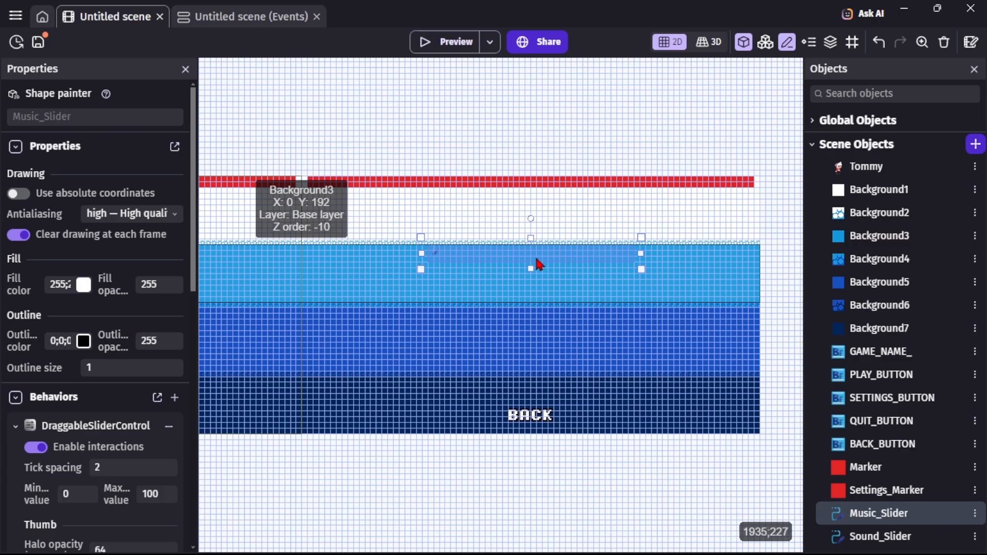
# Remove the existing Sound_Slider object from the scene objects
pyautogui.click(852, 541)
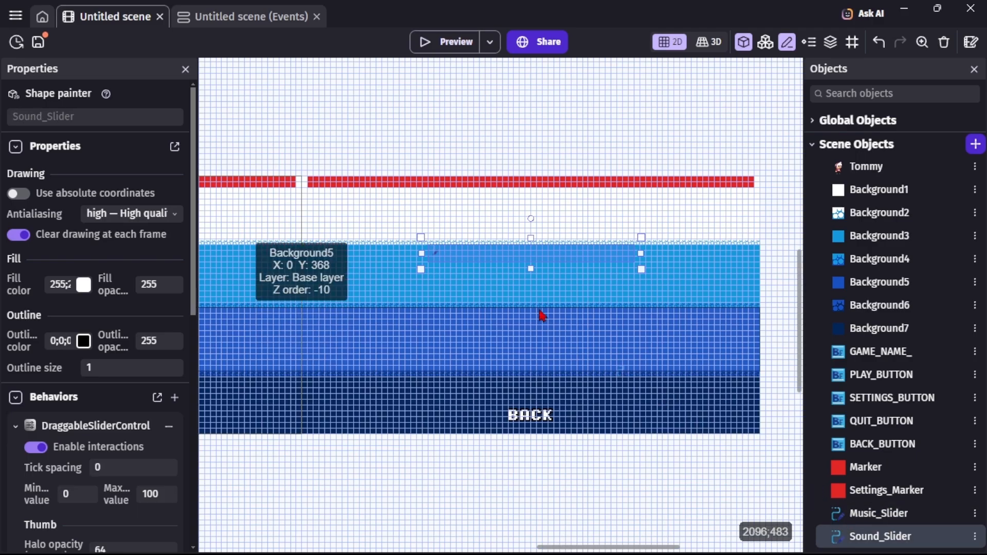
pyautogui.moveTo(846, 546); pyautogui.dragTo(867, 544)
pyautogui.press('Delete')
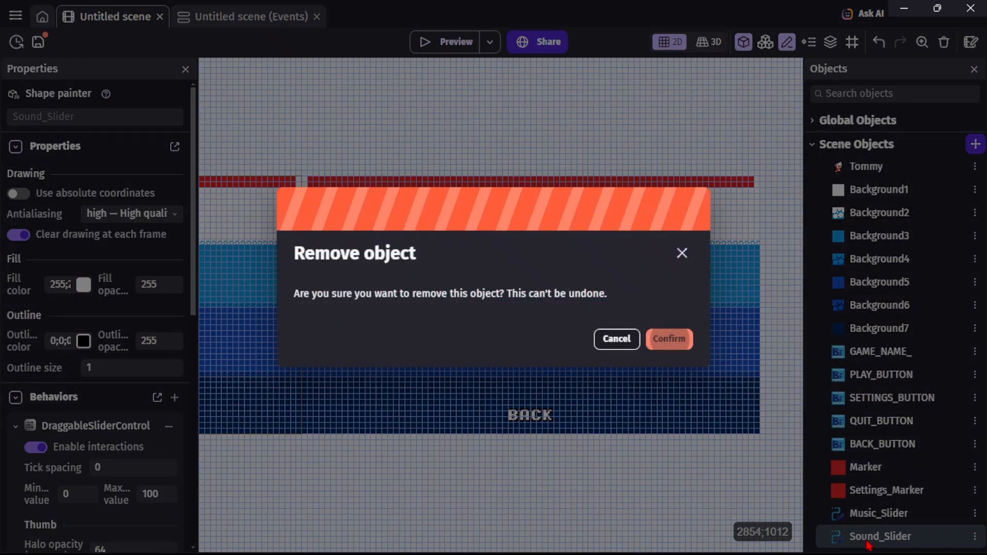
pyautogui.click(670, 339)
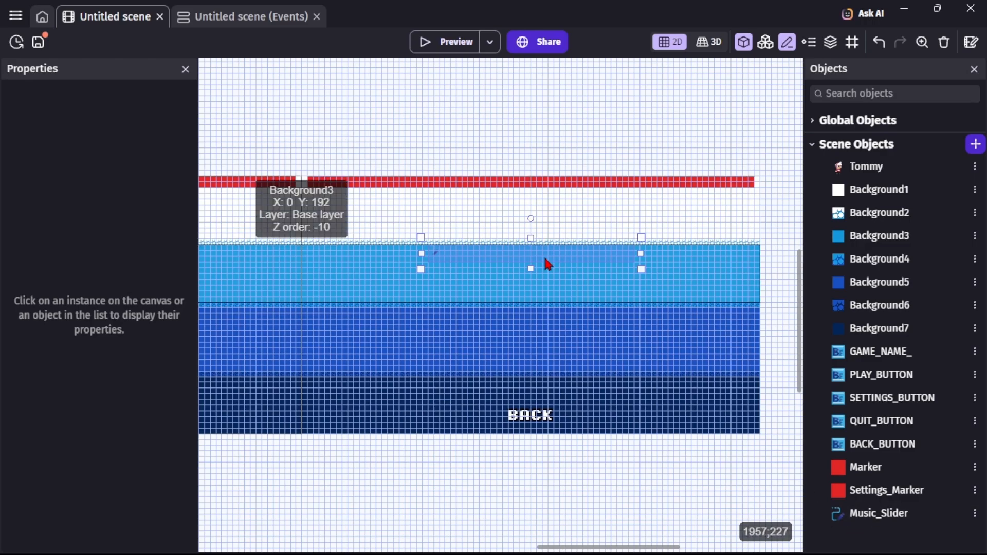
# Duplicate the Music_Slider object and rename the copy Sound_Slider
pyautogui.click(895, 518)
pyautogui.hotkey('ctrl', 'd')
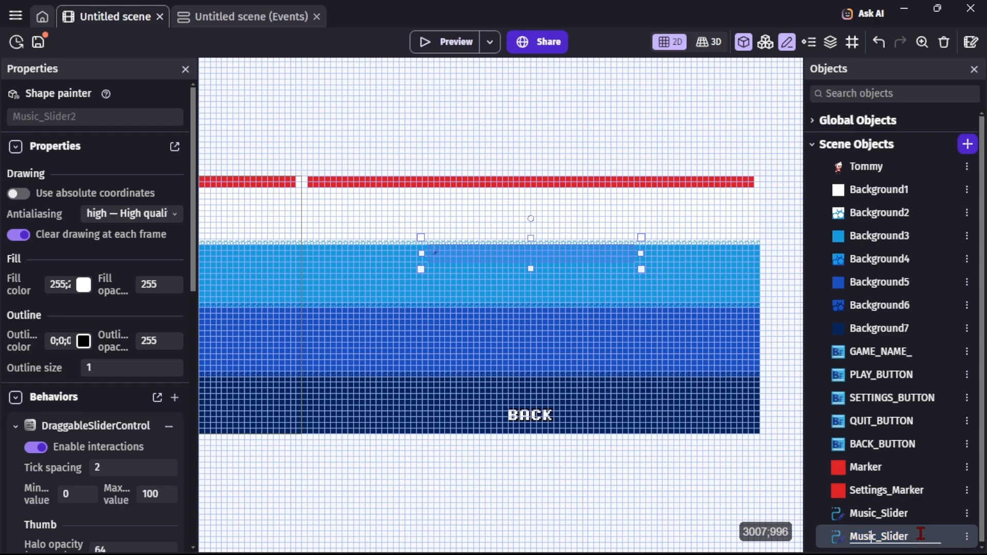
pyautogui.press('BackSpace')
pyautogui.press('BackSpace')
pyautogui.press('BackSpace')
pyautogui.press('BackSpace')
pyautogui.press('BackSpace')
pyautogui.write('Sound')
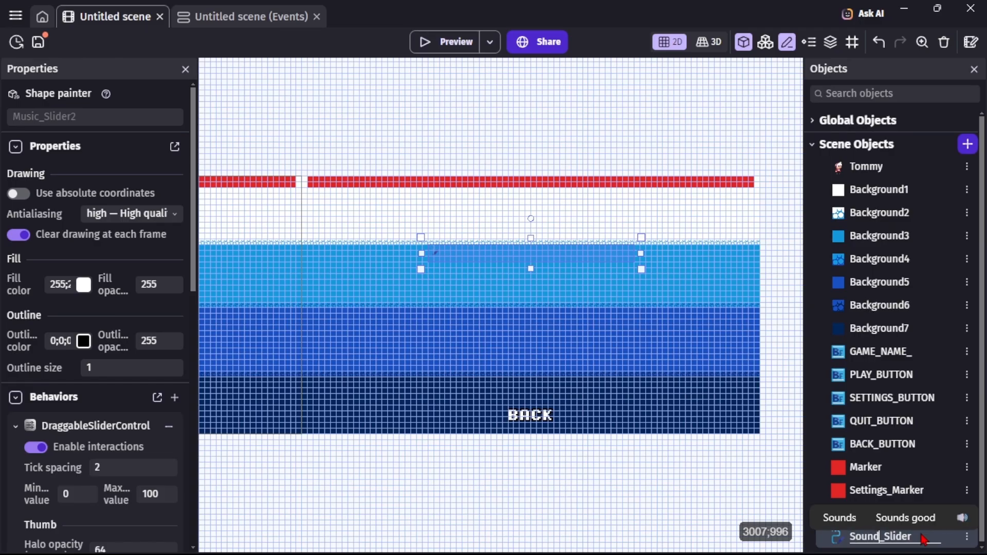
pyautogui.click(681, 491)
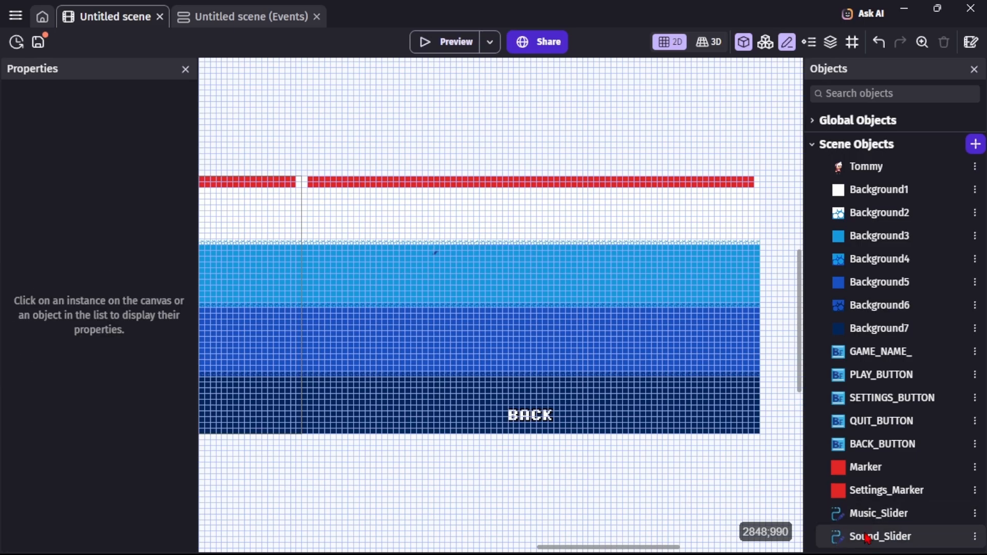
# Place a Sound_Slider instance below the music slider in the settings area, at X 1632, Y 368
pyautogui.moveTo(868, 540); pyautogui.dragTo(433, 320)
pyautogui.scroll(2, 445, 303)
pyautogui.scroll(3, 445, 303)
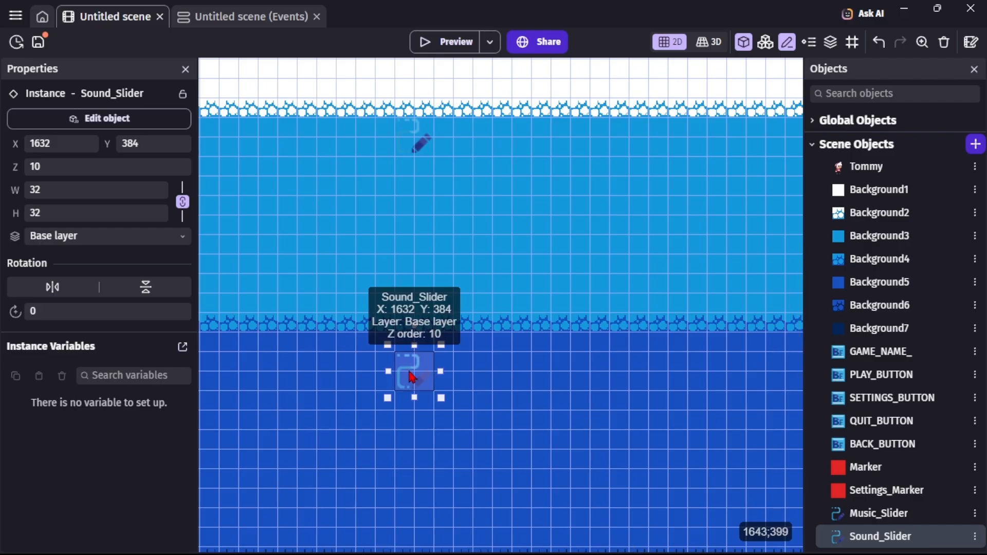
pyautogui.moveTo(413, 378); pyautogui.dragTo(413, 358)
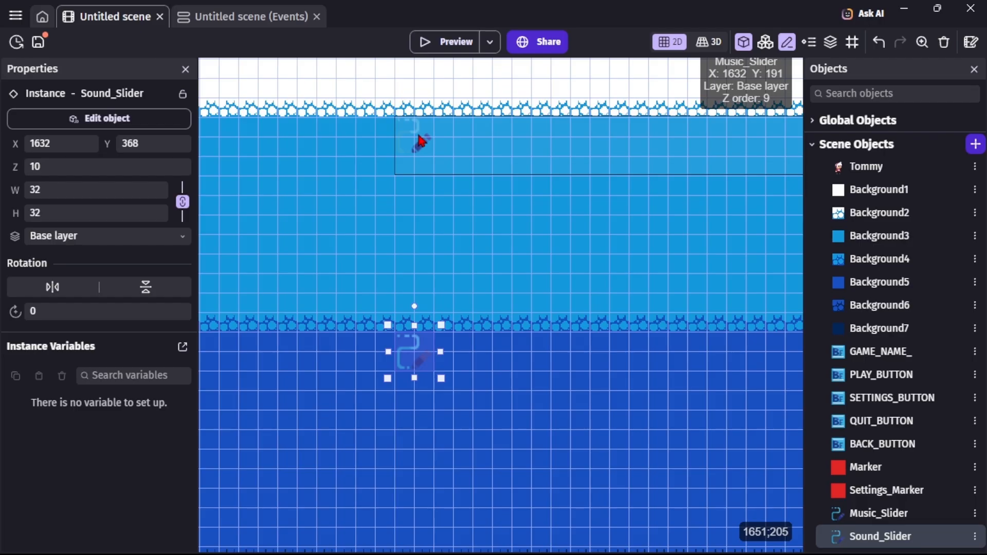
# Resize the Sound_Slider instance to 576 wide and 48 high to match the Music_Slider instance
pyautogui.click(419, 136)
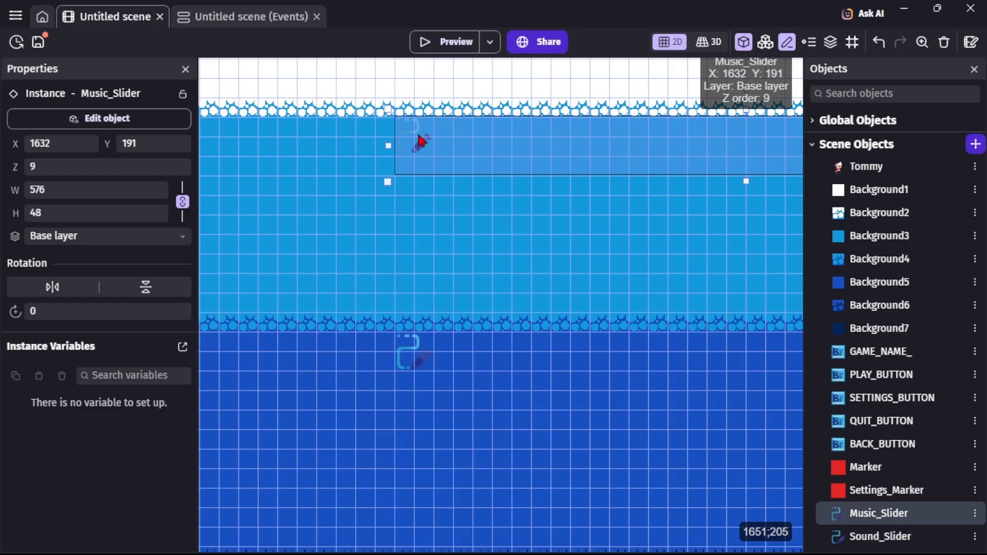
pyautogui.click(408, 353)
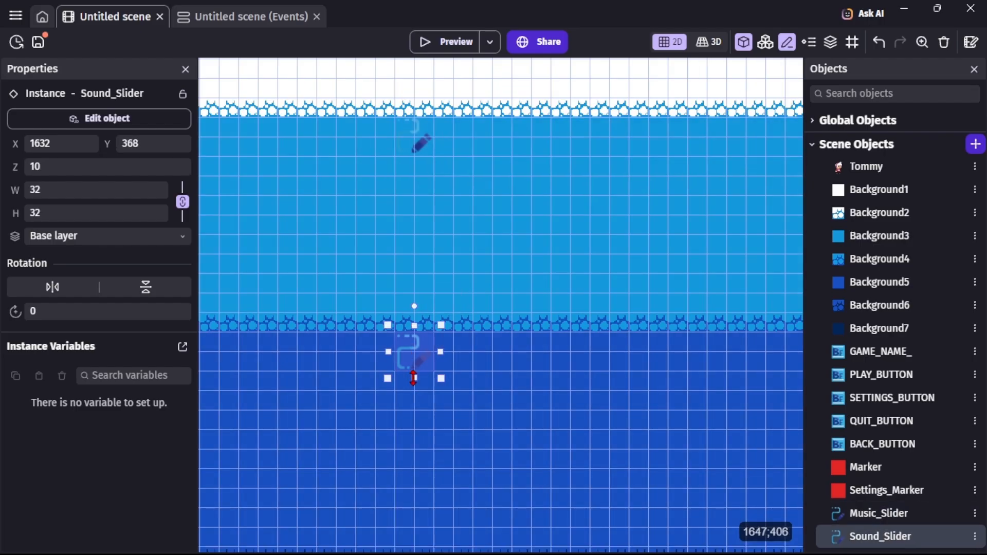
pyautogui.moveTo(413, 378); pyautogui.dragTo(412, 397)
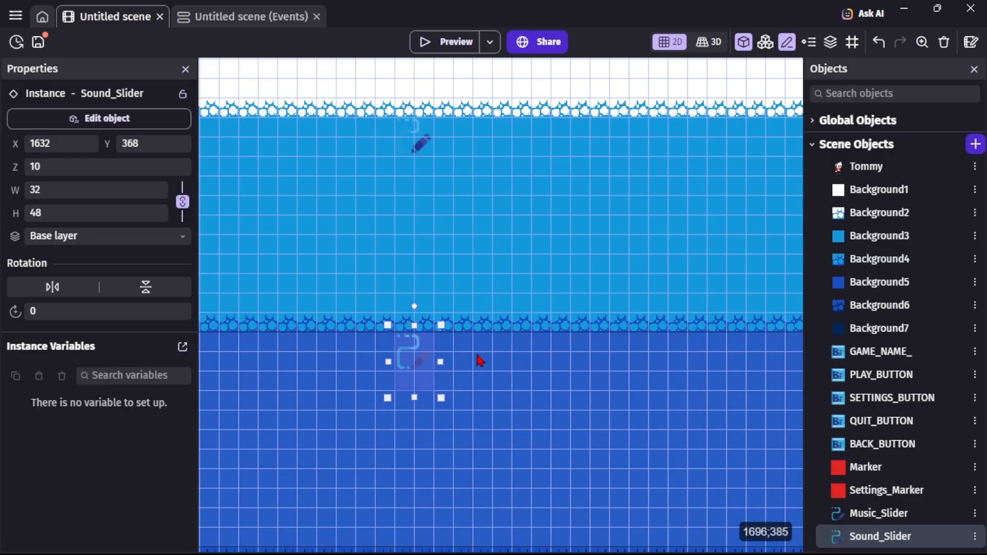
pyautogui.scroll(-2, 512, 352)
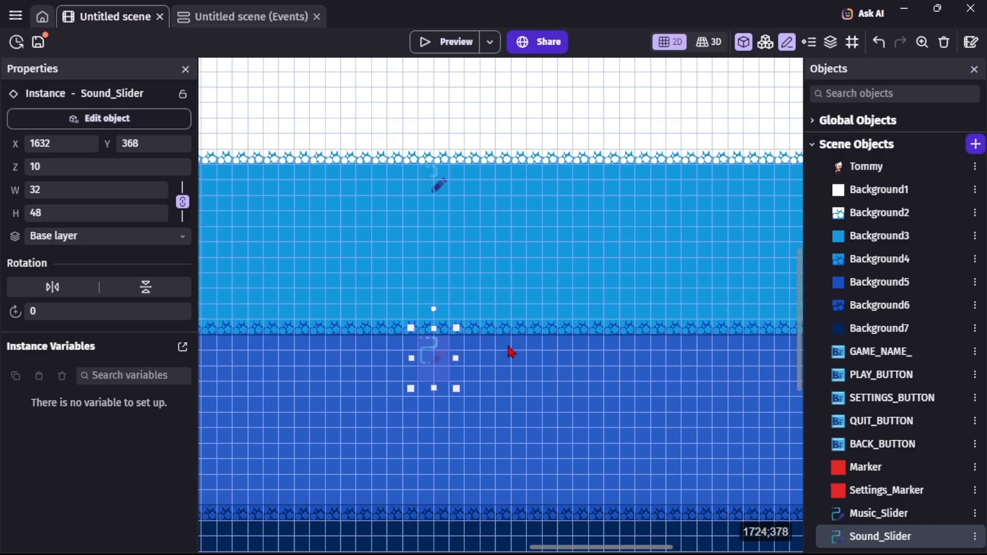
pyautogui.click(504, 211)
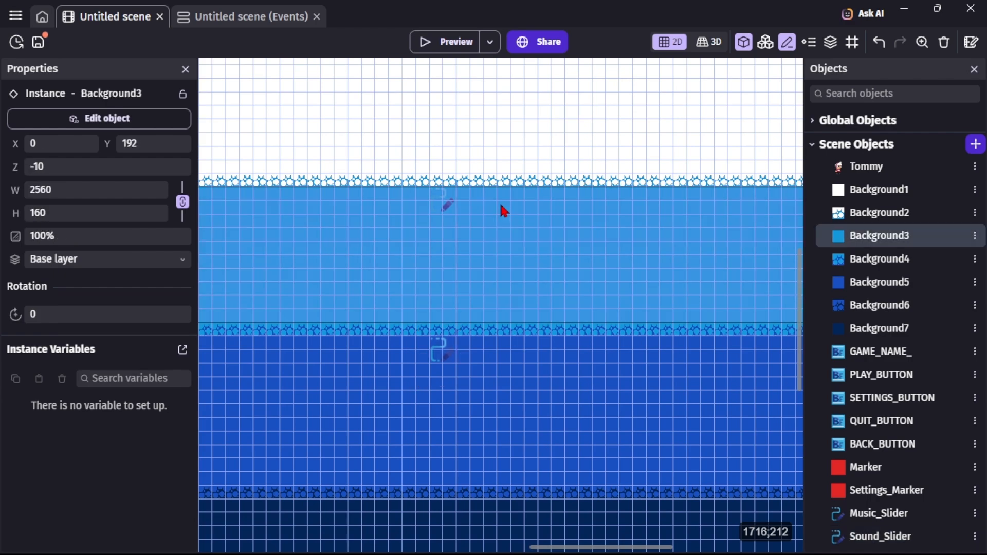
pyautogui.click(451, 209)
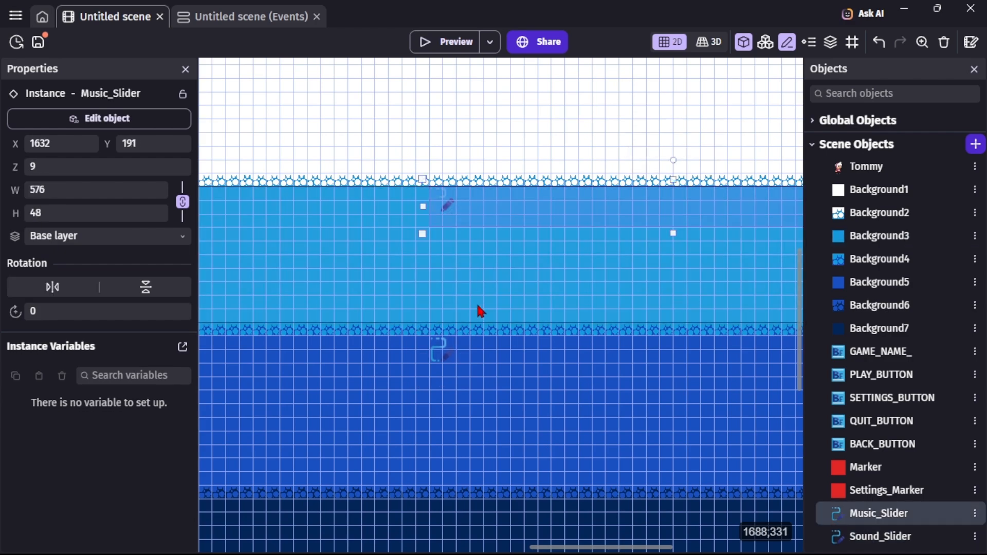
pyautogui.click(446, 354)
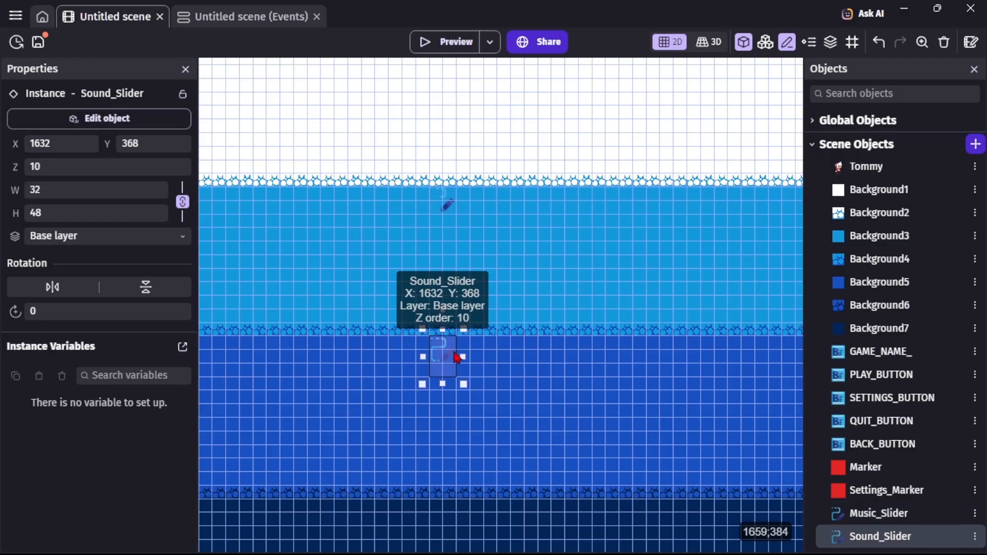
pyautogui.moveTo(463, 354); pyautogui.dragTo(941, 381)
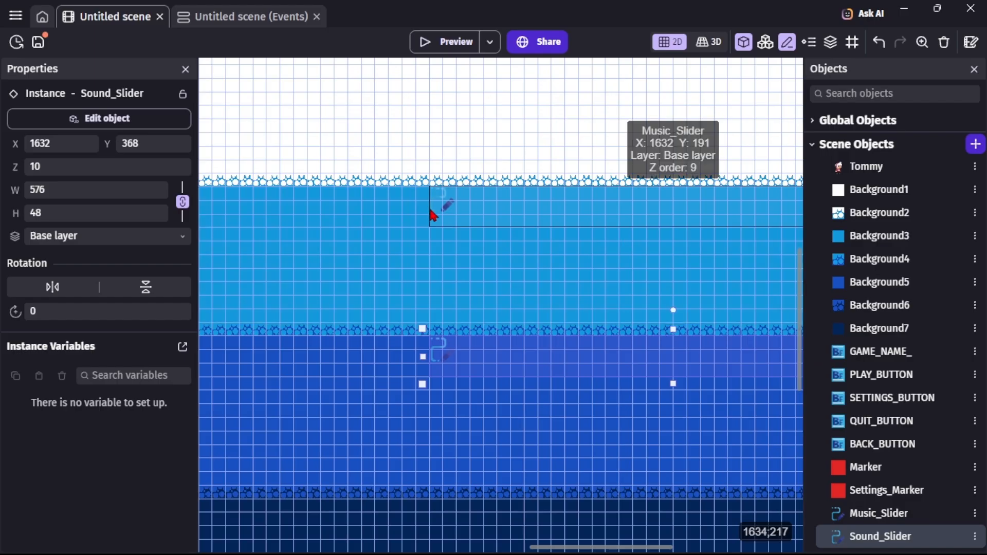
# Compare the position and size values of the Music_Slider and Sound_Slider instances
pyautogui.click(443, 209)
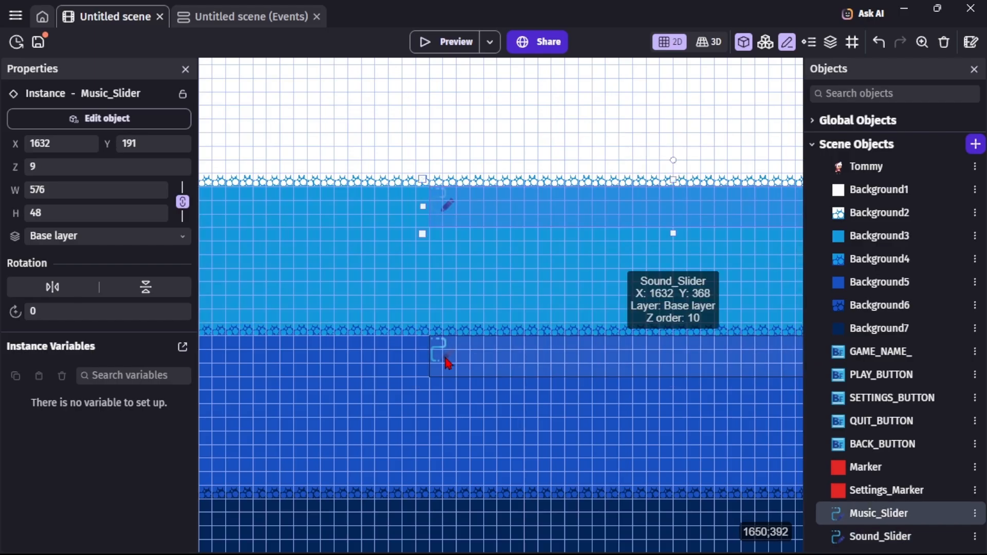
pyautogui.click(444, 359)
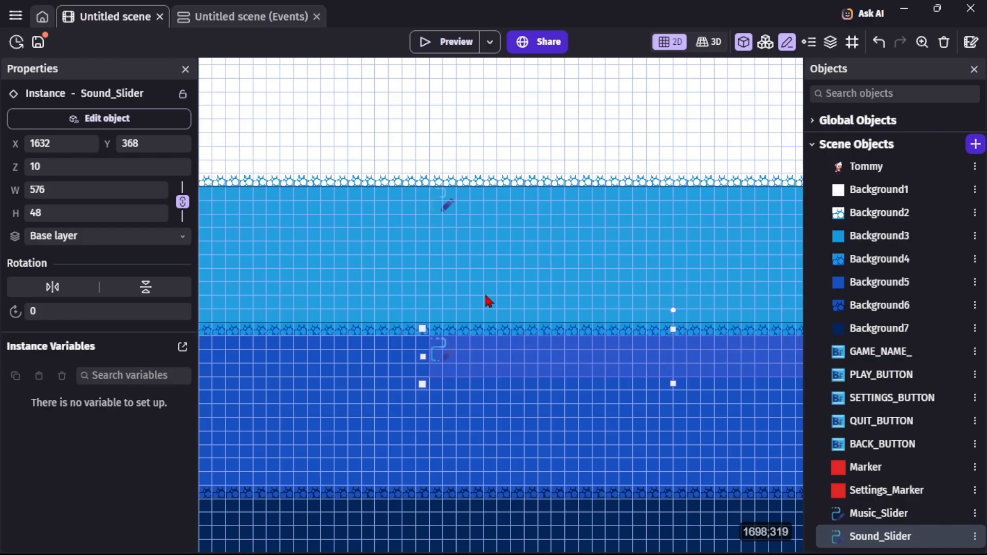
pyautogui.scroll(-3, 489, 301)
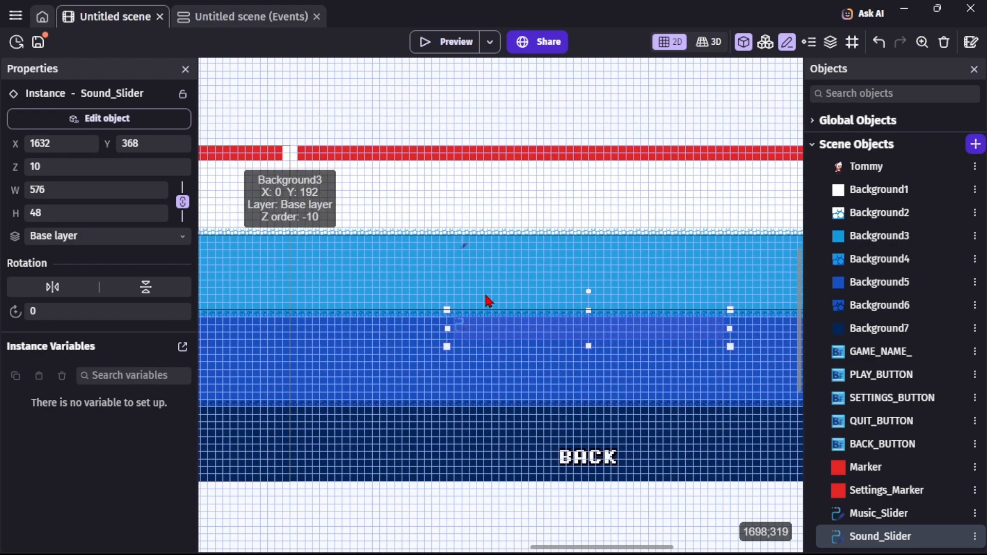
pyautogui.click(463, 249)
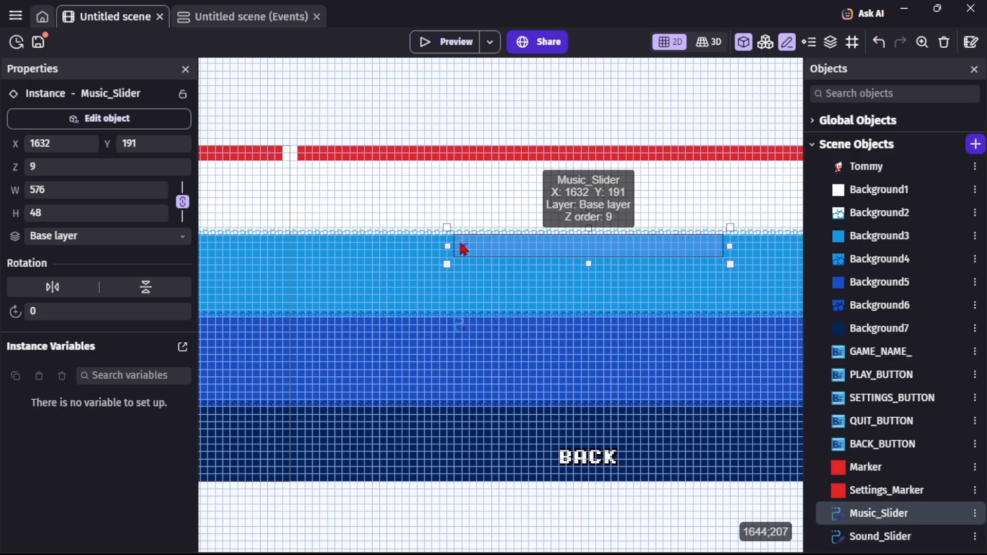
pyautogui.click(463, 333)
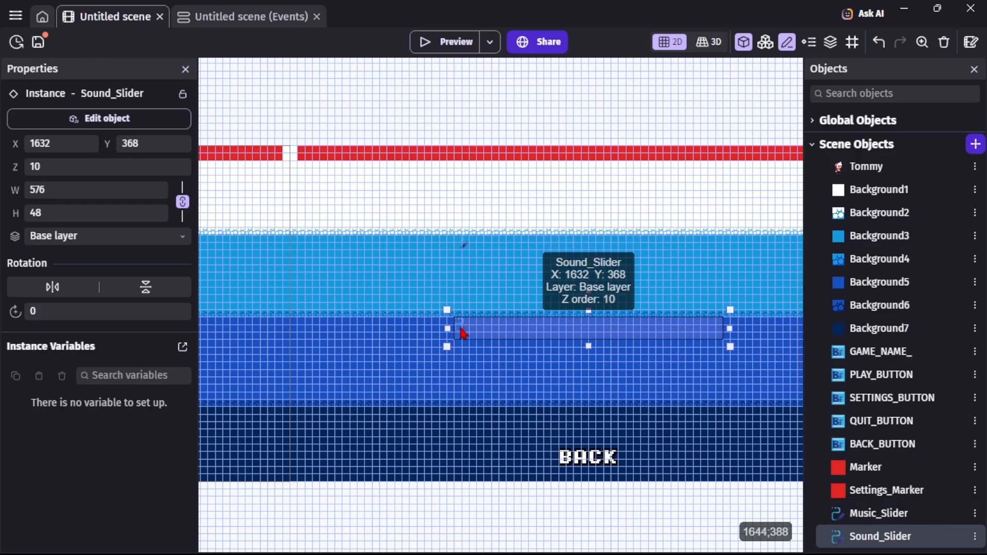
pyautogui.click(465, 254)
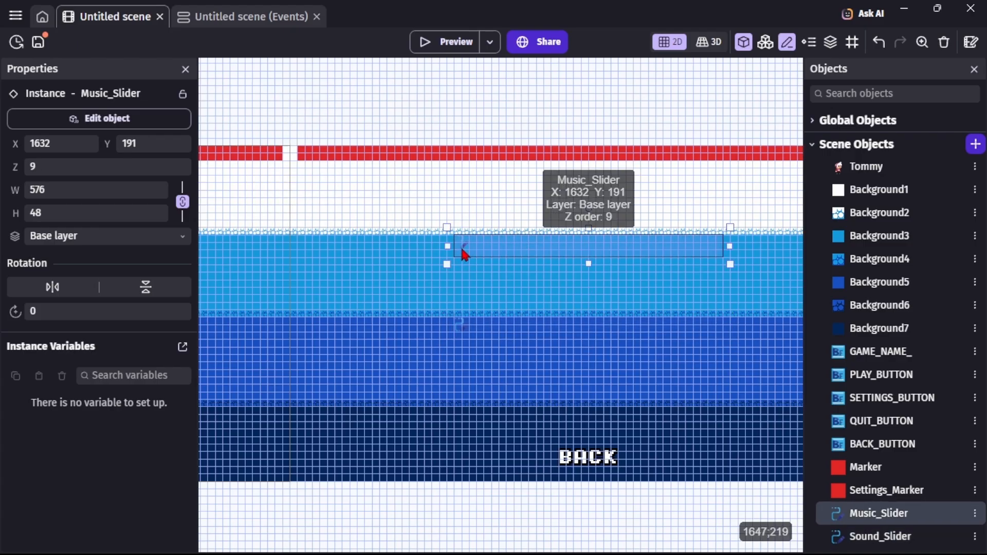
# Preview the game, check both sliders on the settings screen, including in the maximized window, and close the preview
pyautogui.click(451, 46)
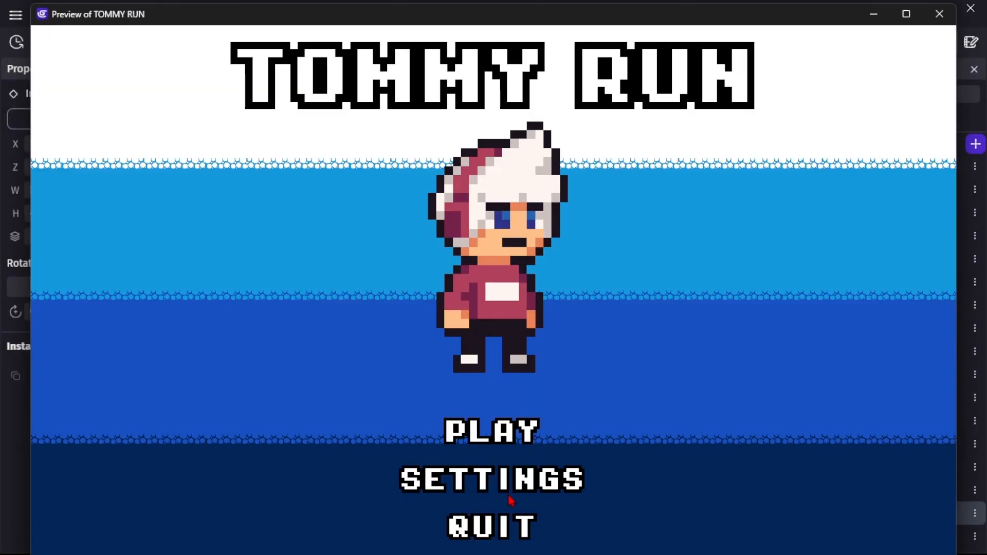
pyautogui.click(503, 486)
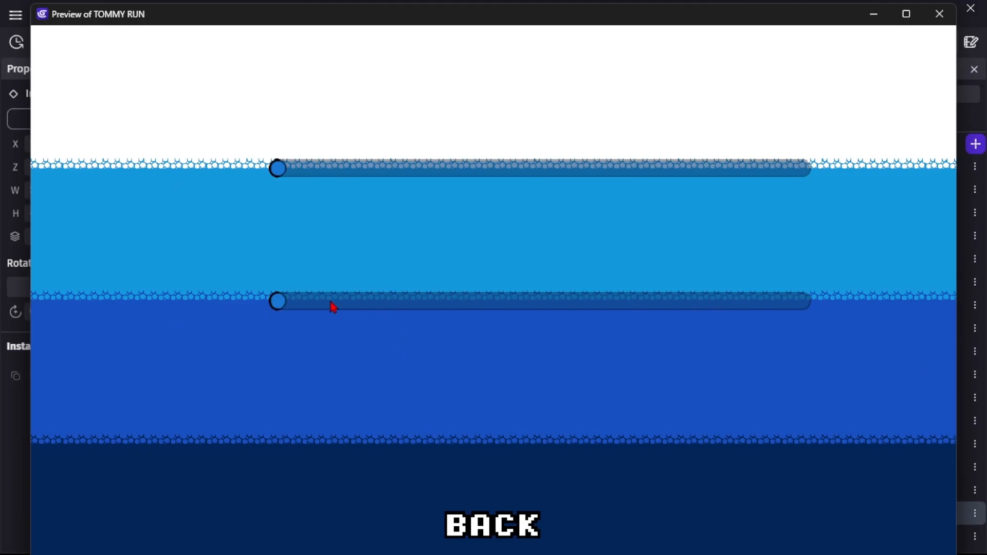
pyautogui.moveTo(282, 305); pyautogui.dragTo(247, 319)
pyautogui.click(907, 14)
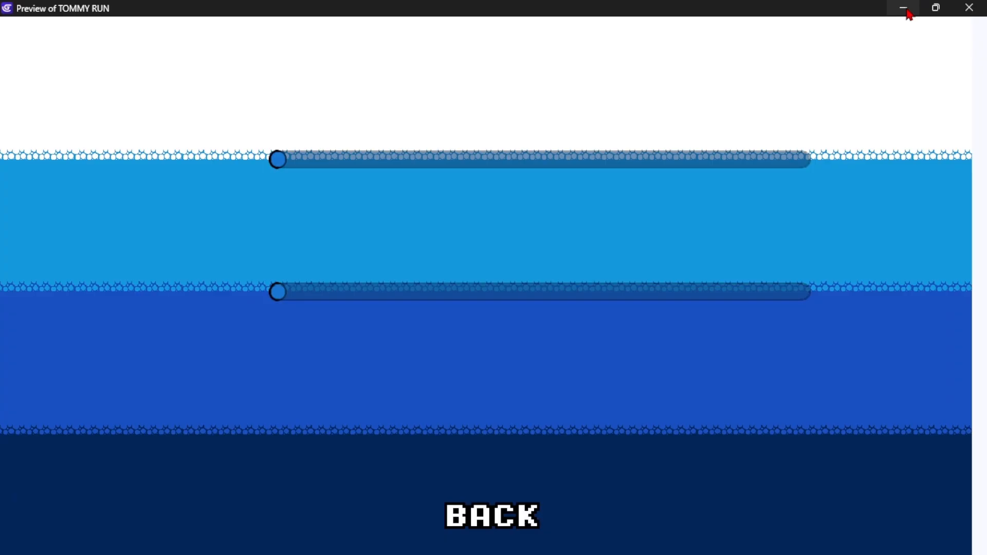
pyautogui.click(967, 8)
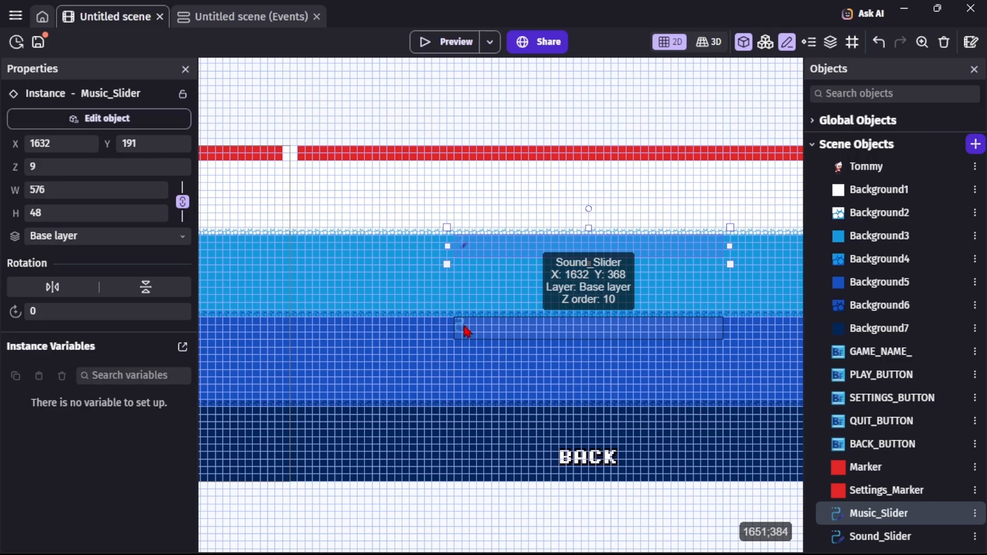
# Move the Sound_Slider instance to X 1600, Y 368 and the Music_Slider instance to X 1600, Y 192
pyautogui.moveTo(465, 331); pyautogui.dragTo(447, 332)
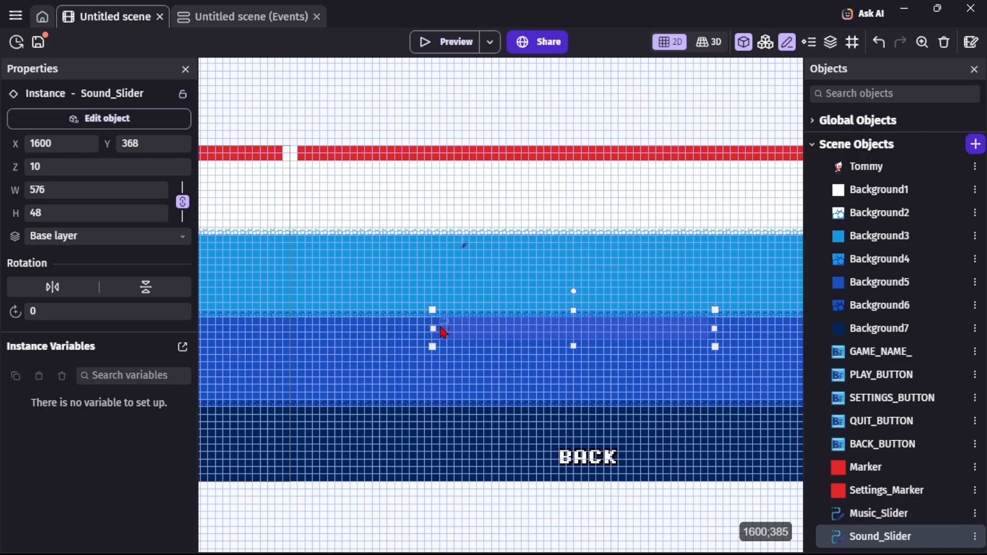
pyautogui.click(464, 252)
pyautogui.moveTo(464, 253); pyautogui.dragTo(449, 254)
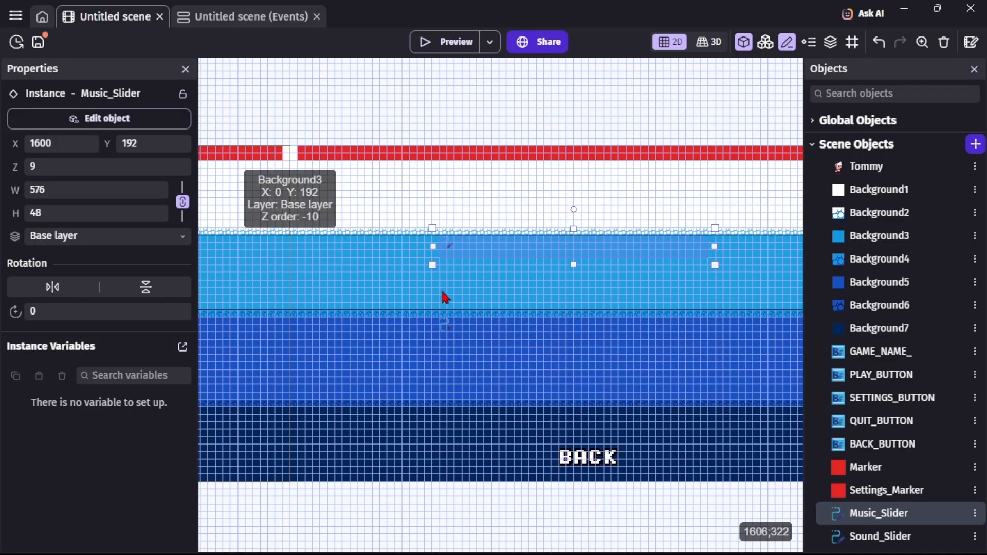
pyautogui.click(459, 111)
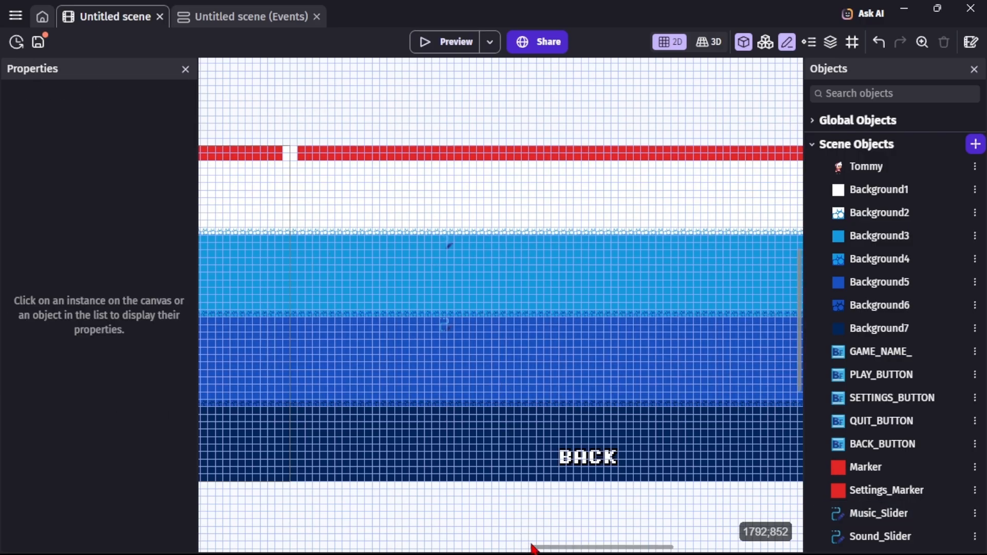
# Duplicate the GAME_NAME_ bitmap text object and name the copy MUSIC
pyautogui.moveTo(540, 549)
pyautogui.mouseDown()
pyautogui.moveTo(556, 549)
pyautogui.moveTo(543, 550)
pyautogui.mouseUp()
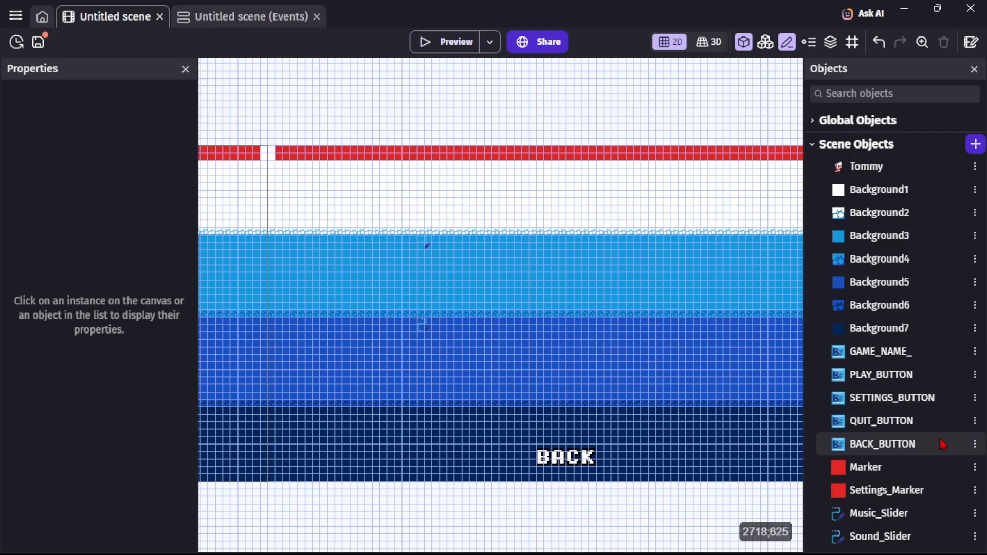
pyautogui.click(914, 352)
pyautogui.hotkey('ctrl', 'd')
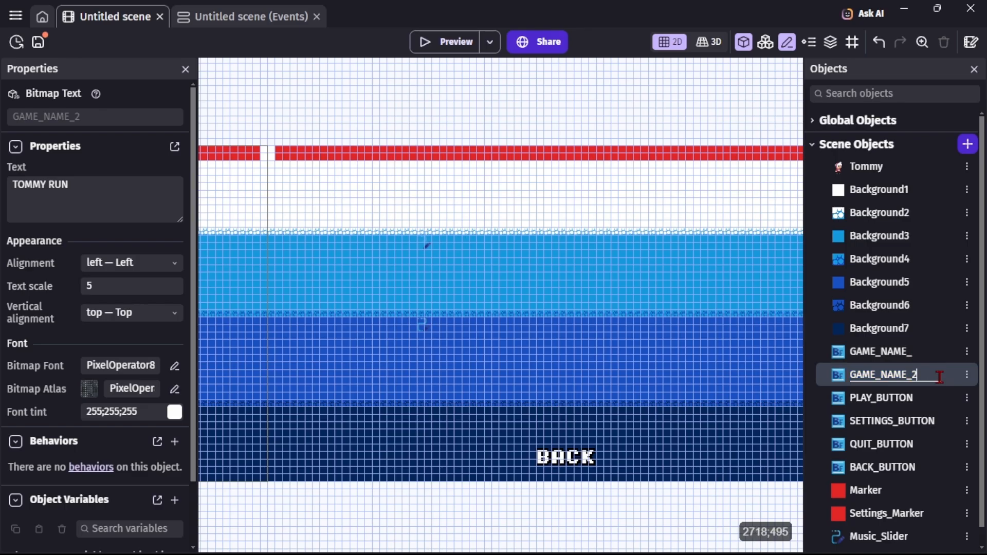
pyautogui.press('BackSpace')
pyautogui.press('BackSpace')
pyautogui.press('BackSpace')
pyautogui.press('BackSpace')
pyautogui.press('BackSpace')
pyautogui.press('BackSpace')
pyautogui.press('BackSpace')
pyautogui.press('BackSpace')
pyautogui.press('BackSpace')
pyautogui.press('BackSpace')
pyautogui.write('MUSIC')
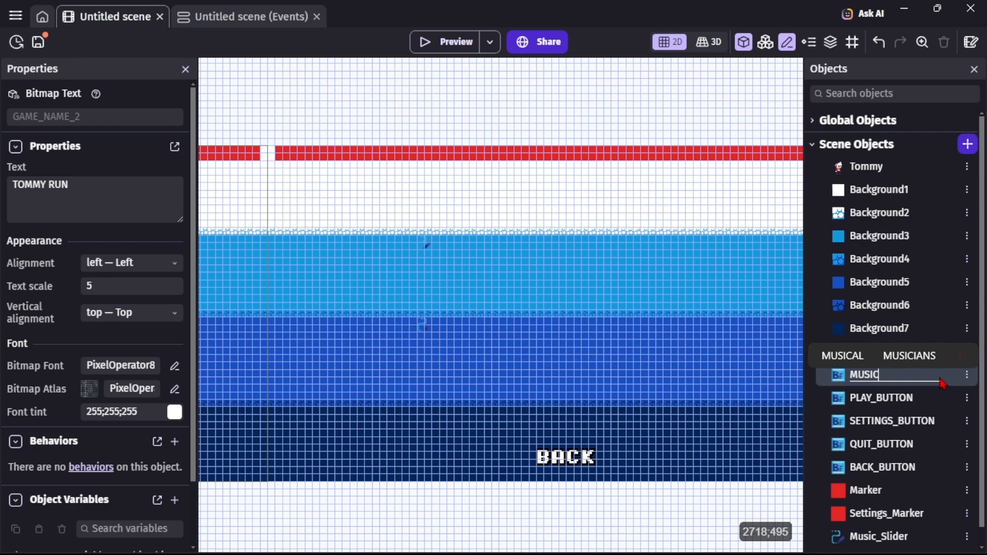
pyautogui.press('Return')
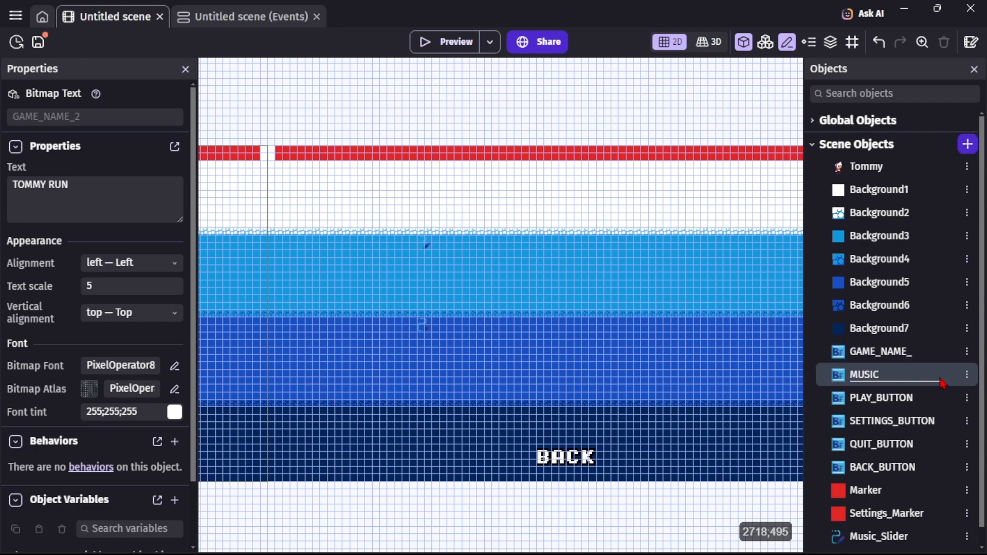
# Duplicate the MUSIC text object and name the copy SOUND
pyautogui.hotkey('ctrl', 'd')
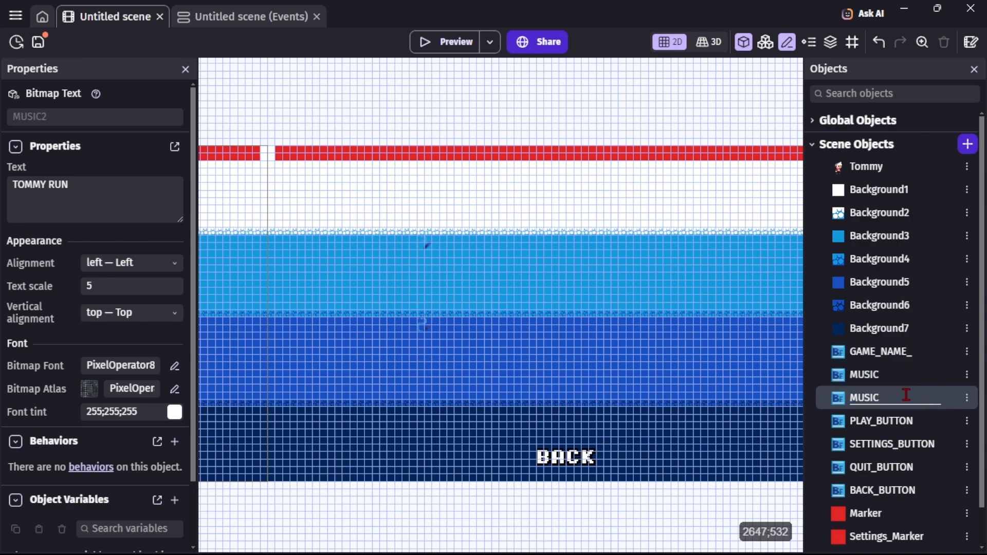
pyautogui.press('BackSpace')
pyautogui.press('BackSpace')
pyautogui.press('BackSpace')
pyautogui.press('BackSpace')
pyautogui.press('BackSpace')
pyautogui.write('SOU')
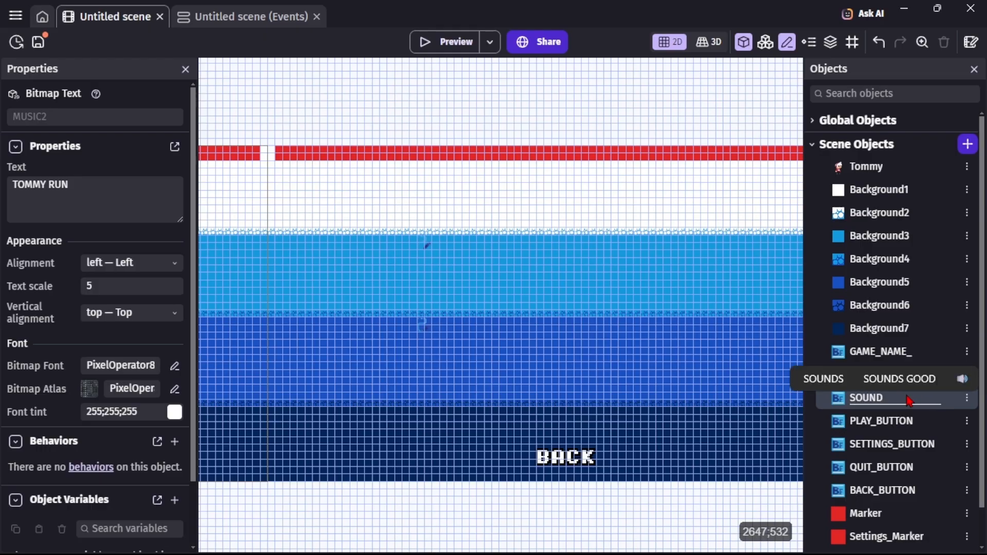
pyautogui.write('ND')
pyautogui.press('Return')
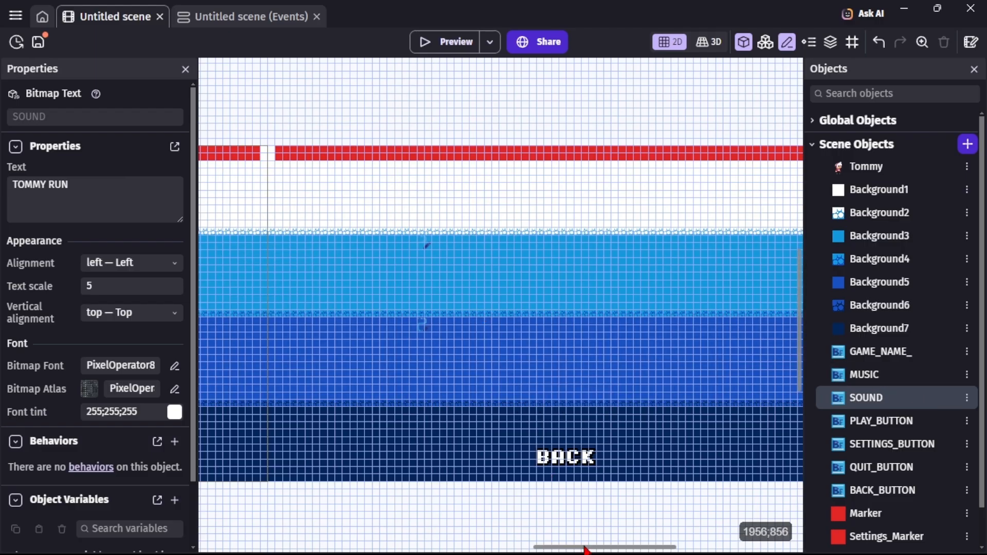
# Set the text scale of both the MUSIC and SOUND bitmap text objects to 4
pyautogui.moveTo(584, 547)
pyautogui.mouseDown()
pyautogui.moveTo(529, 546)
pyautogui.moveTo(592, 545)
pyautogui.mouseUp()
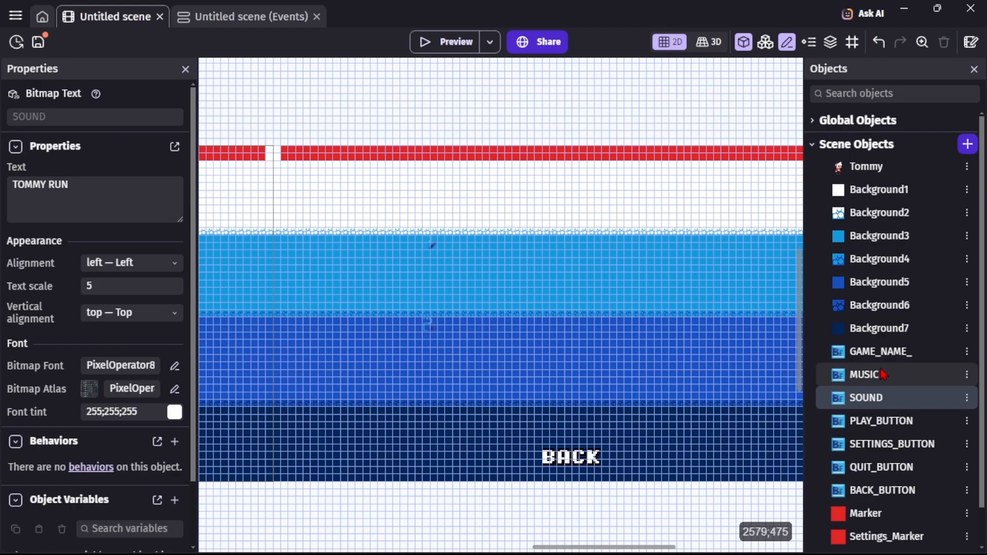
pyautogui.doubleClick(883, 374)
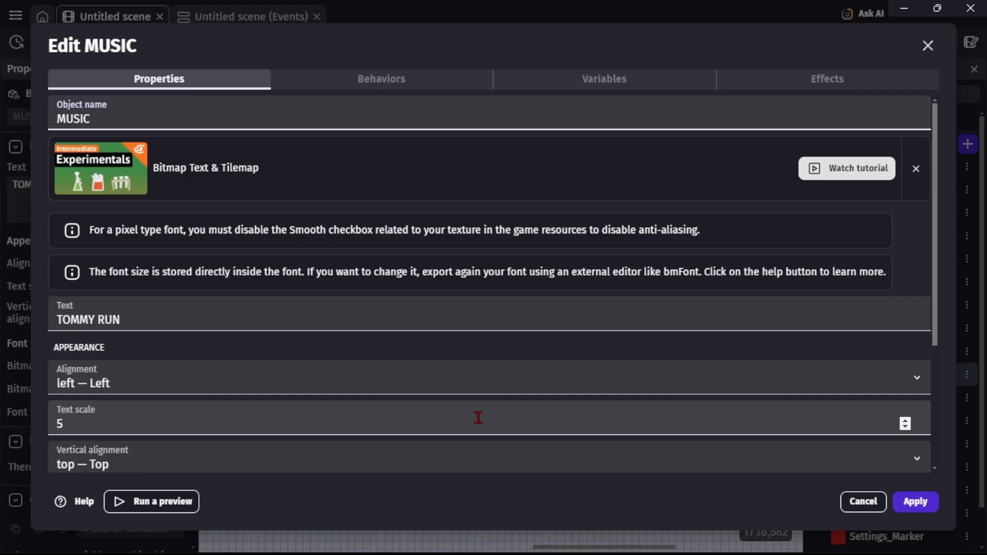
pyautogui.click(478, 418)
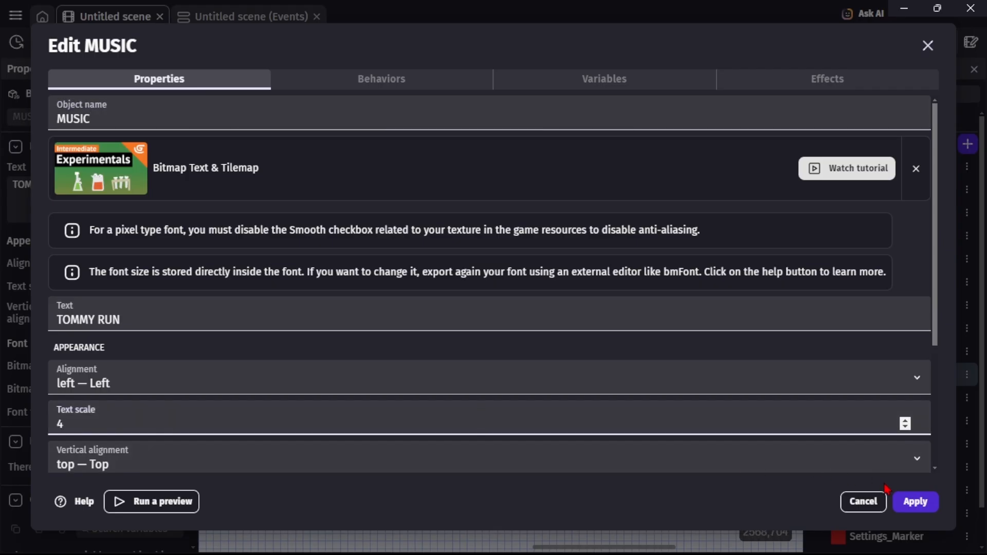
pyautogui.click(901, 501)
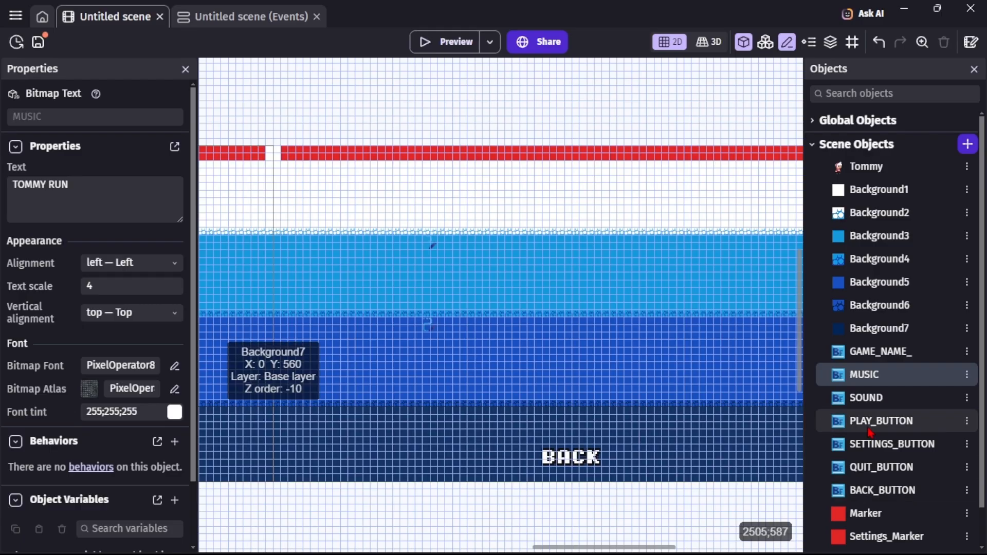
pyautogui.doubleClick(873, 400)
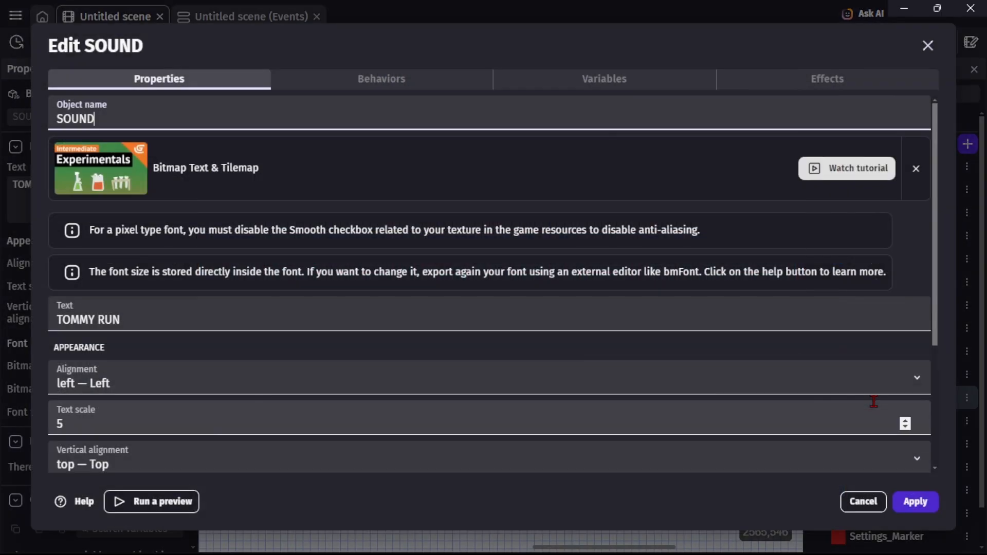
pyautogui.click(178, 423)
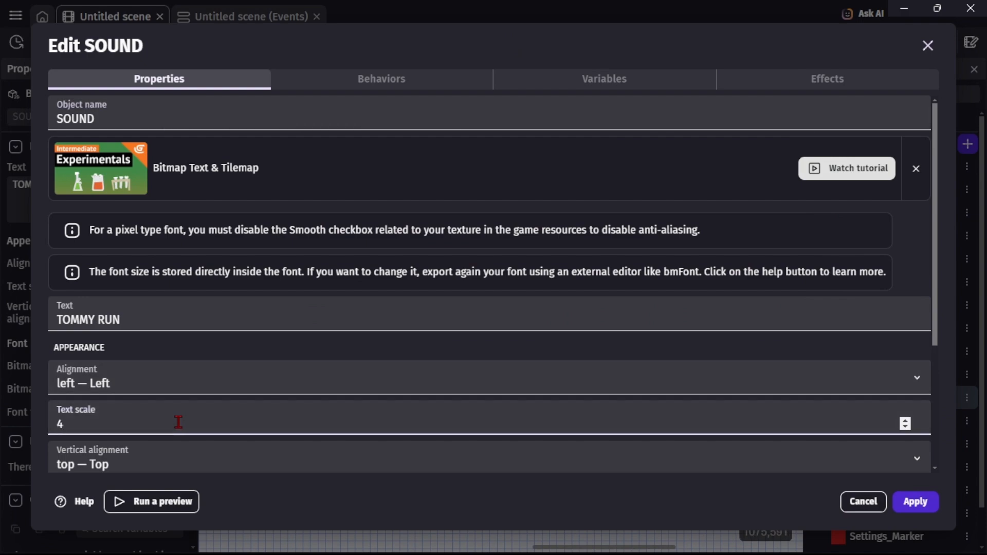
pyautogui.click(920, 506)
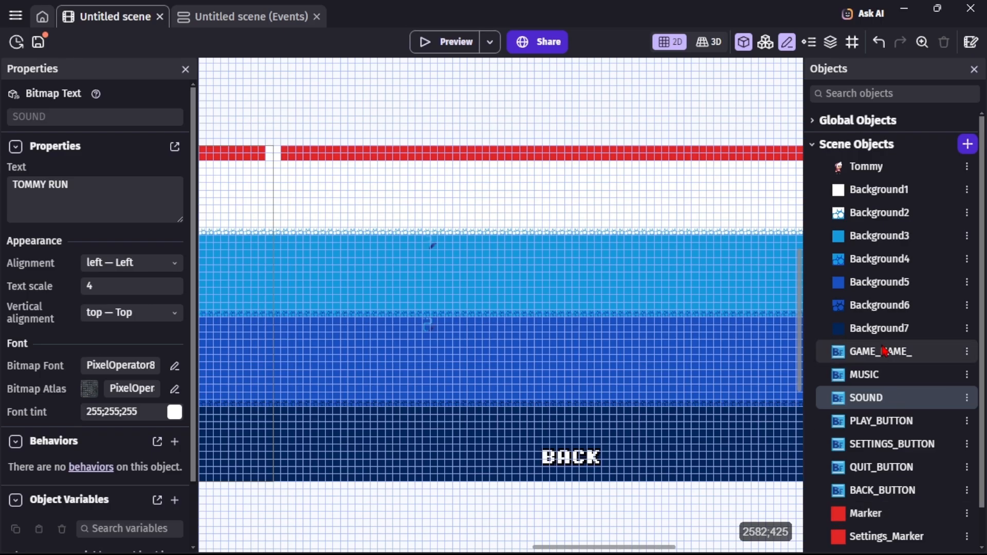
# Duplicate the GAME_NAME_ bitmap text object and name the copy SETTINGS_SCENE
pyautogui.click(885, 351)
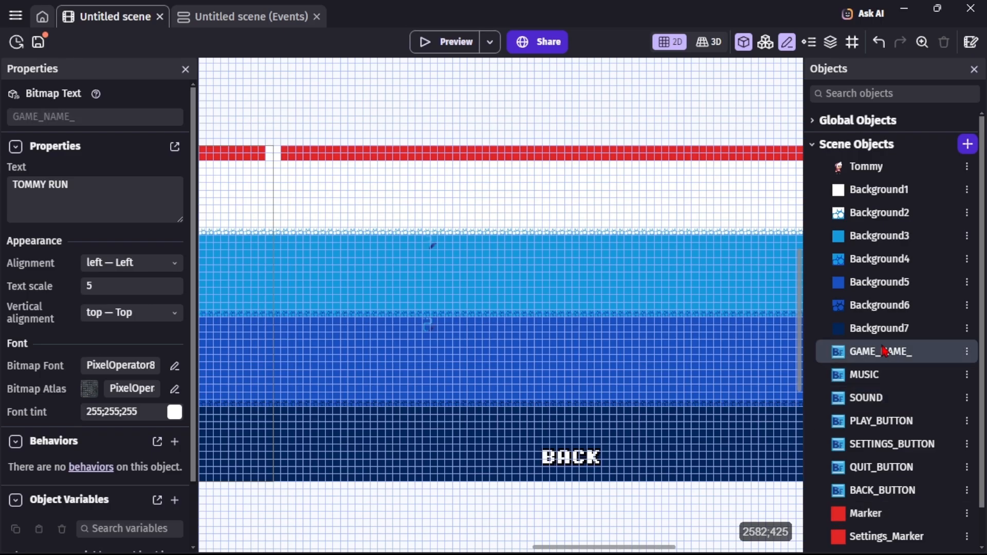
pyautogui.hotkey('ctrl', 'd')
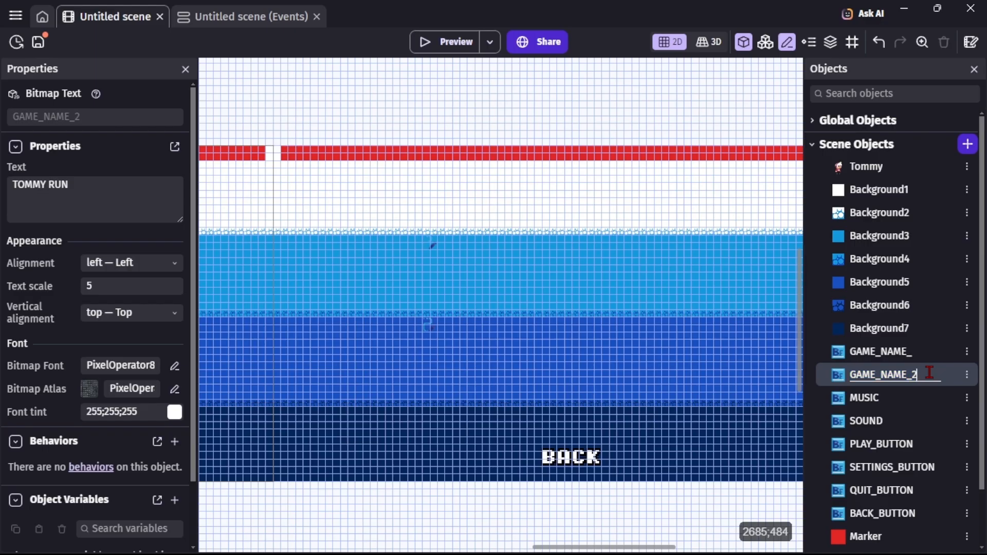
pyautogui.press('BackSpace')
pyautogui.press('BackSpace')
pyautogui.press('BackSpace')
pyautogui.press('BackSpace')
pyautogui.press('BackSpace')
pyautogui.press('BackSpace')
pyautogui.write('SETT')
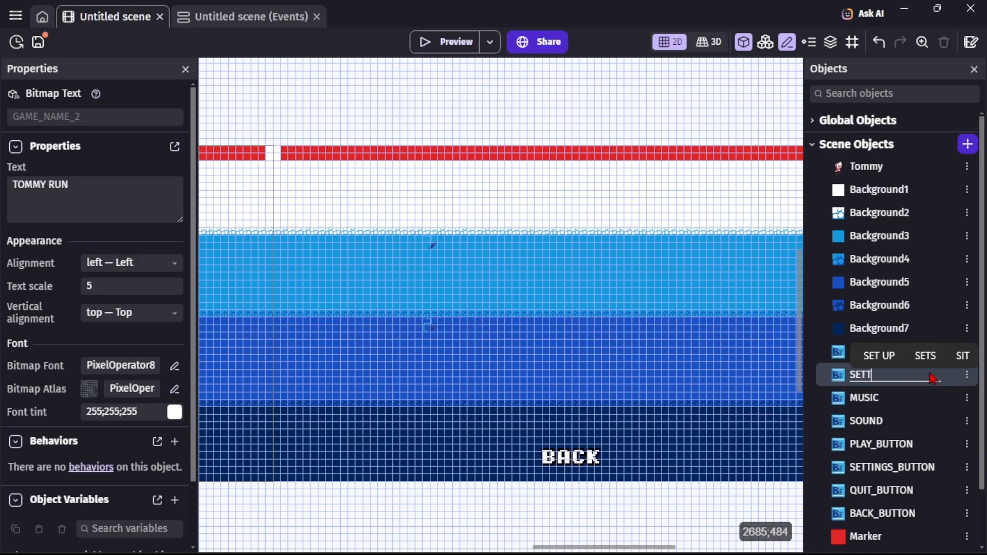
pyautogui.write('ING')
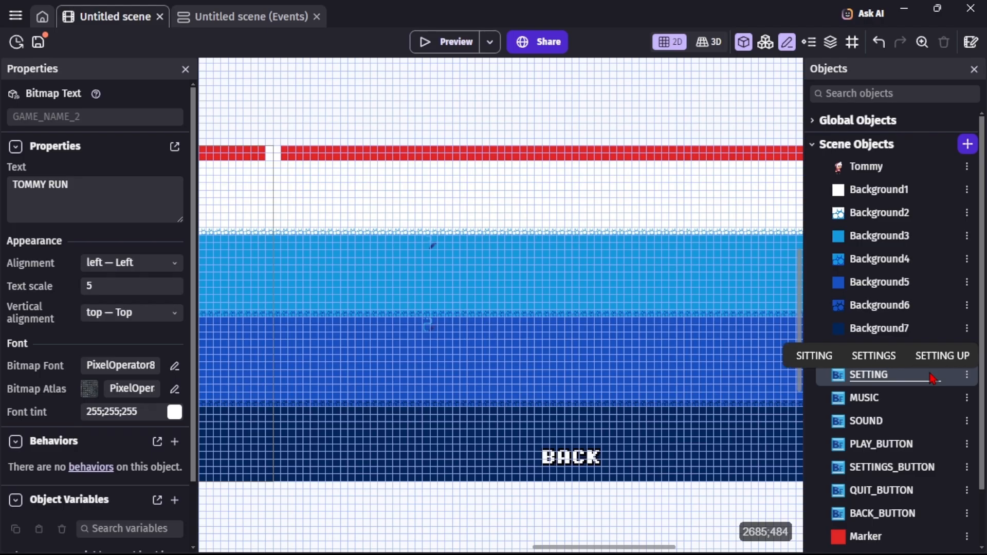
pyautogui.write('S SCENS')
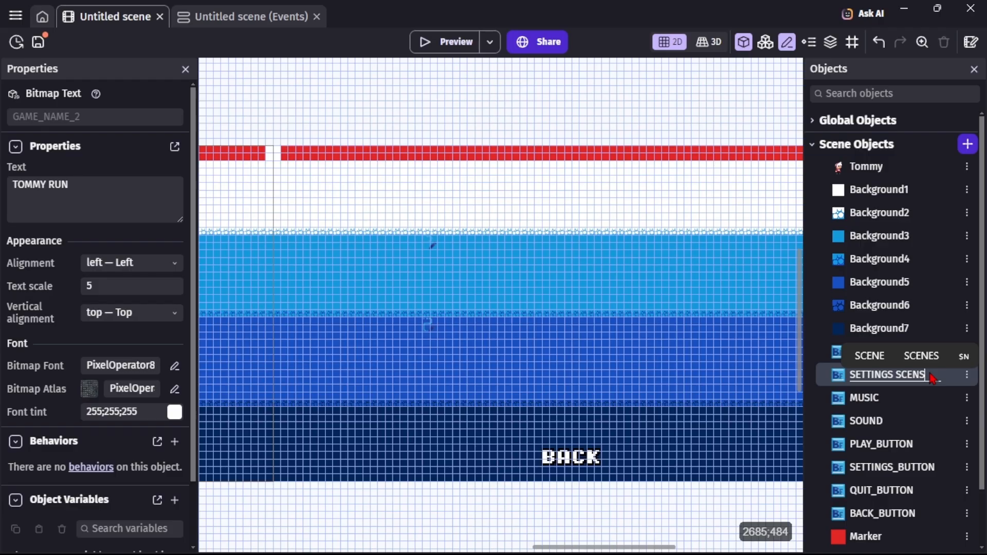
pyautogui.click(882, 356)
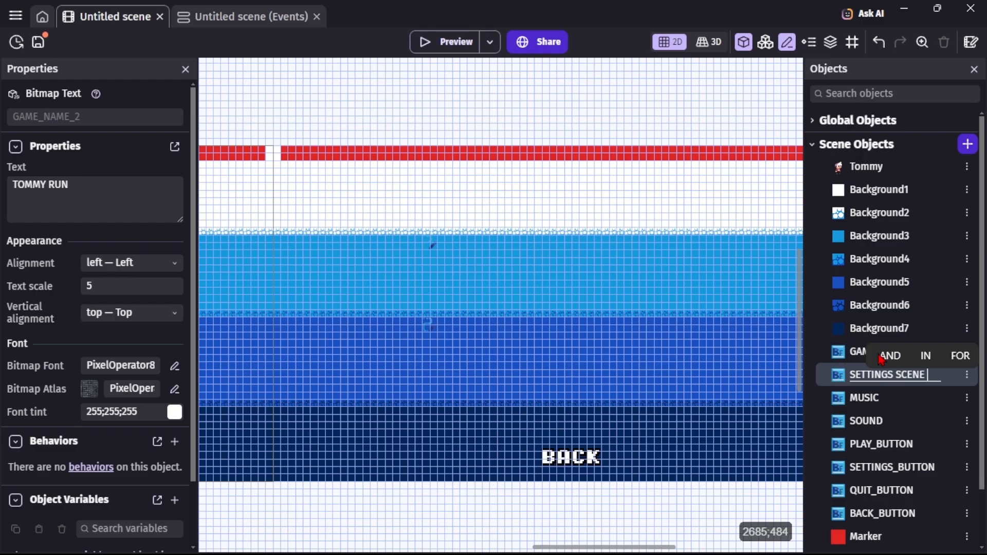
pyautogui.press('Return')
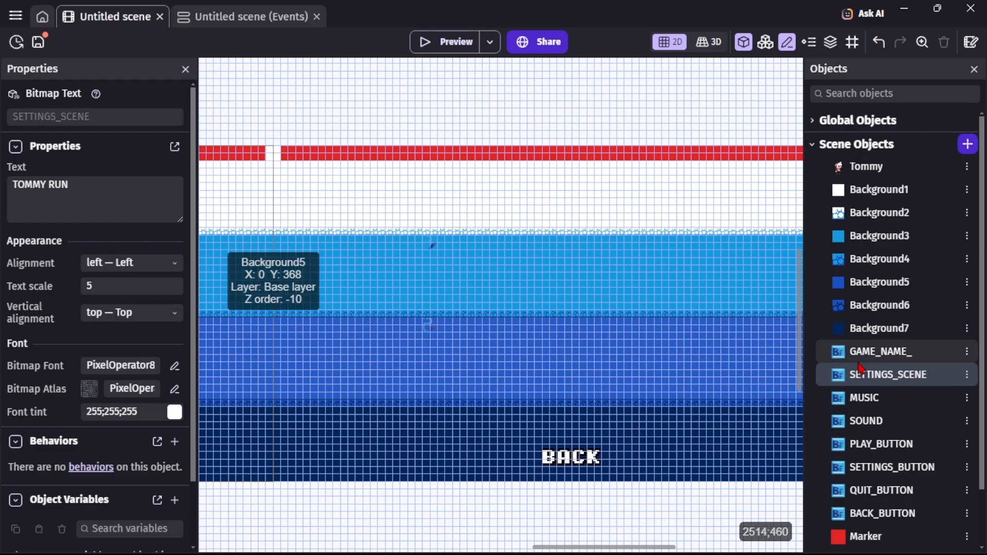
pyautogui.doubleClick(888, 377)
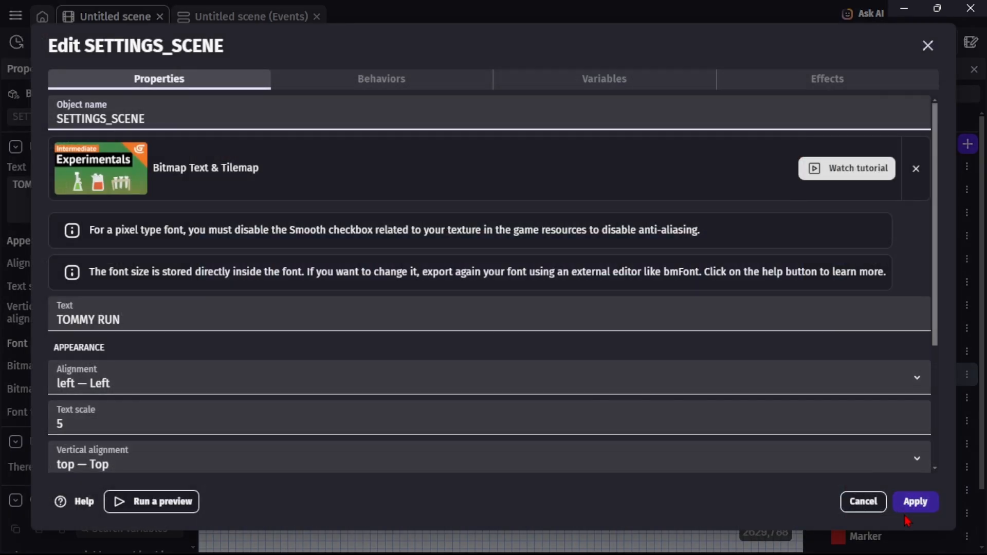
pyautogui.click(907, 508)
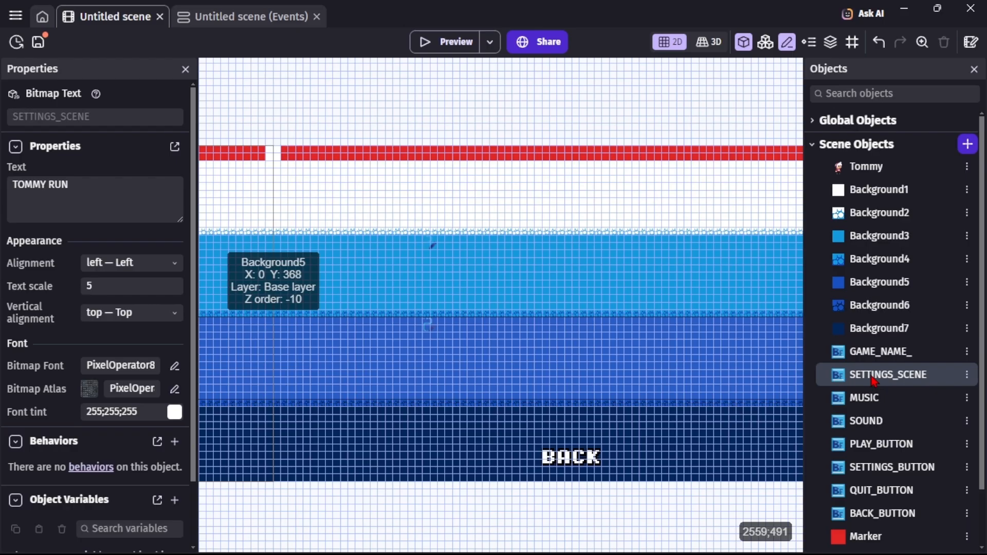
pyautogui.moveTo(874, 382); pyautogui.dragTo(378, 178)
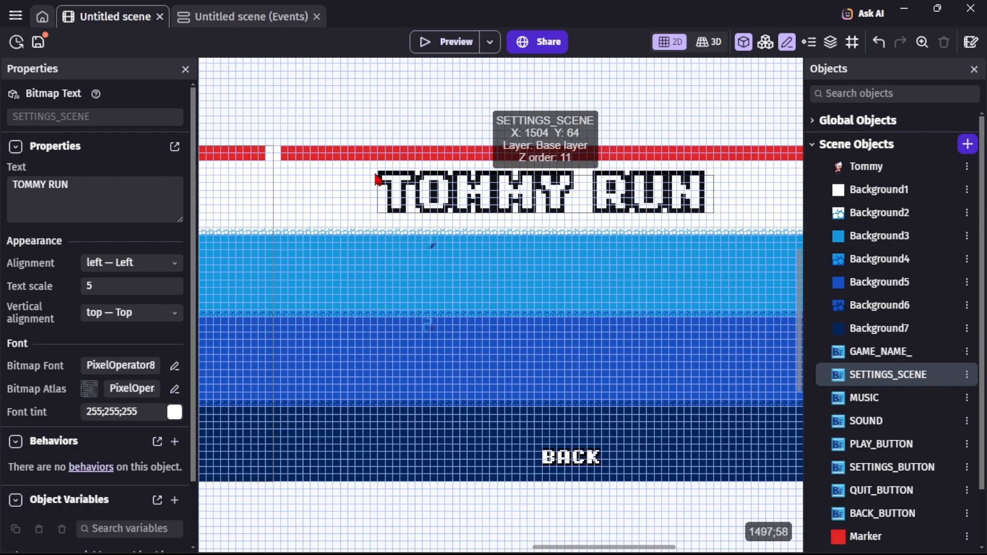
pyautogui.click(449, 196)
pyautogui.press('Delete')
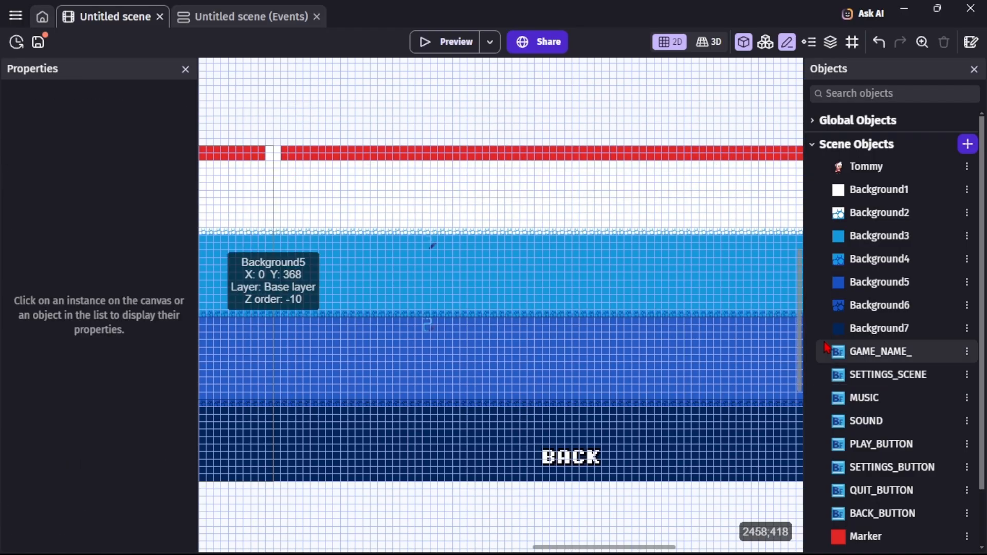
# Replace the text of the SETTINGS_SCENE object with SETTINGS and apply the change
pyautogui.click(890, 381)
pyautogui.doubleClick(890, 382)
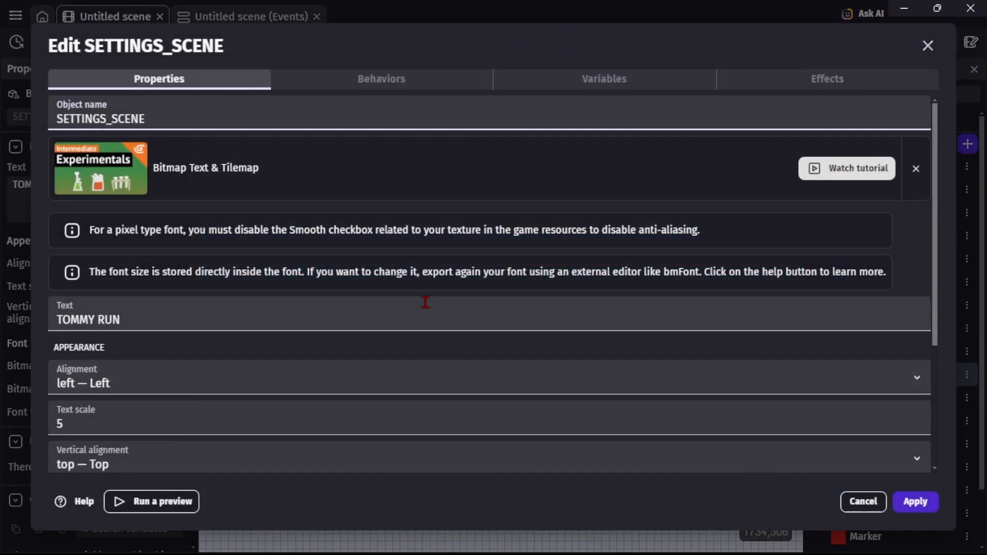
pyautogui.click(410, 319)
pyautogui.press('BackSpace')
pyautogui.press('BackSpace')
pyautogui.press('BackSpace')
pyautogui.press('BackSpace')
pyautogui.press('BackSpace')
pyautogui.press('BackSpace')
pyautogui.press('BackSpace')
pyautogui.press('BackSpace')
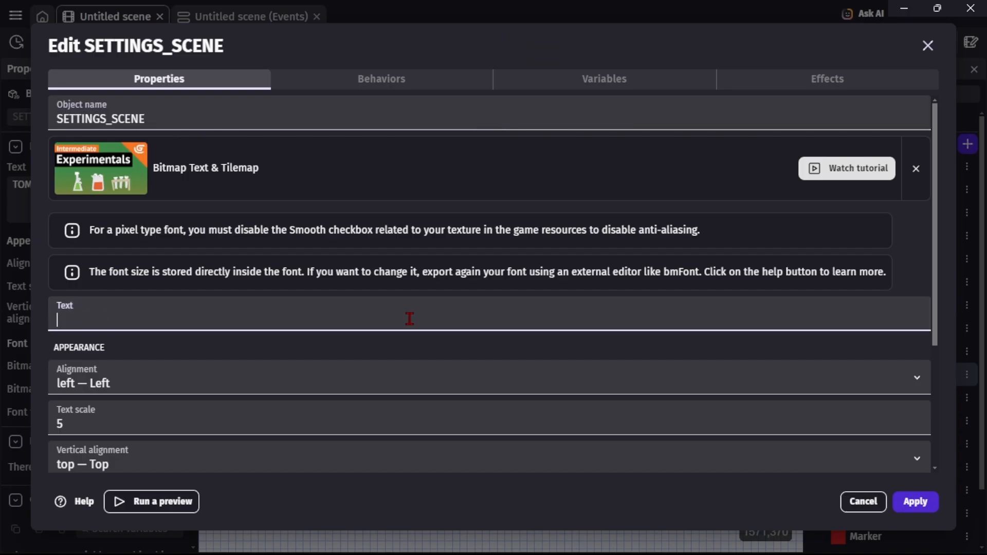
pyautogui.write('SE')
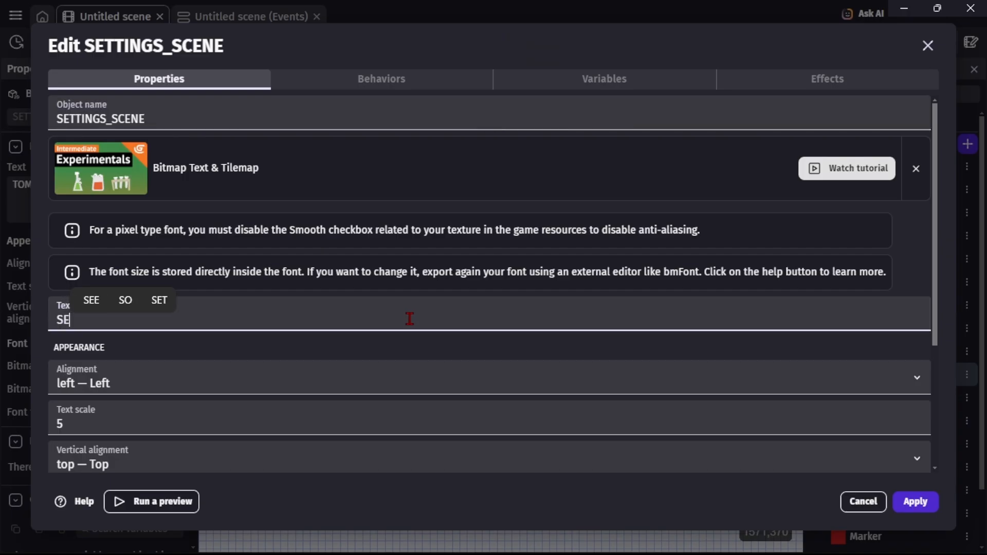
pyautogui.write('TTINGS')
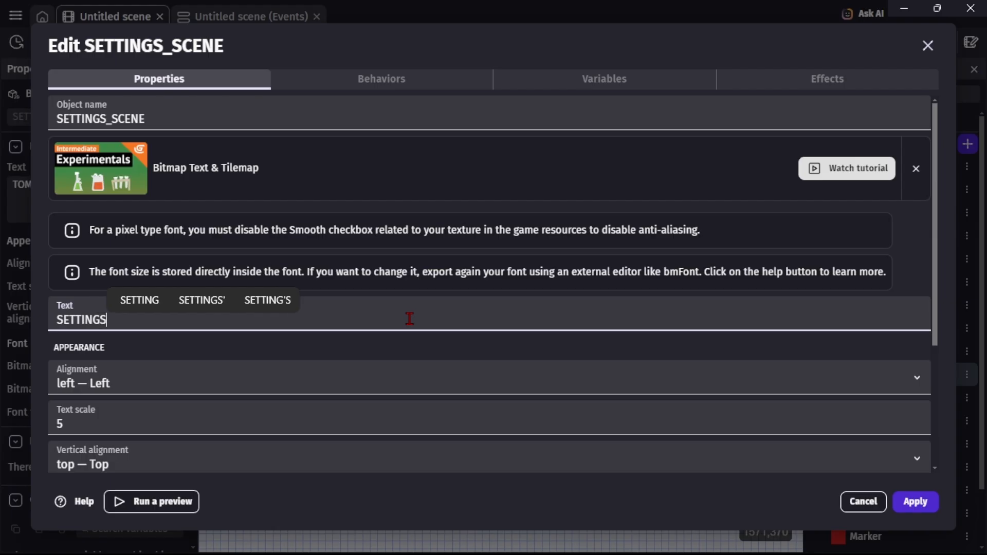
pyautogui.click(915, 502)
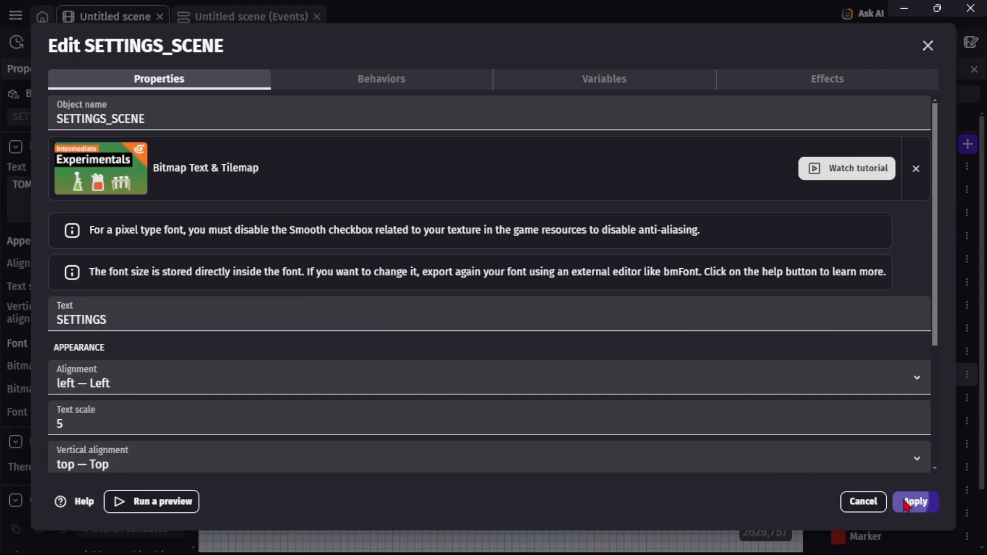
# Replace the text of the MUSIC object with MUSIC and apply the change
pyautogui.doubleClick(883, 400)
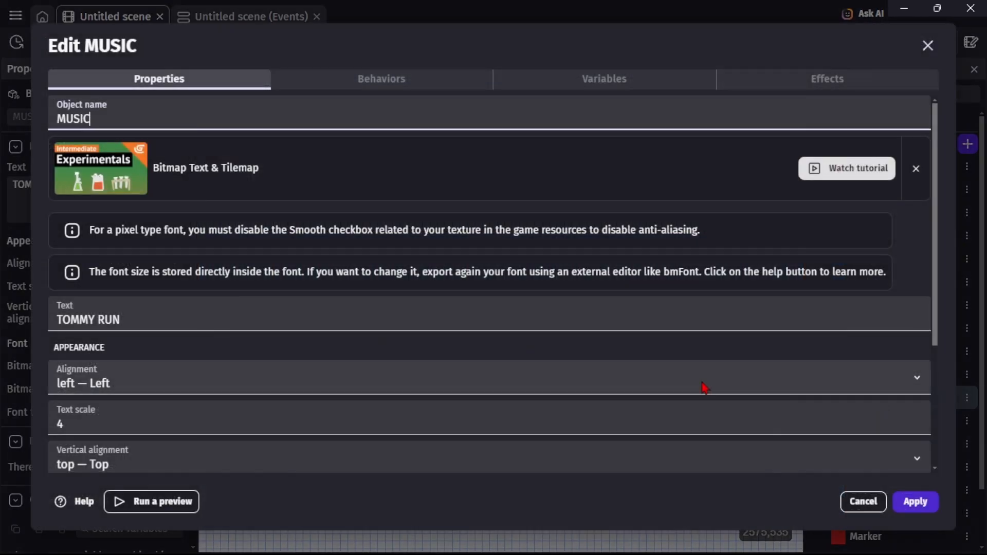
pyautogui.click(551, 387)
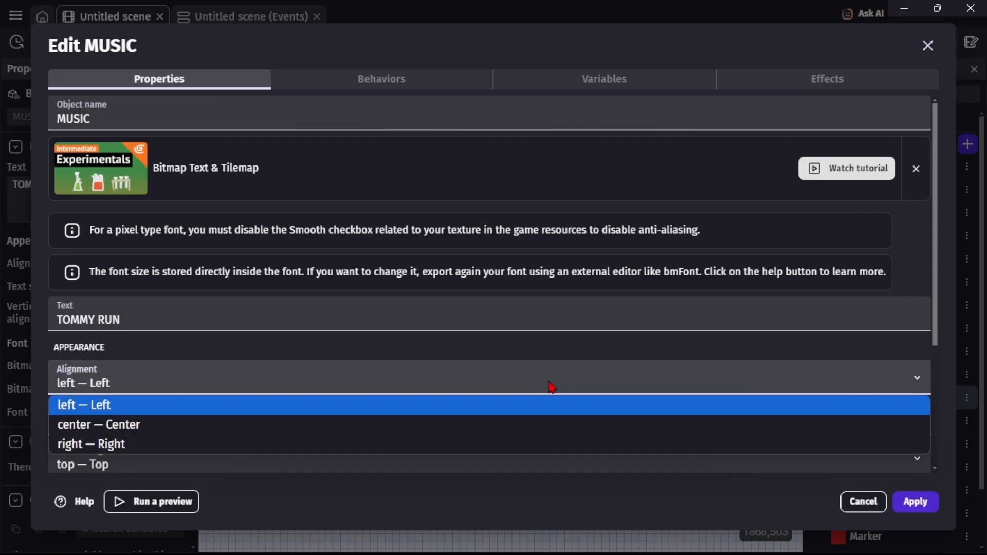
pyautogui.click(535, 304)
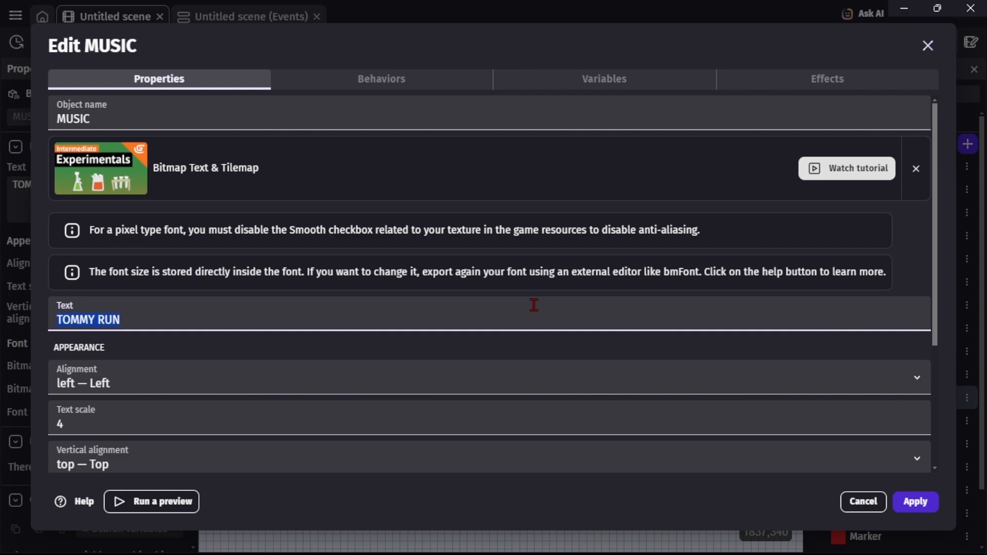
pyautogui.press('BackSpace')
pyautogui.write('MUSIC')
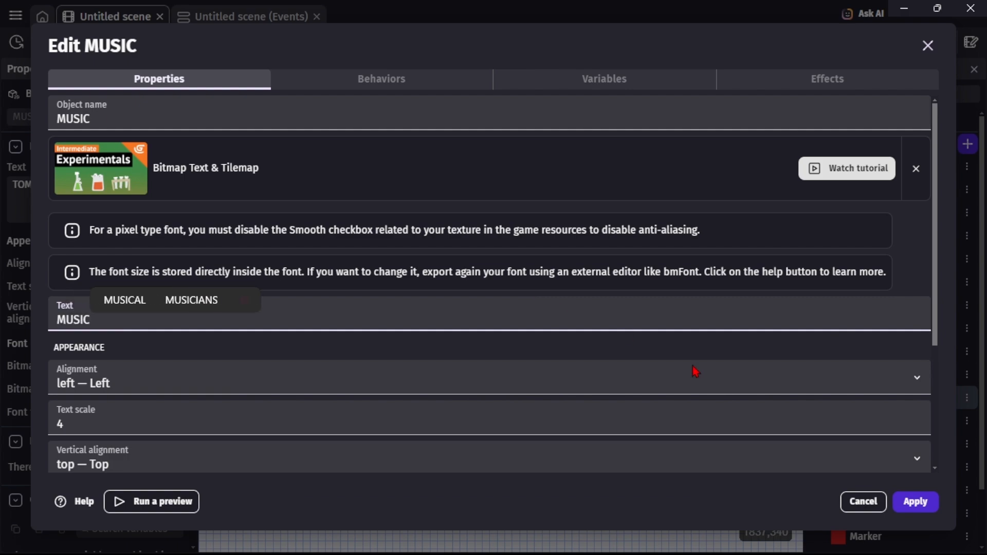
pyautogui.click(916, 501)
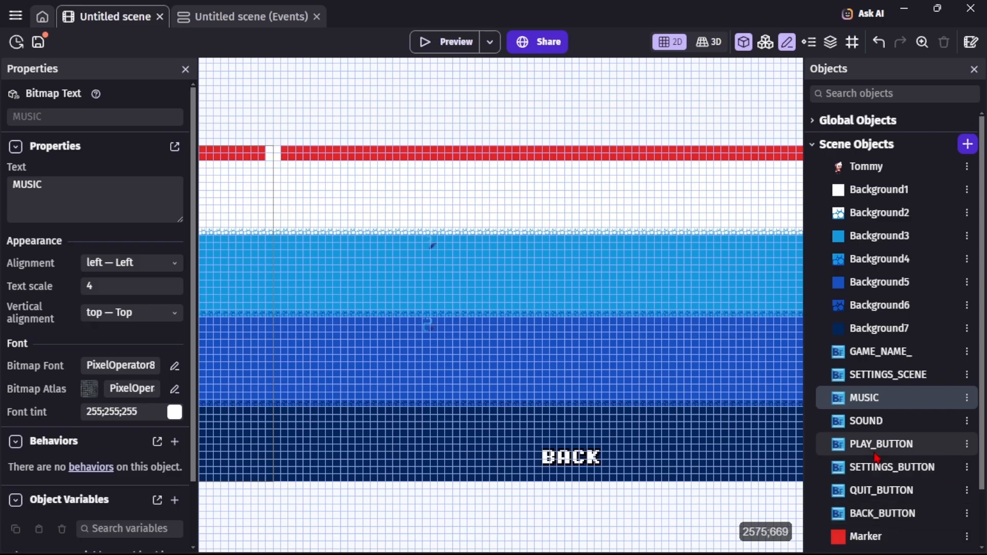
# Replace the text of the SOUND object with SOUND and apply the change
pyautogui.doubleClick(876, 426)
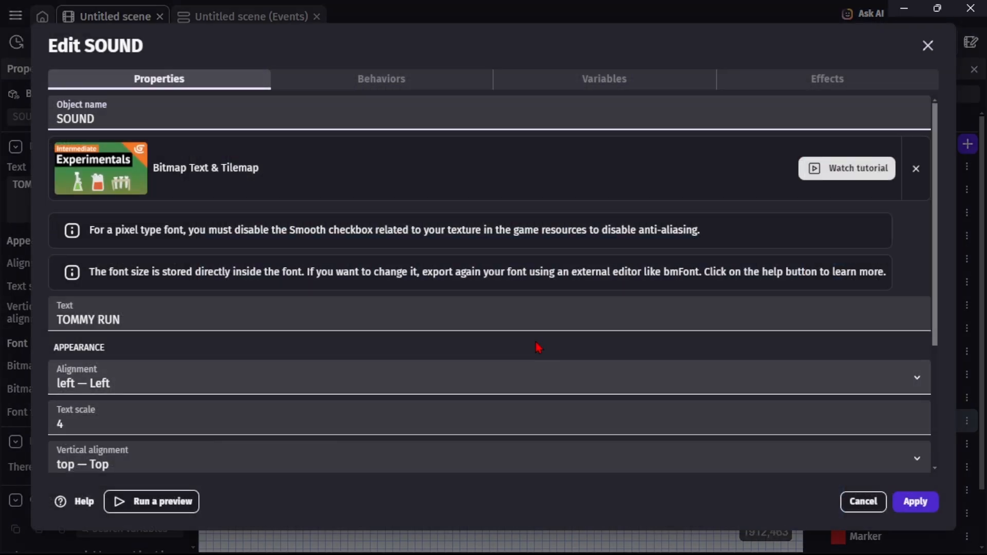
pyautogui.click(517, 325)
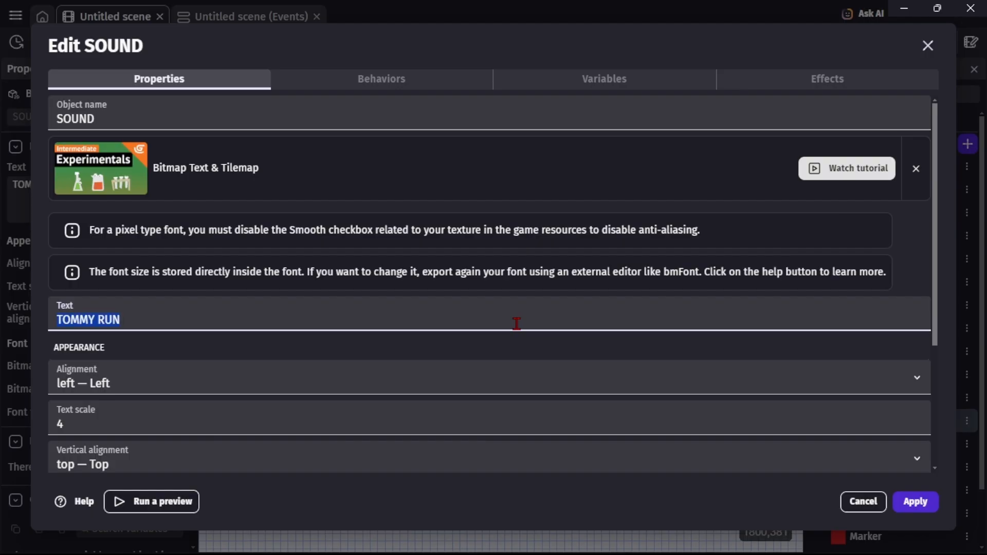
pyautogui.press('BackSpace')
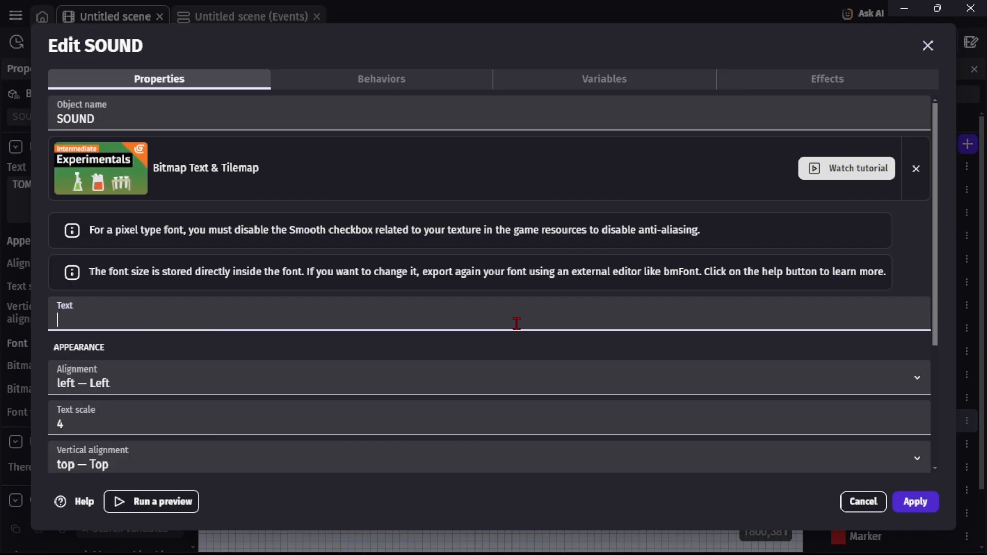
pyautogui.write('SOUND')
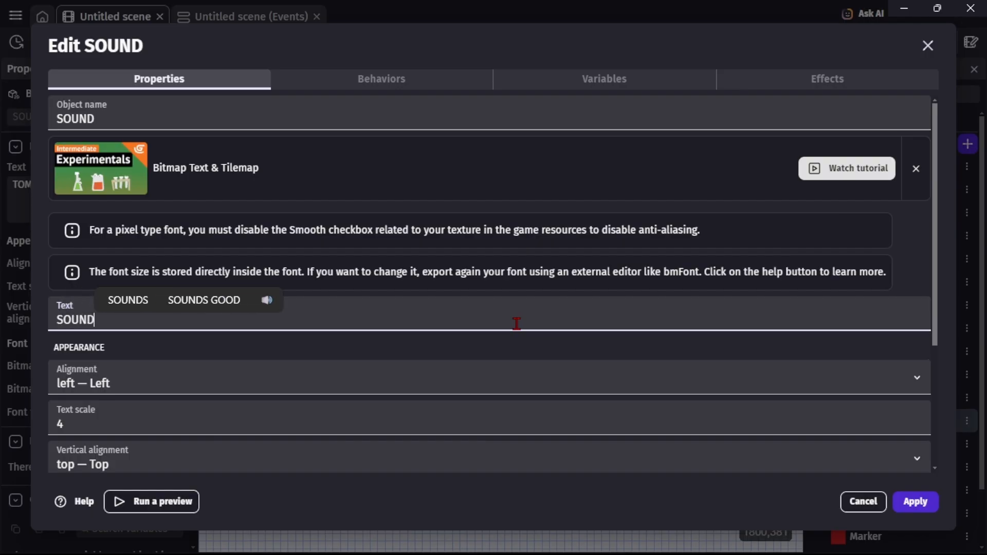
pyautogui.click(911, 502)
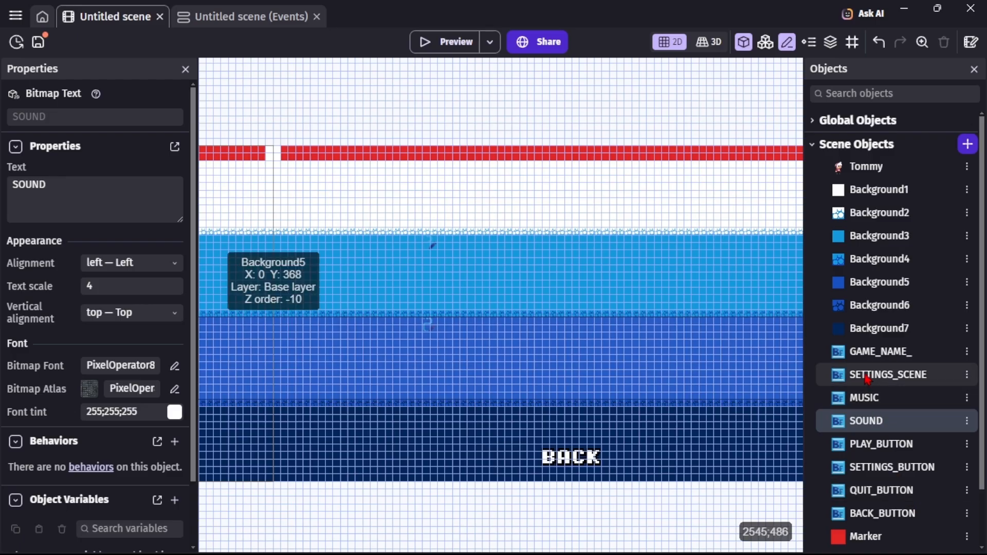
# Add the SETTINGS_SCENE text to the settings area at X 1632, Y 64, and inspect the TOMMY RUN title's position for reference
pyautogui.moveTo(852, 371); pyautogui.dragTo(437, 181)
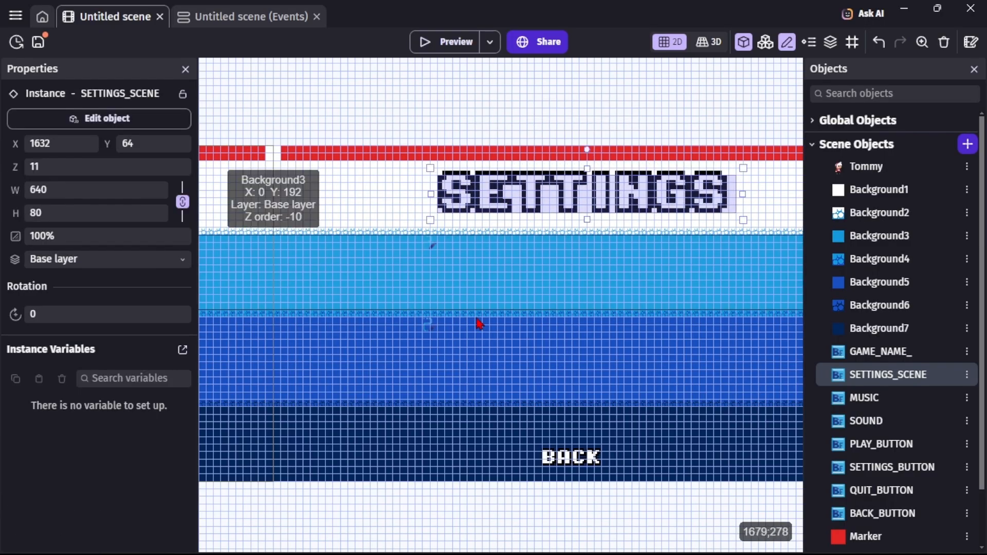
pyautogui.moveTo(540, 550)
pyautogui.mouseDown()
pyautogui.moveTo(456, 549)
pyautogui.moveTo(486, 550)
pyautogui.mouseUp()
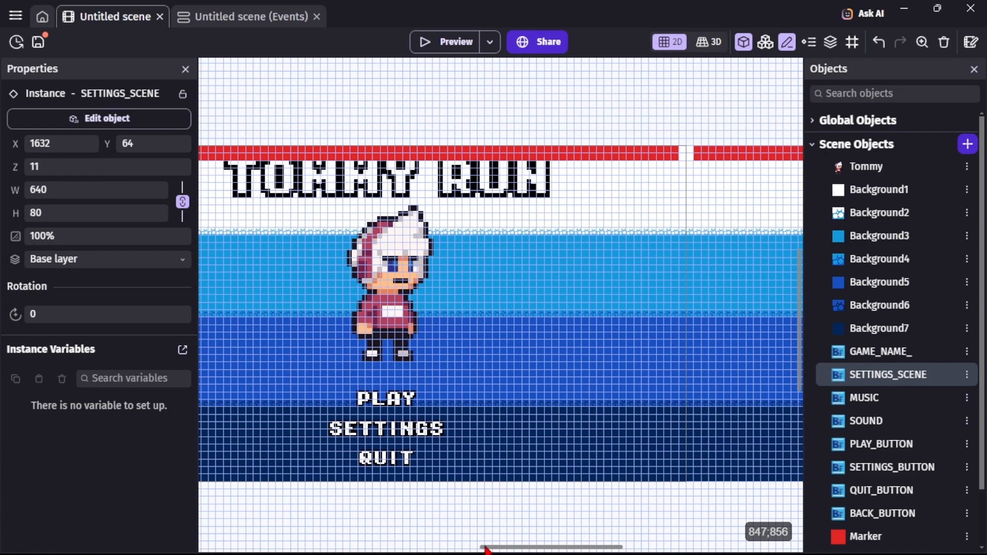
pyautogui.moveTo(443, 157); pyautogui.dragTo(448, 126)
pyautogui.click(469, 175)
pyautogui.moveTo(473, 181); pyautogui.dragTo(470, 174)
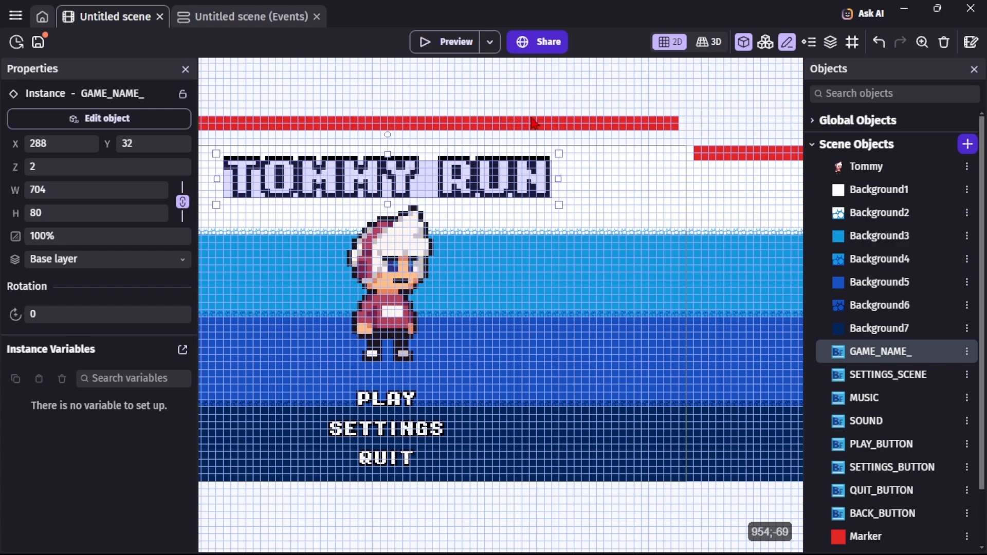
pyautogui.moveTo(533, 123); pyautogui.dragTo(525, 153)
pyautogui.click(549, 544)
pyautogui.moveTo(556, 549); pyautogui.dragTo(607, 550)
# Raise the SETTINGS title to Y 32 so its height matches the TOMMY RUN title
pyautogui.moveTo(543, 204); pyautogui.dragTo(542, 193)
pyautogui.press('Up')
pyautogui.press('Up')
pyautogui.press('Up')
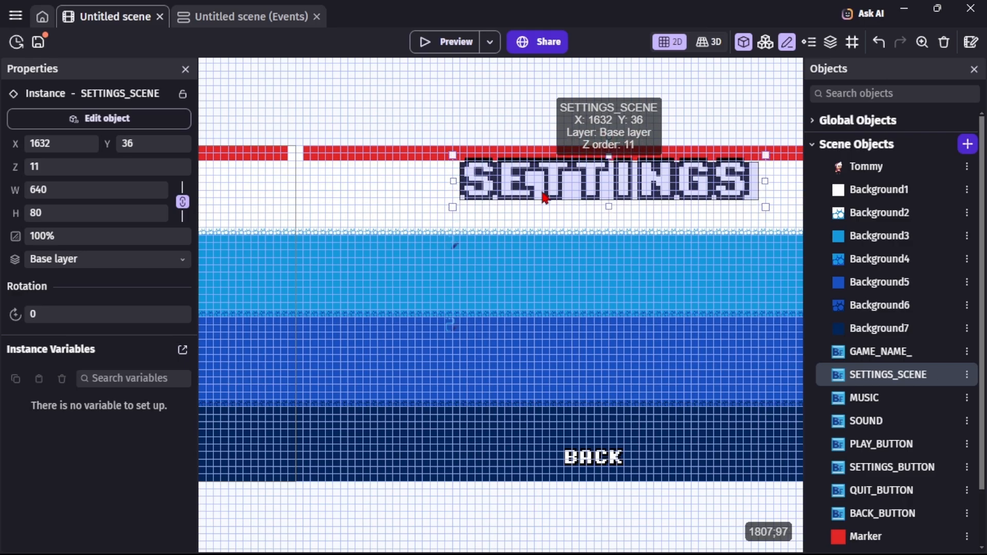
pyautogui.press('Down')
pyautogui.press('Down')
pyautogui.press('Down')
pyautogui.press('Down')
pyautogui.press('Down')
pyautogui.press('Down')
pyautogui.press('Down')
pyautogui.press('Down')
pyautogui.press('Down')
pyautogui.moveTo(557, 549); pyautogui.dragTo(543, 550)
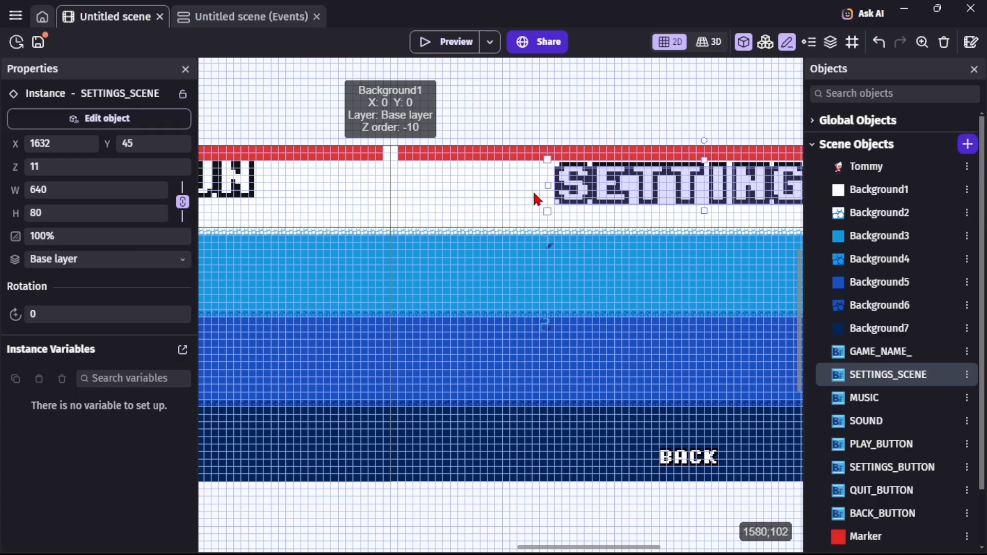
pyautogui.press('Up')
pyautogui.press('Up')
pyautogui.press('Up')
pyautogui.press('Up')
pyautogui.press('Up')
pyautogui.press('Up')
pyautogui.press('Up')
pyautogui.press('Up')
pyautogui.press('Up')
pyautogui.press('Up')
pyautogui.press('Up')
pyautogui.press('Up')
pyautogui.press('Up')
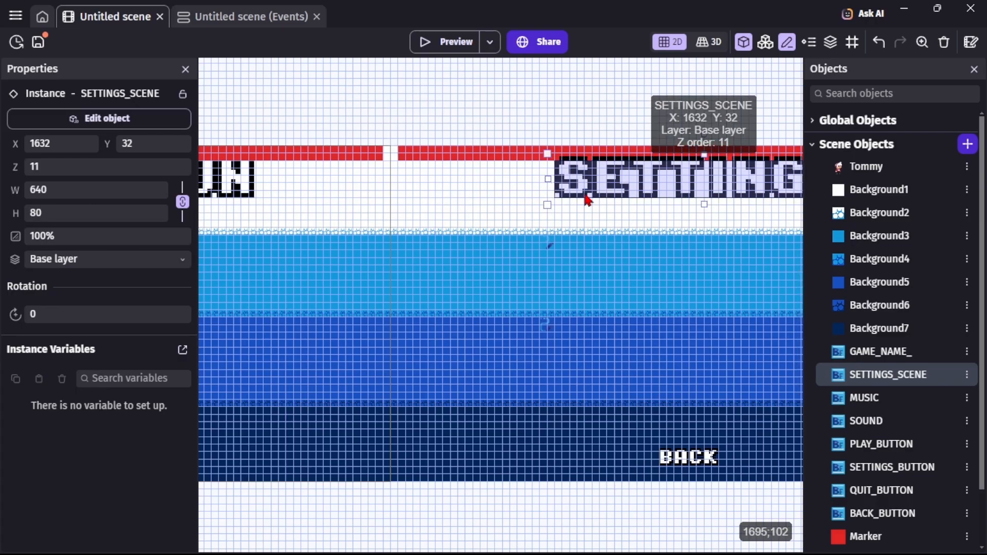
pyautogui.click(522, 268)
# Shift the SETTINGS title left to X 1600 to centre it above the BACK text
pyautogui.moveTo(549, 549); pyautogui.dragTo(574, 549)
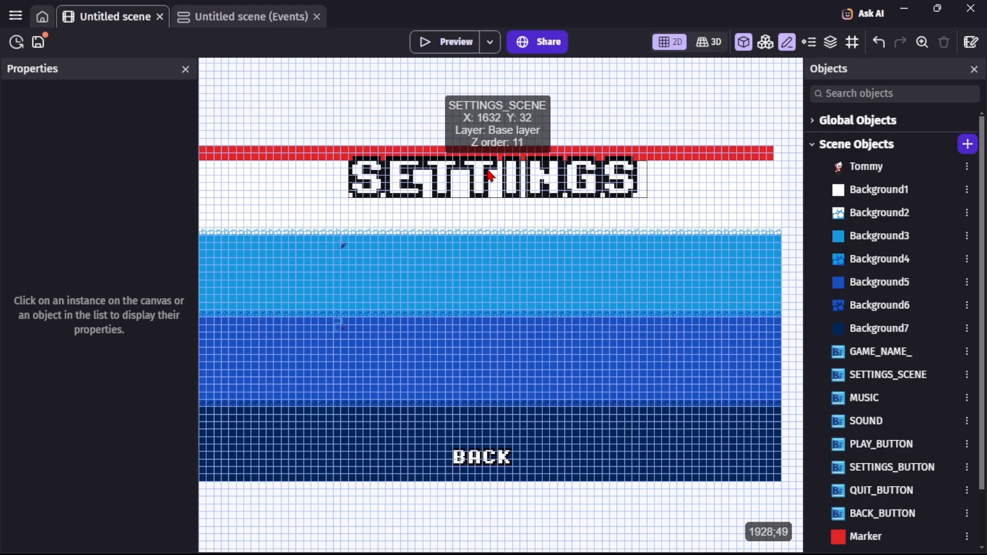
pyautogui.click(486, 167)
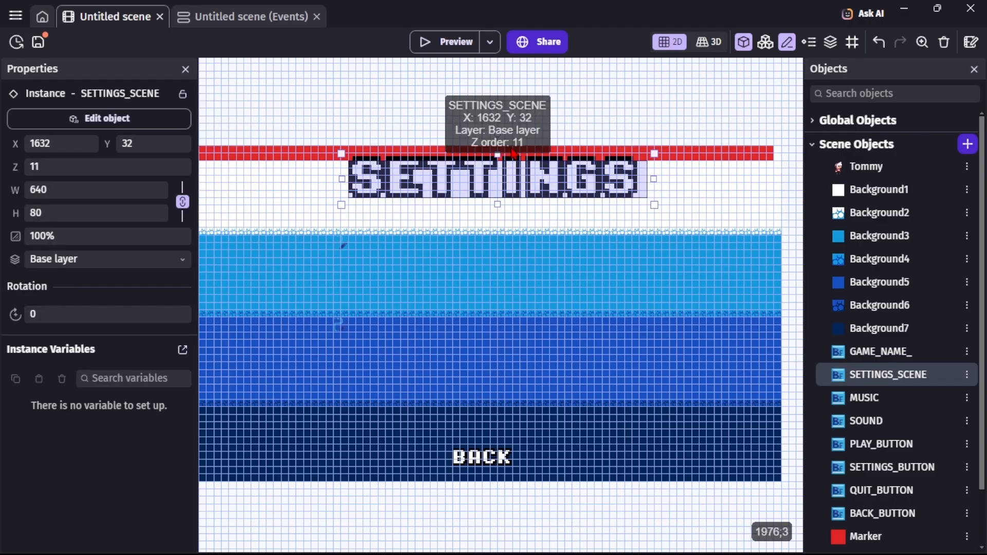
pyautogui.click(503, 264)
pyautogui.click(565, 219)
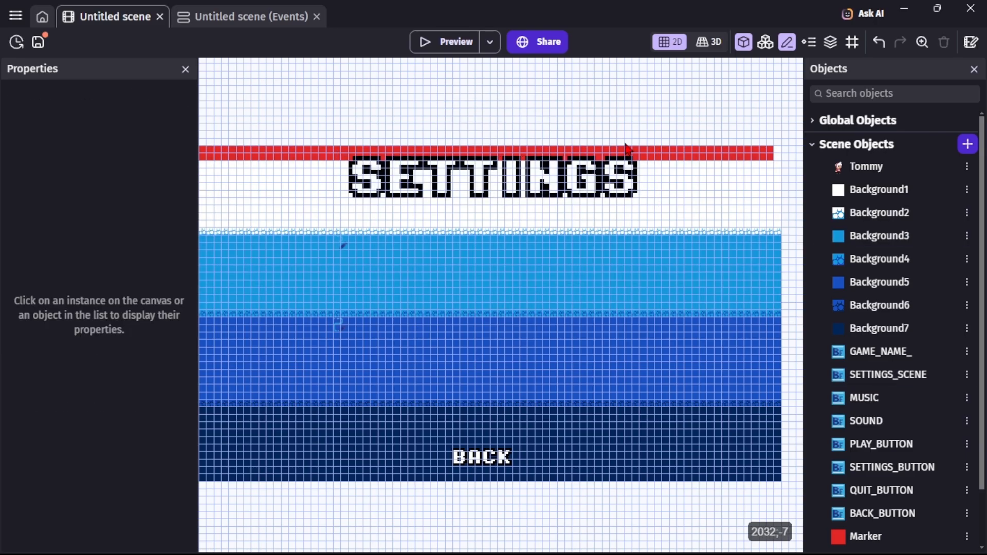
pyautogui.click(678, 161)
pyautogui.click(482, 190)
pyautogui.press('Left')
pyautogui.press('Left')
pyautogui.press('Left')
pyautogui.press('Left')
pyautogui.press('Left')
pyautogui.press('Left')
pyautogui.press('Left')
pyautogui.press('Left')
pyautogui.press('Left')
pyautogui.press('Left')
pyautogui.press('Left')
pyautogui.press('Left')
pyautogui.press('Left')
pyautogui.press('Left')
pyautogui.press('Left')
pyautogui.press('Left')
pyautogui.press('Left')
pyautogui.press('Left')
pyautogui.press('Left')
pyautogui.press('Left')
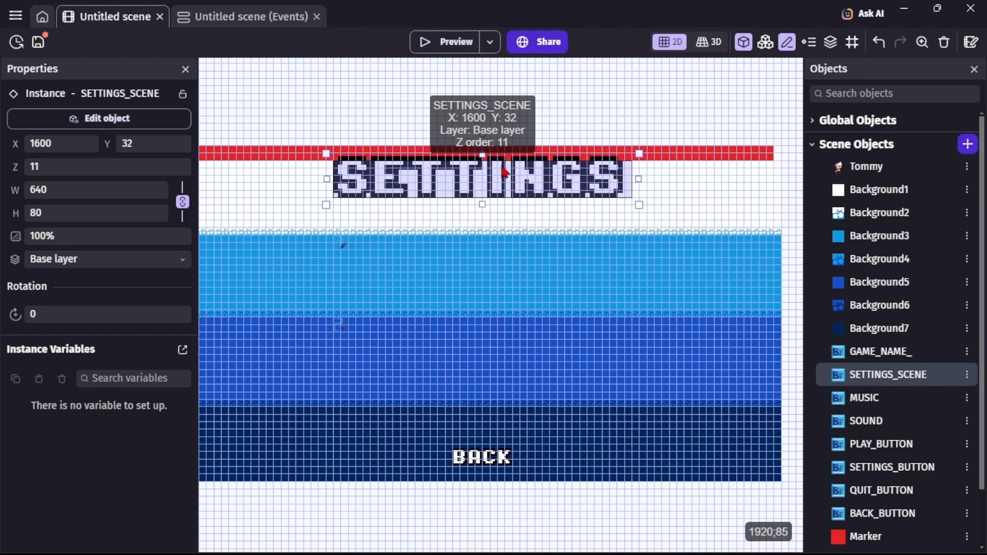
pyautogui.click(558, 87)
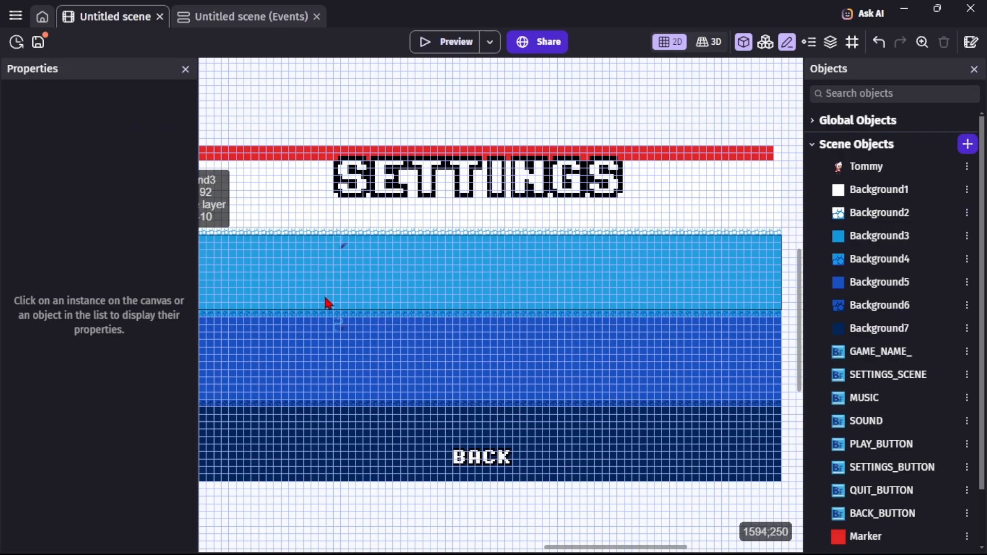
# Move the Sound_Slider instance down to Y 463, keeping it at X 1600
pyautogui.click(344, 331)
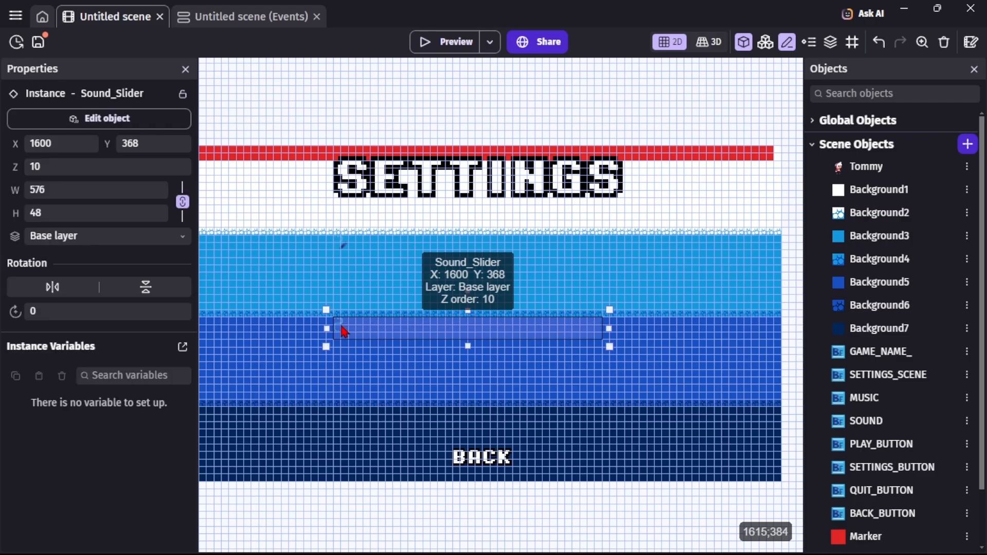
pyautogui.press('Down')
pyautogui.press('Down')
pyautogui.press('Down')
pyautogui.press('Down')
pyautogui.press('Down')
pyautogui.press('Down')
pyautogui.press('Down')
pyautogui.press('Down')
pyautogui.press('Down')
pyautogui.press('Down')
pyautogui.press('Down')
pyautogui.press('Down')
pyautogui.press('Down')
pyautogui.press('Down')
pyautogui.press('Down')
pyautogui.press('Down')
pyautogui.press('Down')
pyautogui.press('Down')
pyautogui.press('Down')
pyautogui.press('Down')
pyautogui.press('Down')
pyautogui.press('Down')
pyautogui.press('Down')
pyautogui.press('Down')
pyautogui.press('Down')
pyautogui.press('Down')
pyautogui.press('Down')
pyautogui.press('Down')
pyautogui.press('Down')
pyautogui.press('Down')
pyautogui.press('Down')
pyautogui.press('Down')
pyautogui.press('Down')
pyautogui.press('Down')
pyautogui.press('Down')
pyautogui.press('Down')
pyautogui.press('Down')
pyautogui.press('Down')
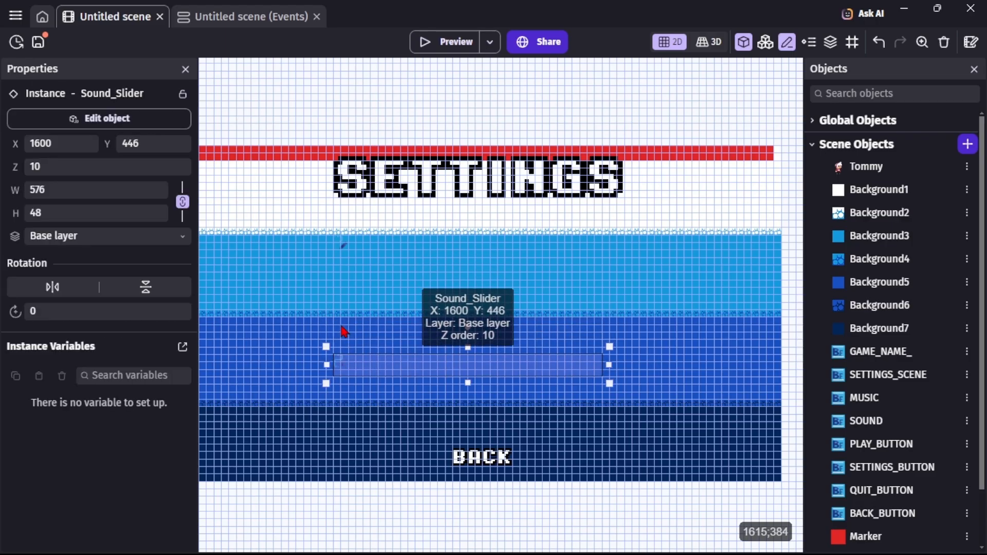
# Move the Music_Slider instance down to Y 271, keeping it at X 1600
pyautogui.click(351, 252)
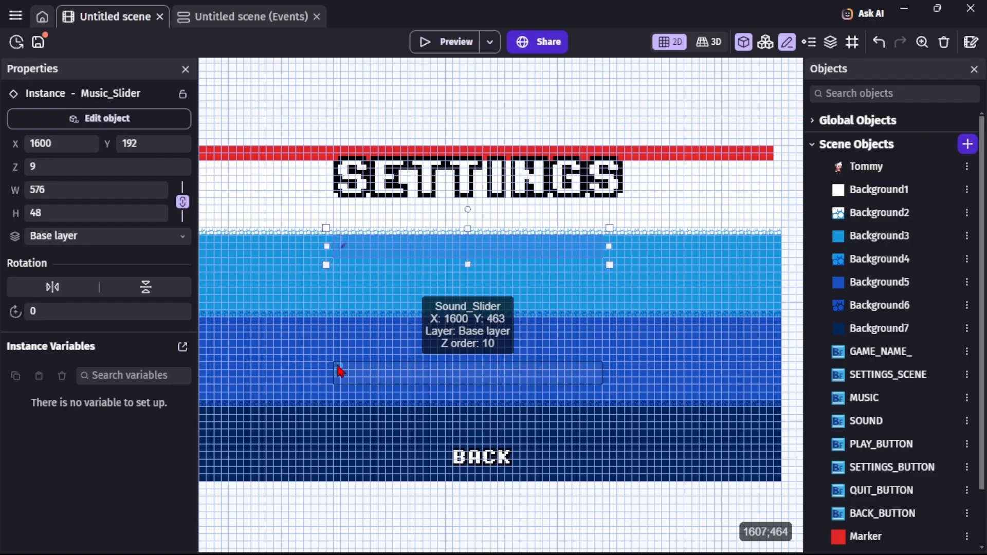
pyautogui.moveTo(347, 252); pyautogui.dragTo(347, 280)
pyautogui.press('Down')
pyautogui.press('Down')
pyautogui.press('Down')
pyautogui.press('Down')
pyautogui.press('Down')
pyautogui.press('Down')
pyautogui.press('Down')
pyautogui.press('Down')
pyautogui.press('Down')
pyautogui.press('Down')
pyautogui.press('Down')
pyautogui.press('Down')
pyautogui.press('Down')
pyautogui.press('Down')
pyautogui.press('Down')
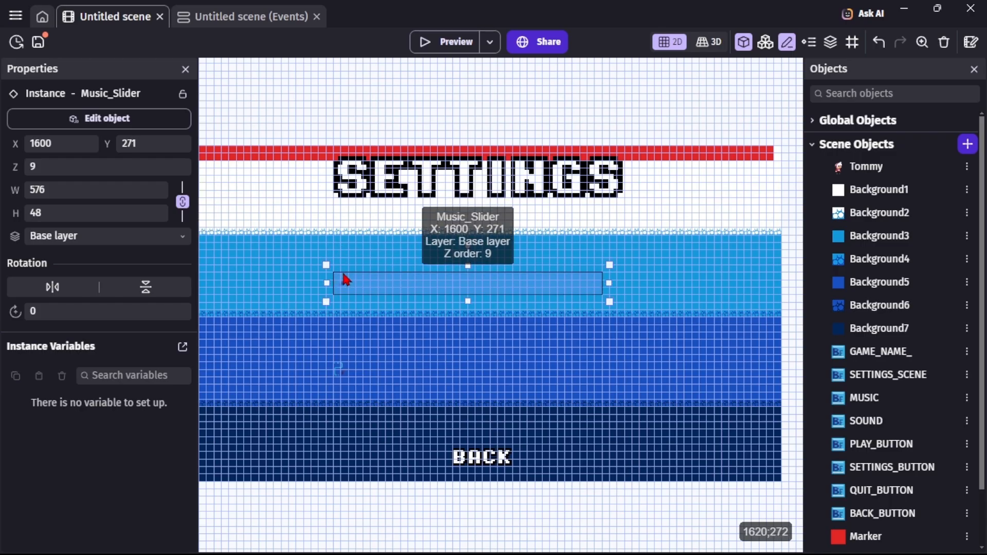
pyautogui.click(410, 109)
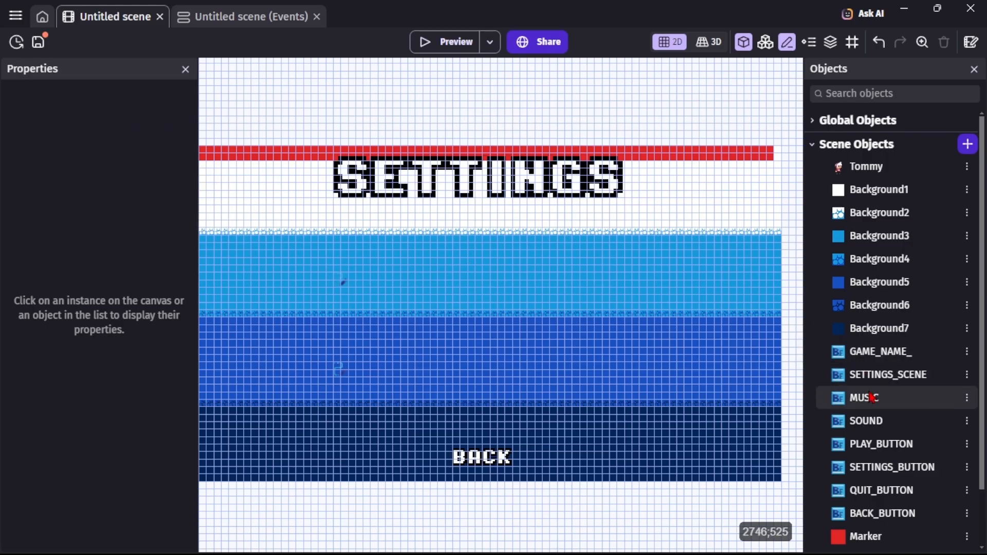
# Place the MUSIC text at X 1756, Y 160 and the SOUND text at X 1752, Y 368, each above its slider
pyautogui.moveTo(871, 398); pyautogui.dragTo(389, 220)
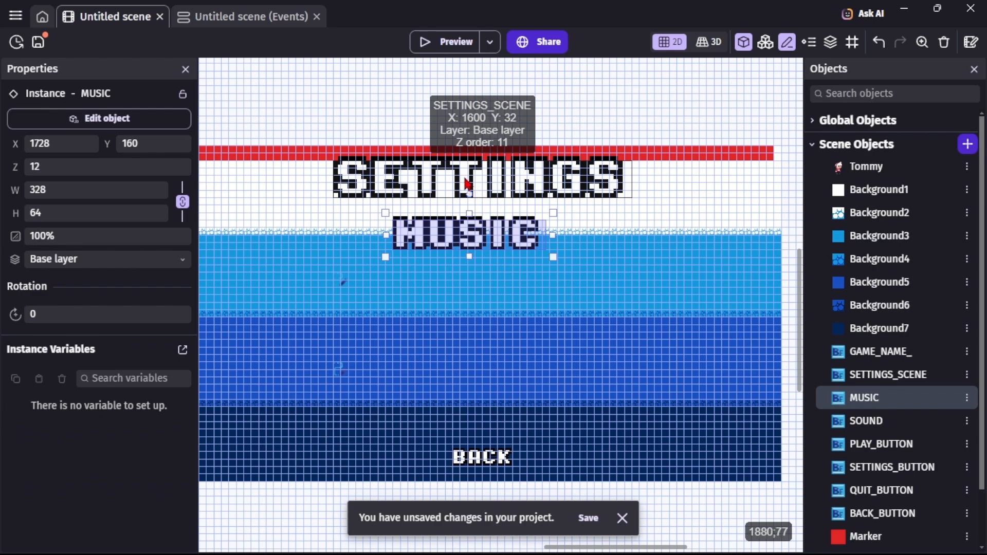
pyautogui.moveTo(474, 241); pyautogui.dragTo(487, 241)
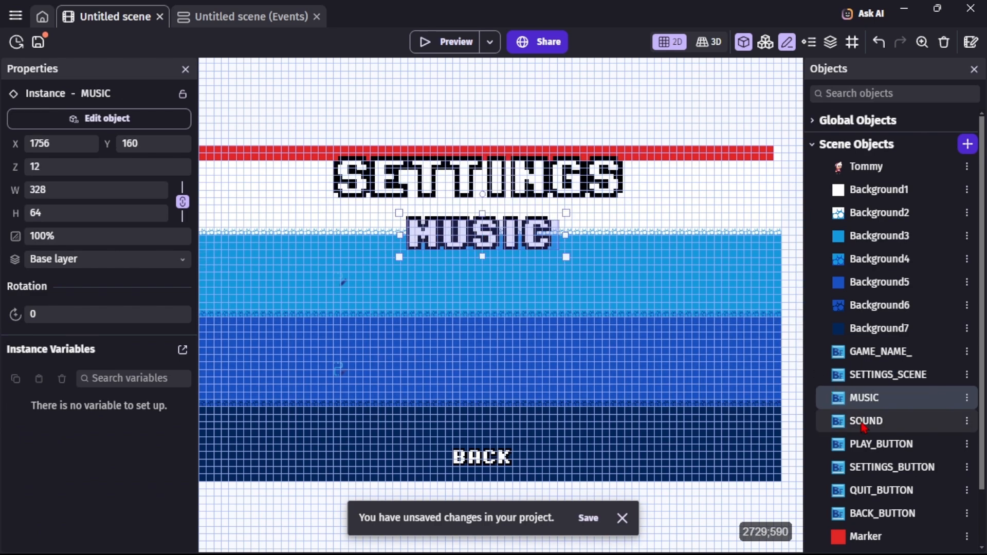
pyautogui.moveTo(864, 427); pyautogui.dragTo(424, 324)
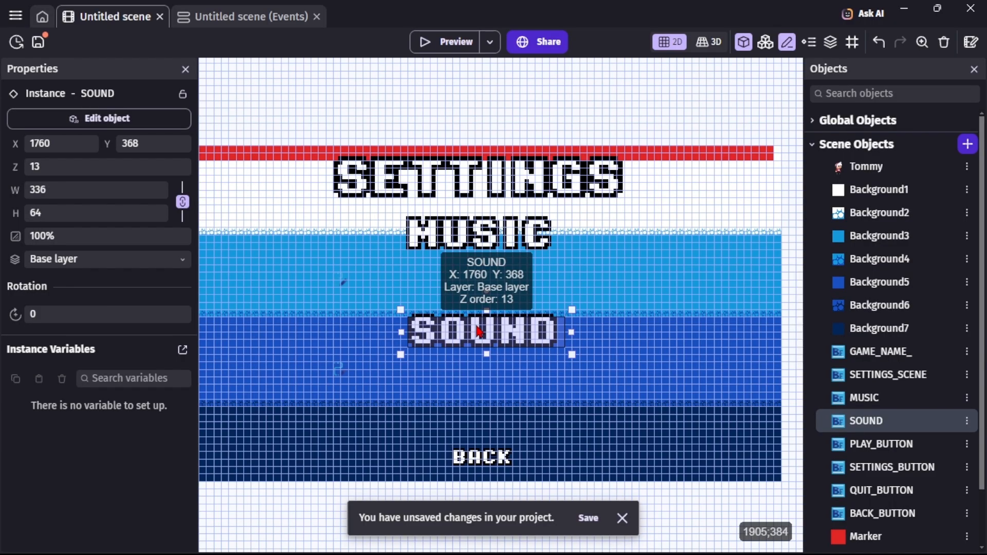
pyautogui.moveTo(479, 332); pyautogui.dragTo(476, 332)
# Set the text scale of the MUSIC object to 3 and apply the change
pyautogui.click(481, 234)
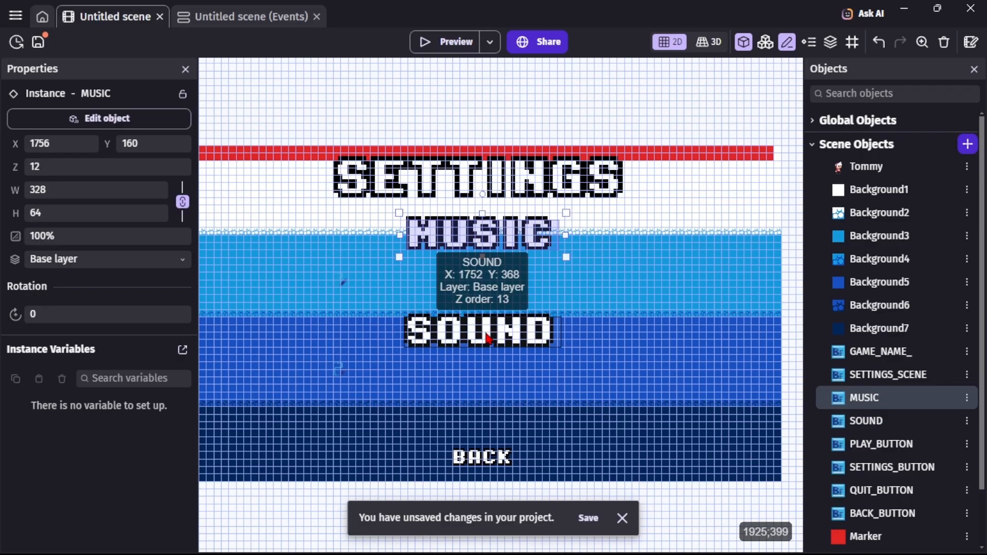
pyautogui.doubleClick(462, 232)
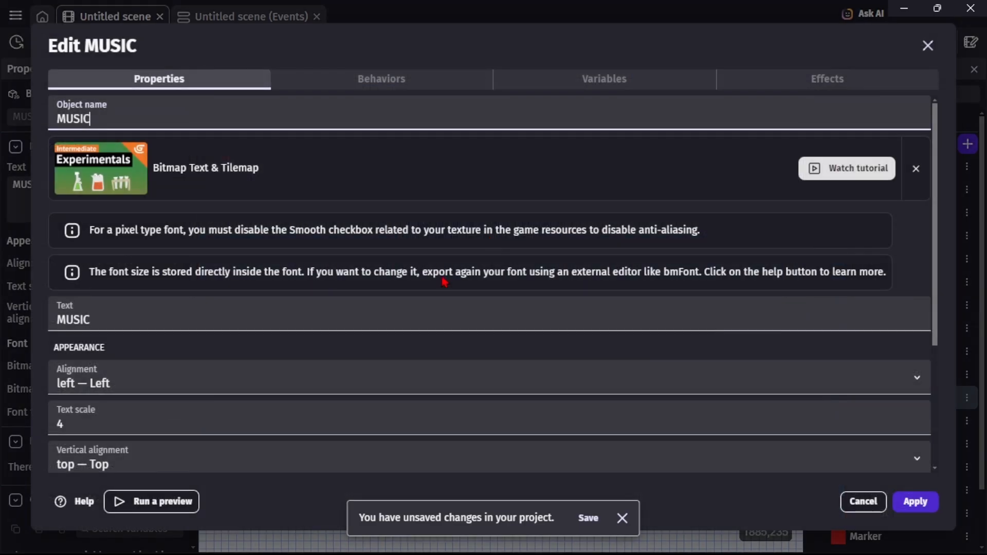
pyautogui.click(252, 419)
pyautogui.press('BackSpace')
pyautogui.write('3')
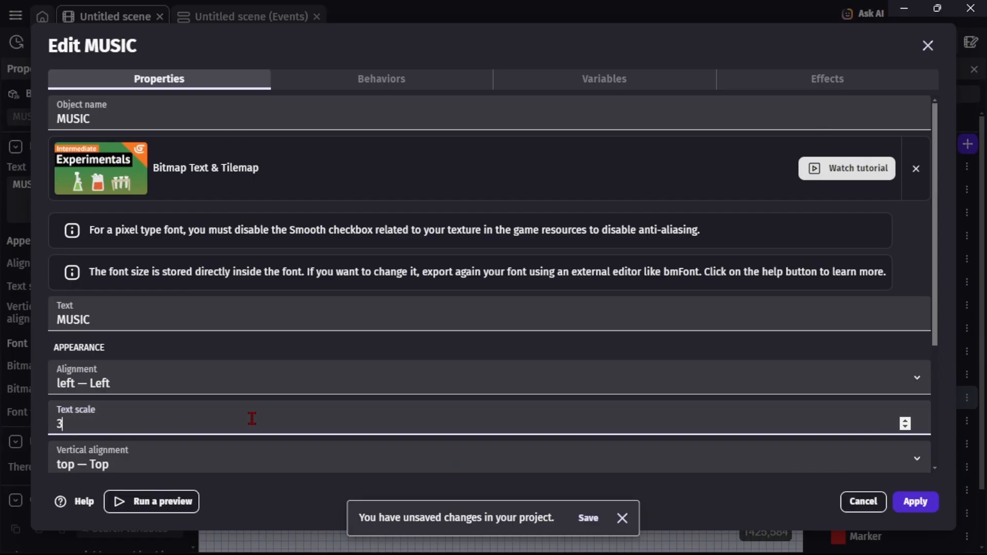
pyautogui.click(930, 499)
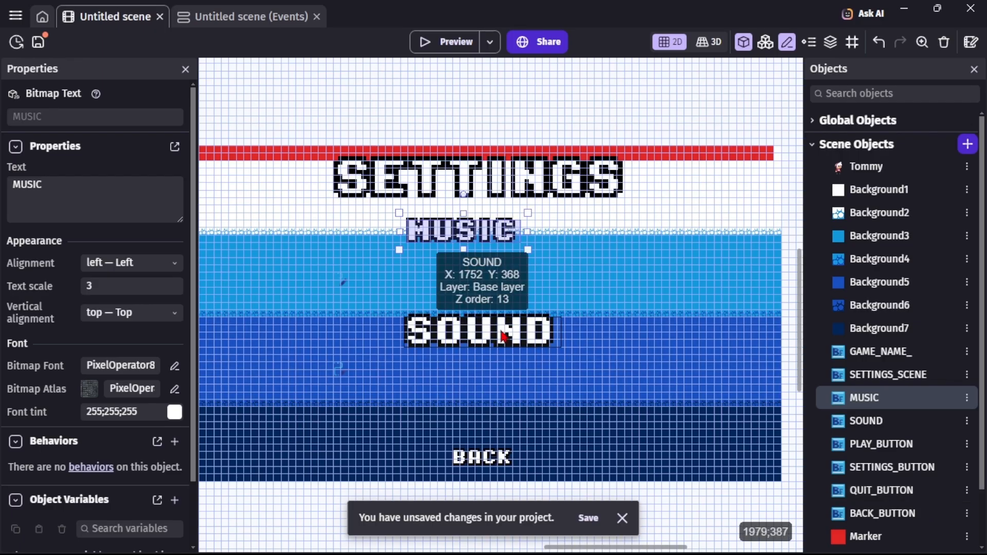
# Set the text scale of the SOUND object to 3 and apply the change
pyautogui.doubleClick(503, 335)
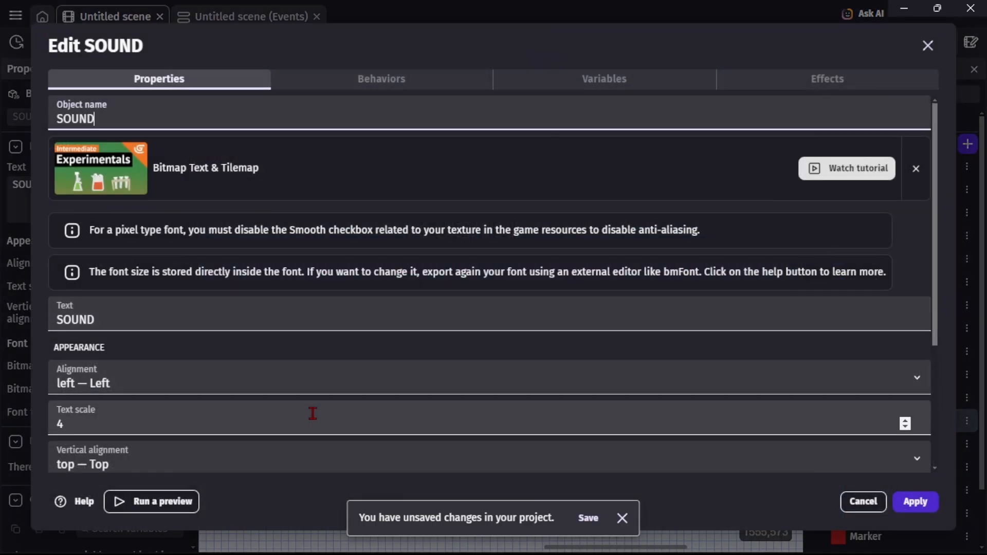
pyautogui.click(312, 414)
pyautogui.press('BackSpace')
pyautogui.write('3')
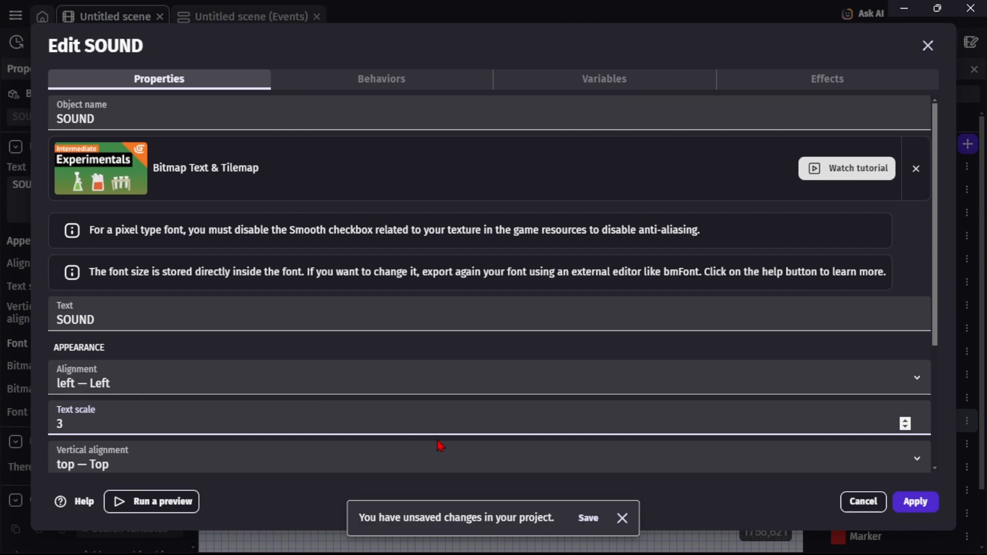
pyautogui.click(911, 503)
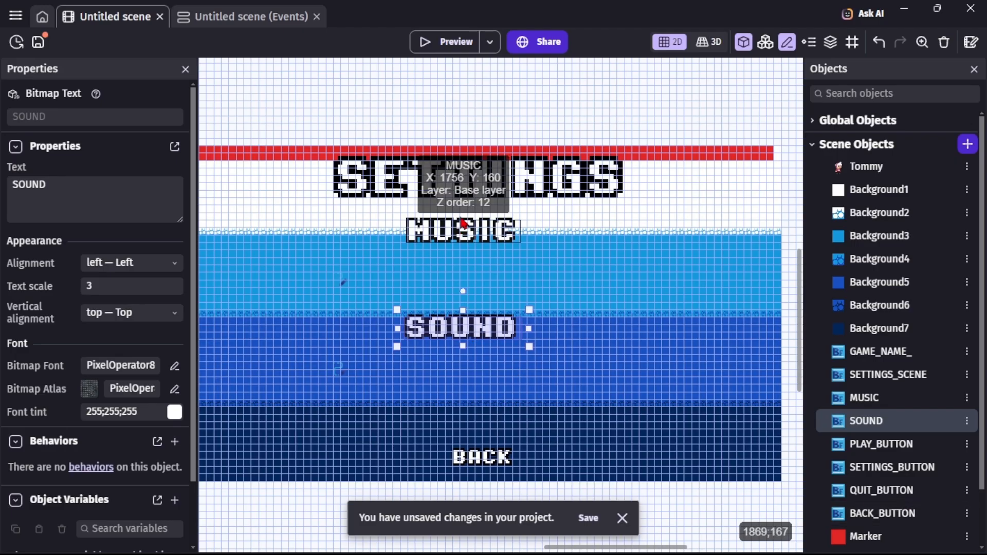
# Shift the MUSIC text right to X 1796 to centre it beneath the SETTINGS title
pyautogui.click(469, 181)
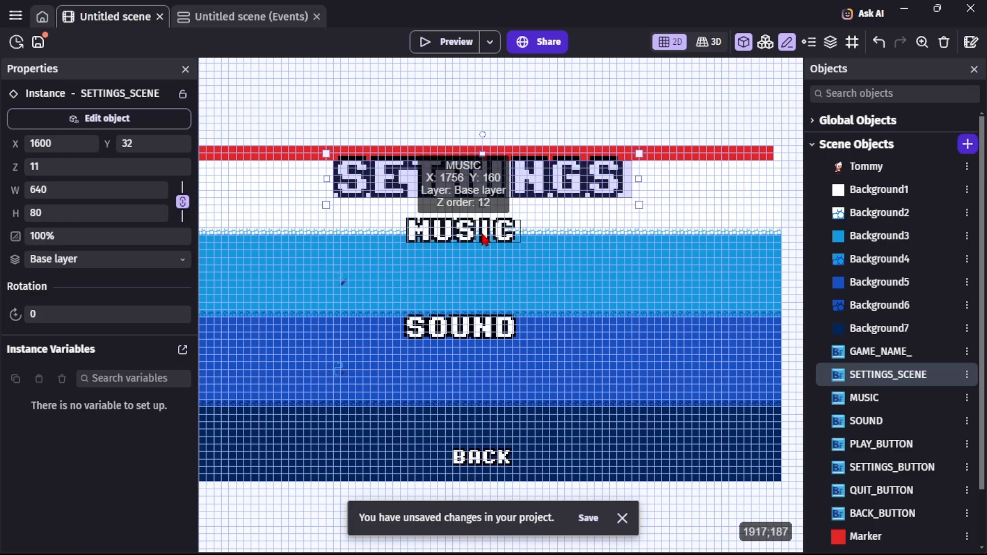
pyautogui.click(485, 239)
pyautogui.press('Right')
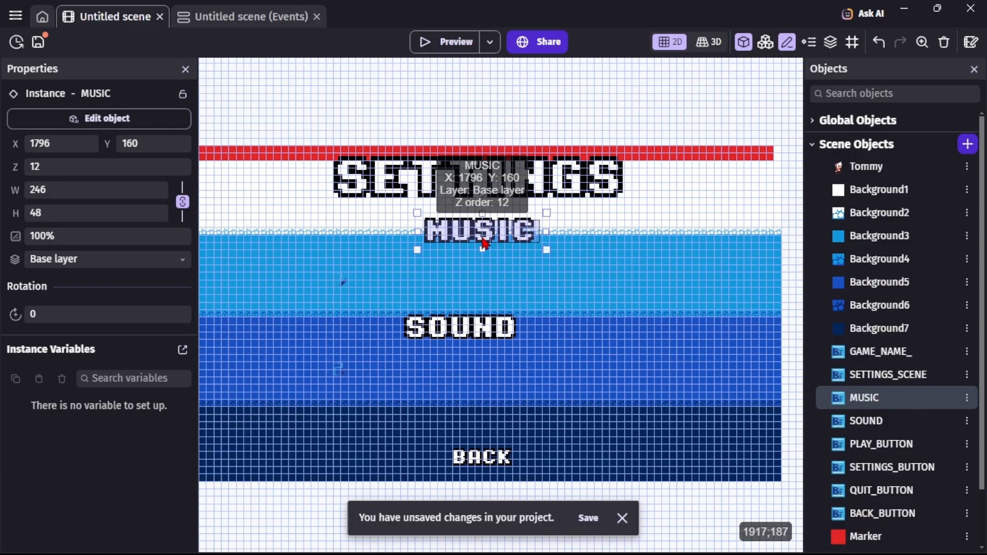
# Shift the SOUND text right to line it up beneath the MUSIC text
pyautogui.click(487, 334)
pyautogui.press('Right')
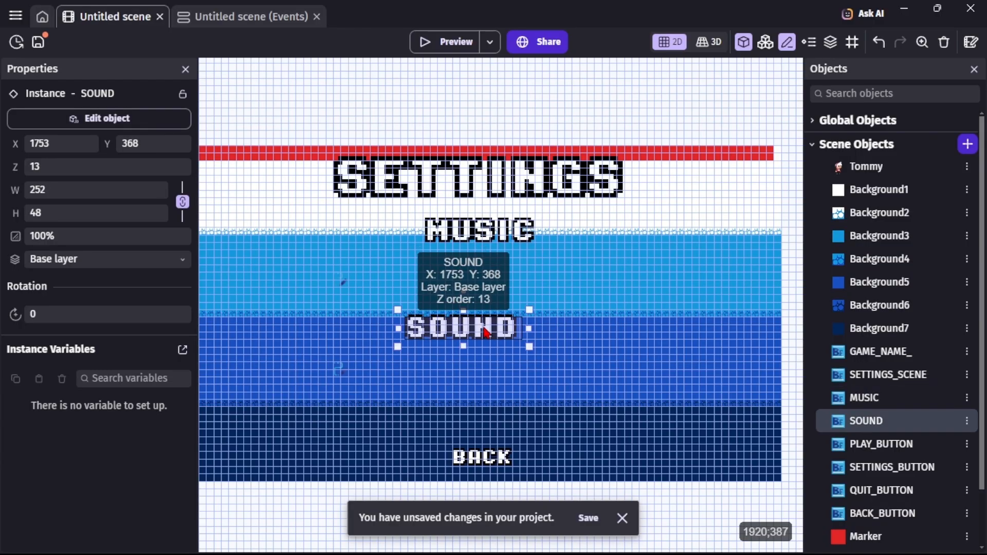